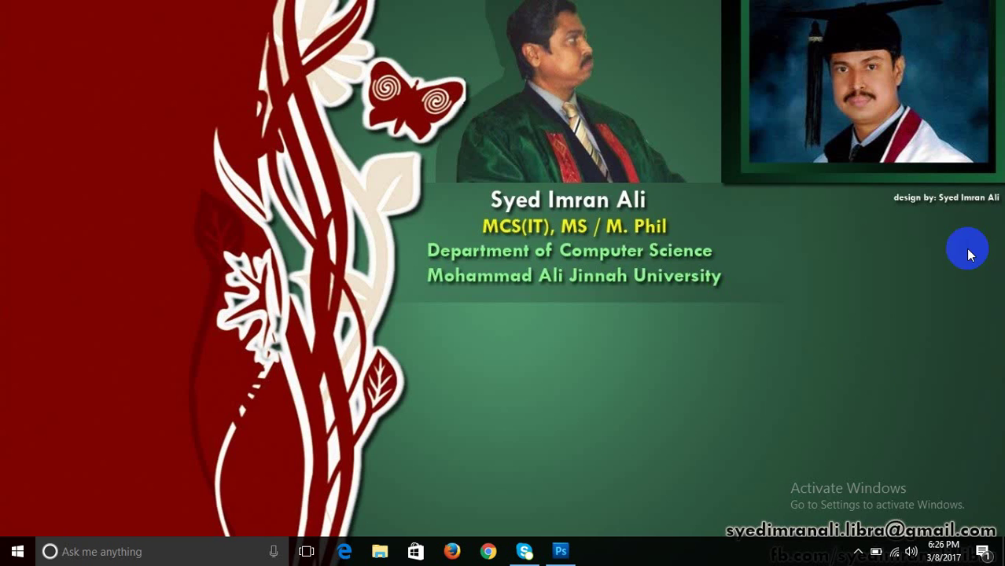
# Restore the Photoshop window showing the blank Untitled-1 document from the taskbar
pyautogui.click(559, 551)
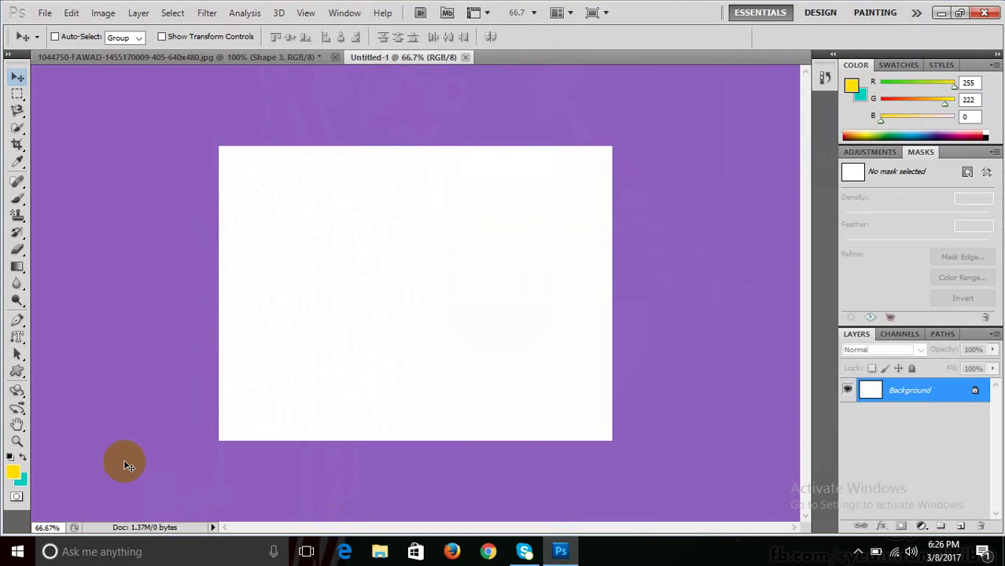
# Choose the Horizontal Type Tool and set the foreground colour to dark teal 057e77
pyautogui.click(17, 338)
pyautogui.rightClick(18, 346)
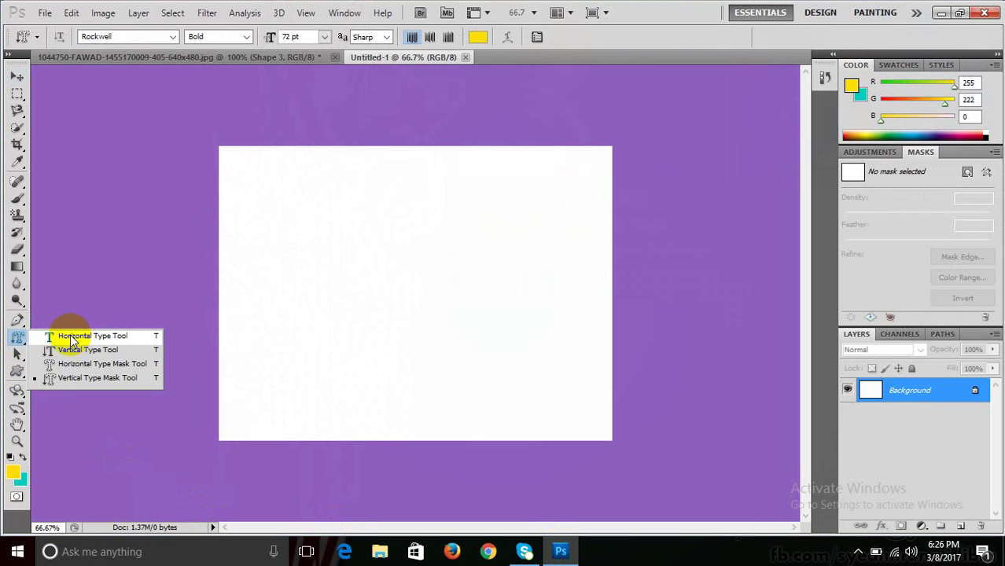
pyautogui.click(71, 336)
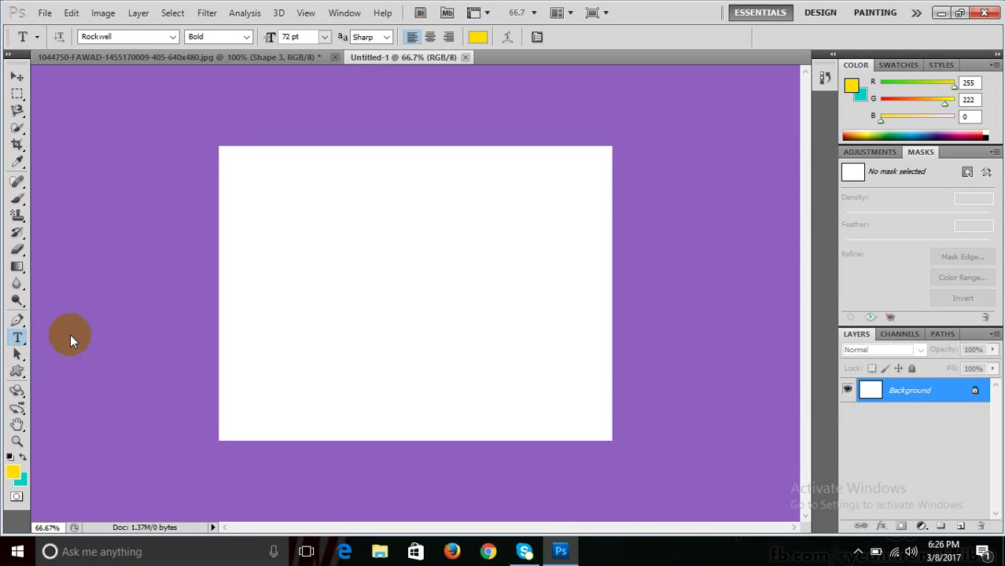
pyautogui.click(23, 456)
pyautogui.click(11, 470)
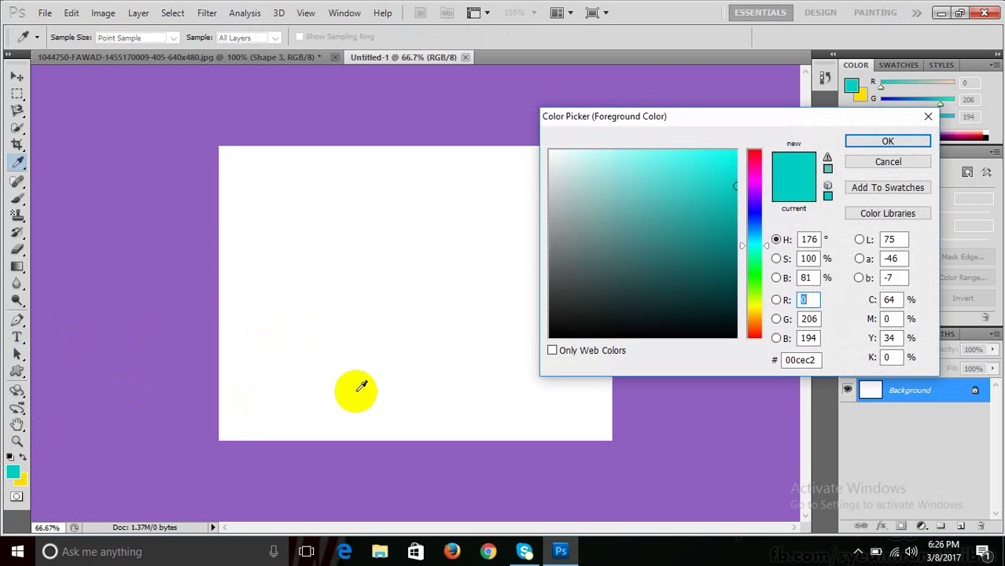
pyautogui.click(730, 245)
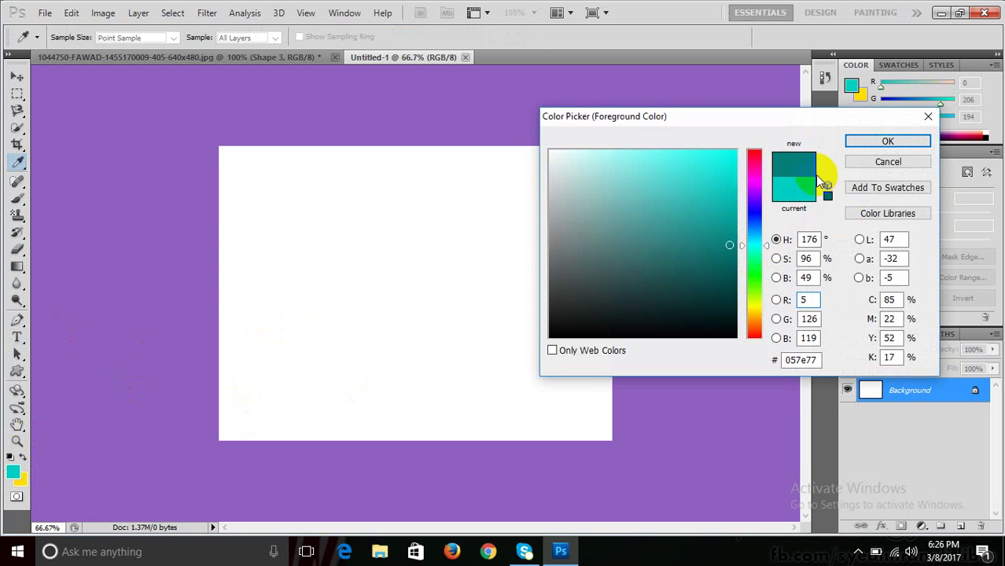
pyautogui.click(887, 141)
# Type 'Imran' on the canvas at 36 pt Rockwell Bold and commit it
pyautogui.press('t')
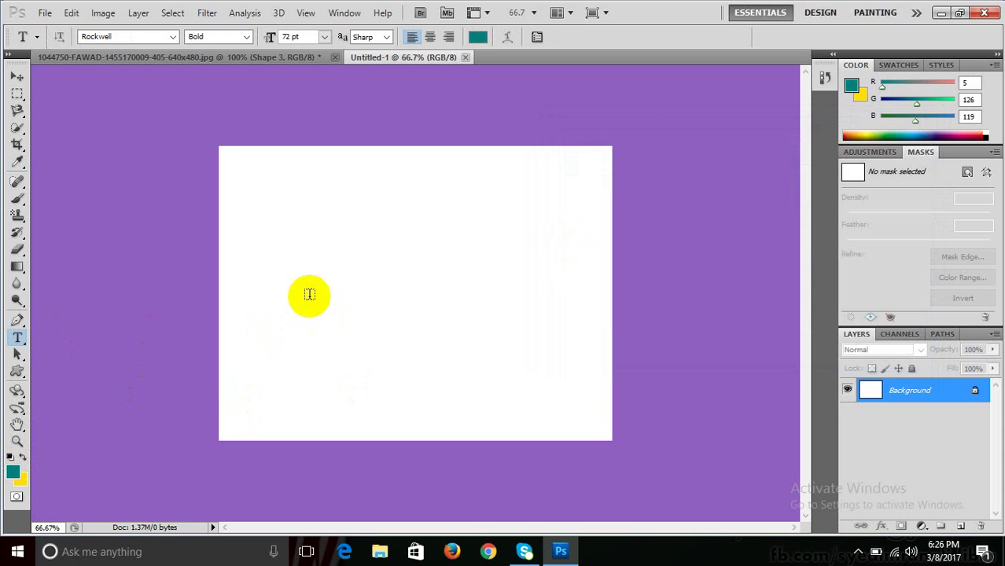
pyautogui.click(309, 296)
pyautogui.write('Imr')
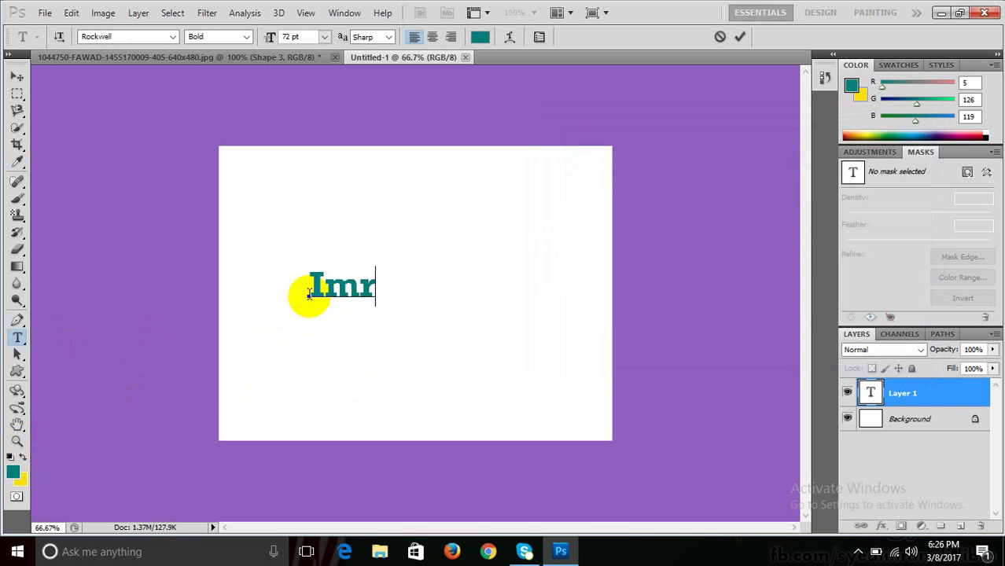
pyautogui.write('an')
pyautogui.hotkey('ctrl', 'a')
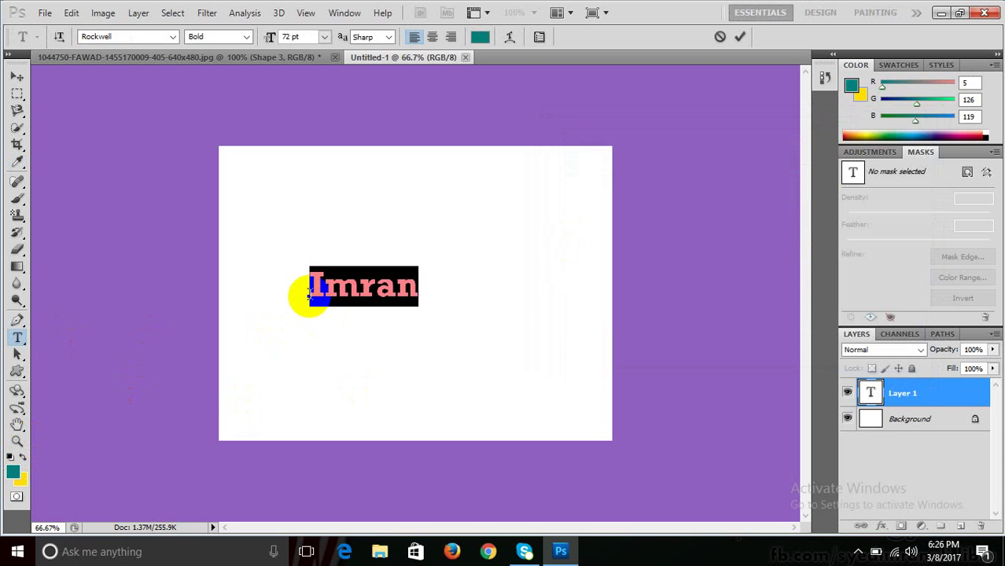
pyautogui.click(325, 37)
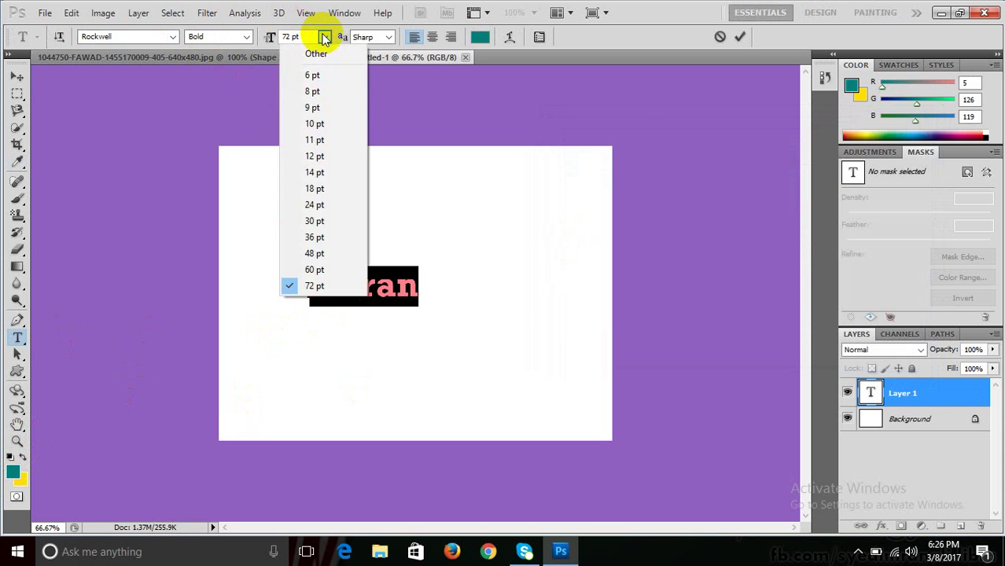
pyautogui.click(308, 239)
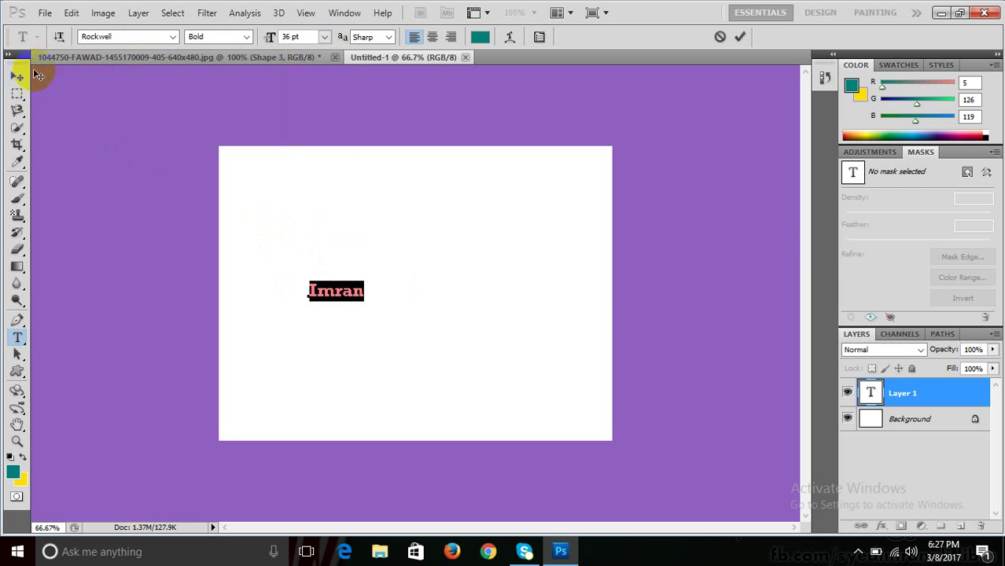
pyautogui.click(18, 78)
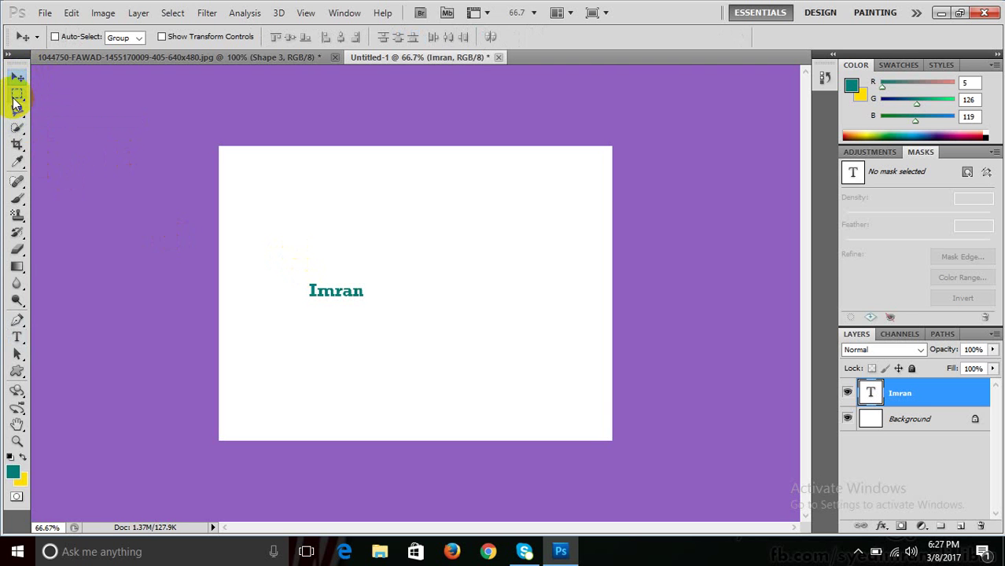
# Marquee-select the word Imran tightly and define it as a pattern named Pattern 1
pyautogui.moveTo(18, 93); pyautogui.dragTo(60, 100)
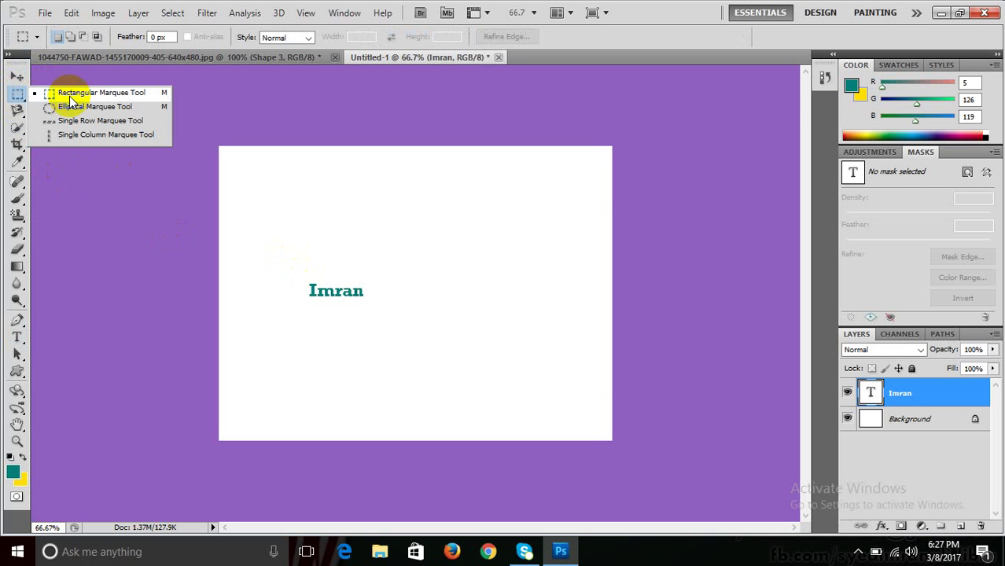
pyautogui.click(69, 96)
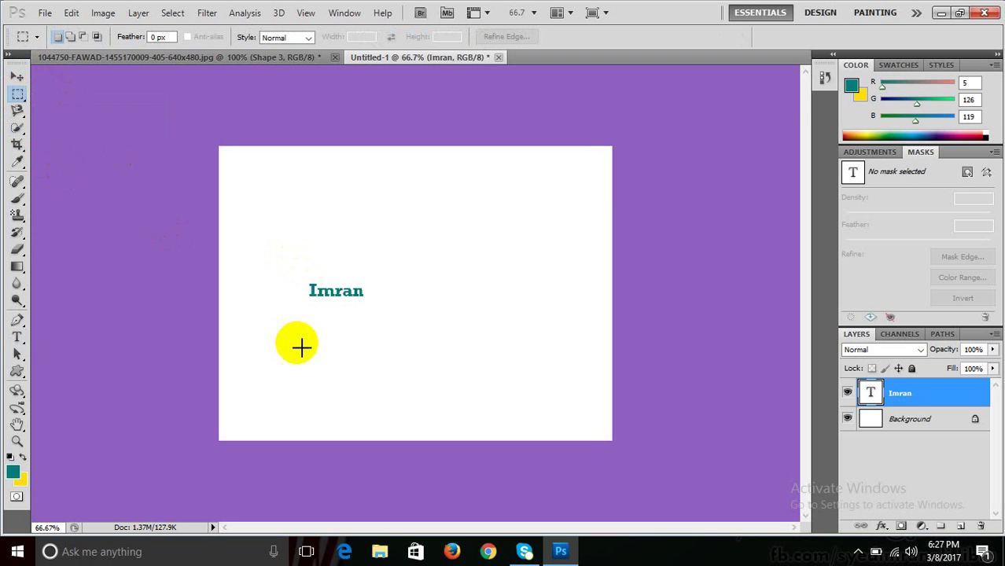
pyautogui.moveTo(331, 295); pyautogui.dragTo(365, 303)
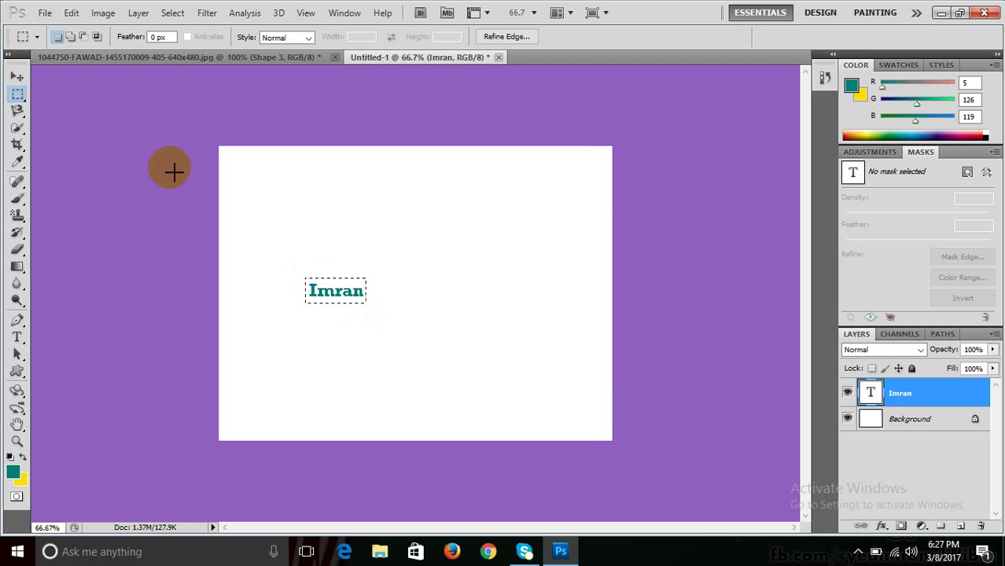
pyautogui.click(70, 15)
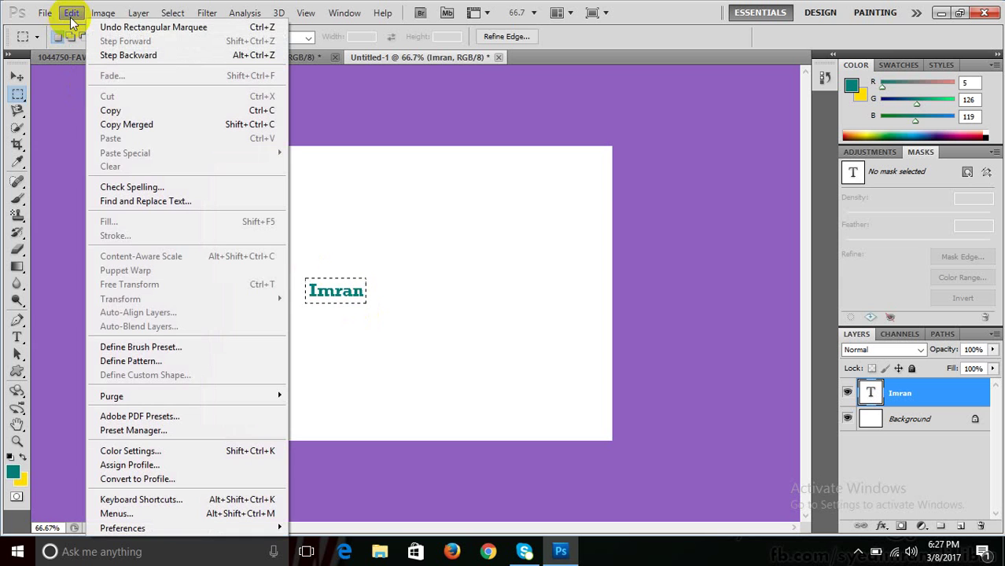
pyautogui.click(162, 364)
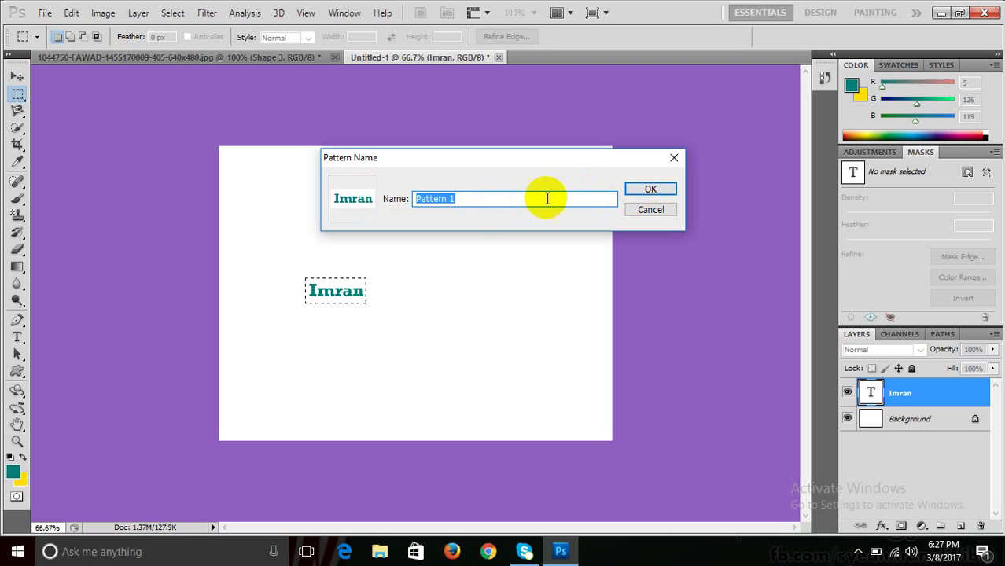
pyautogui.click(650, 191)
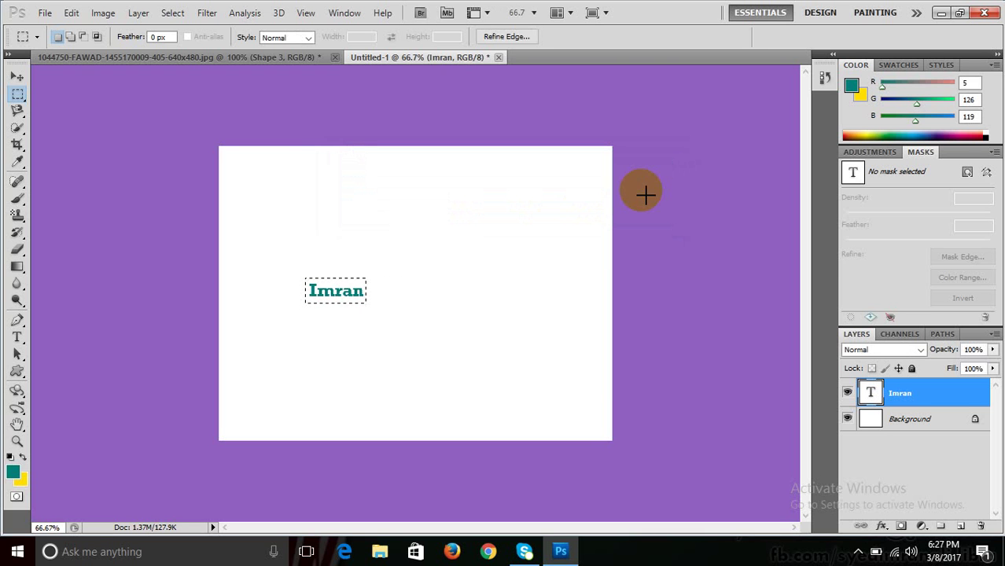
# Delete the Imran text layer and add an empty Layer 1 above the Background
pyautogui.moveTo(895, 405); pyautogui.dragTo(979, 527)
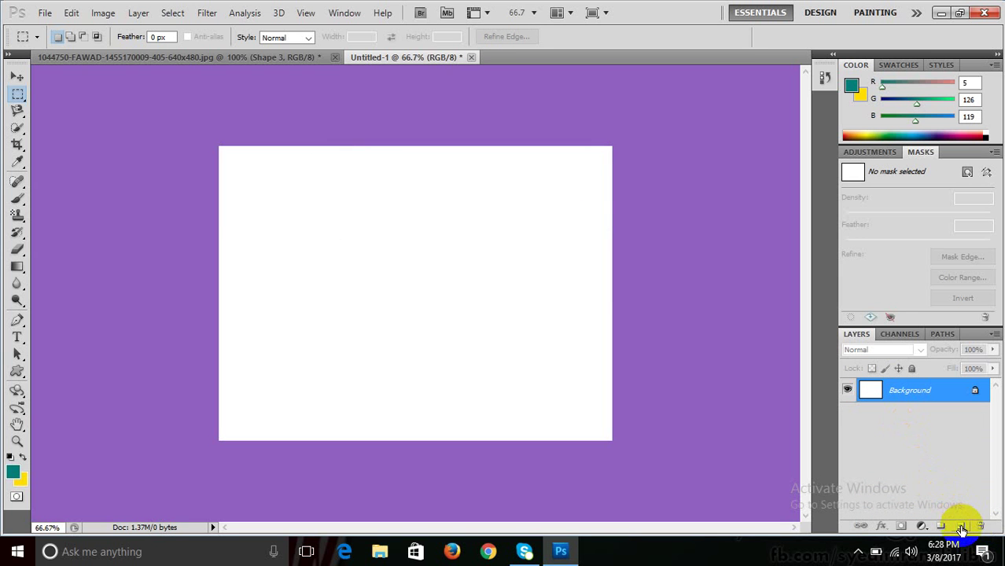
pyautogui.click(960, 525)
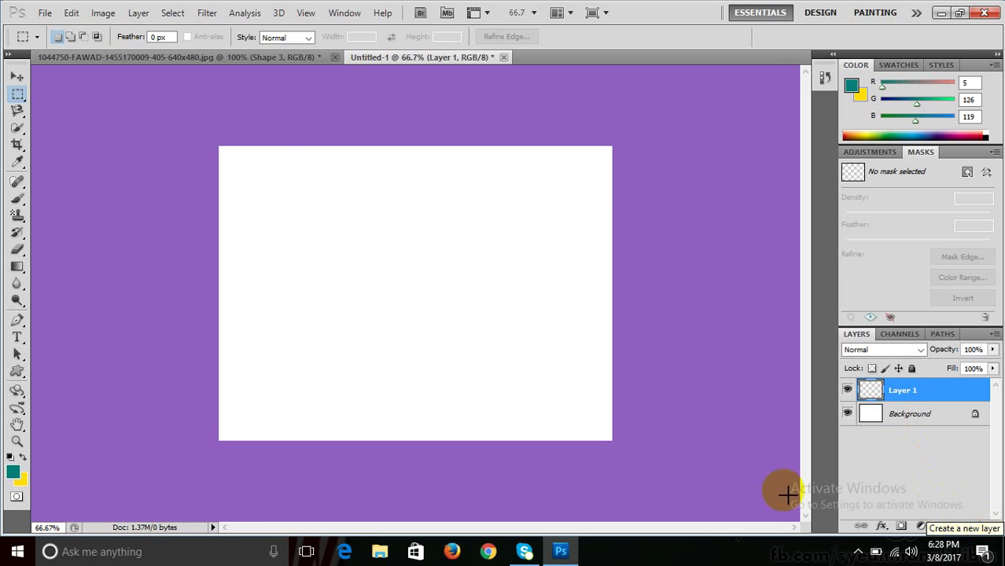
pyautogui.click(72, 19)
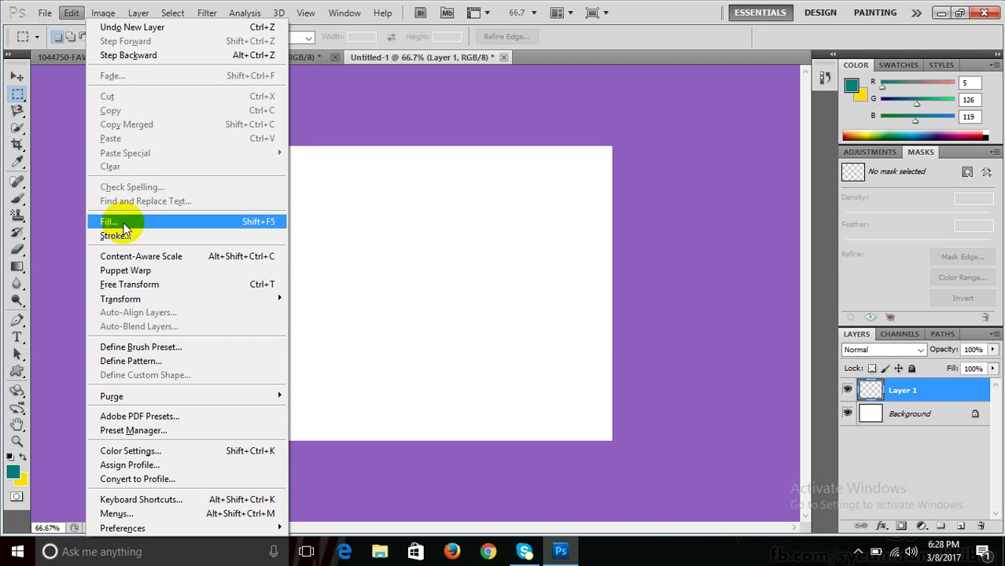
# Fill Layer 1 with the tiled Imran pattern
pyautogui.click(125, 228)
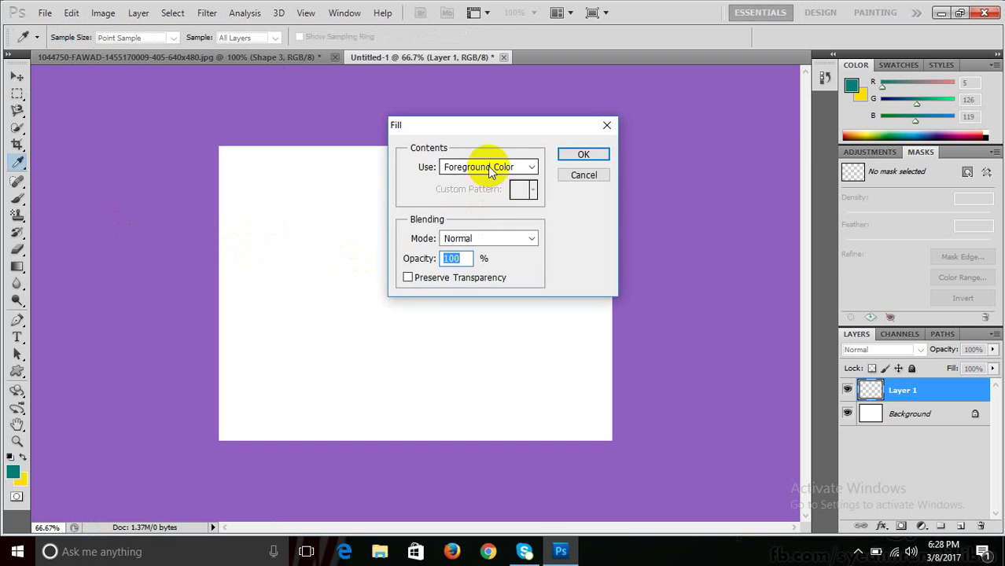
pyautogui.click(489, 169)
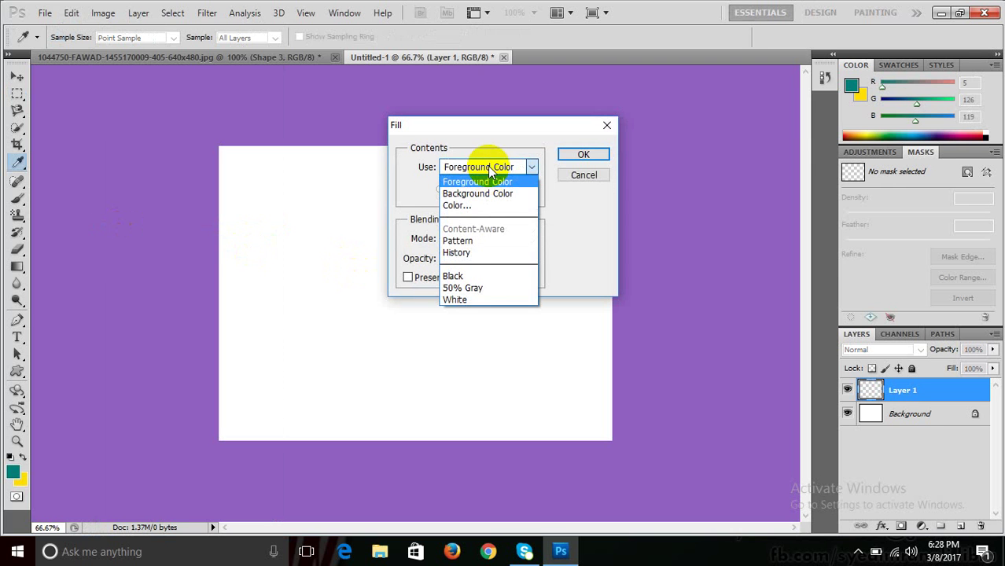
pyautogui.click(488, 242)
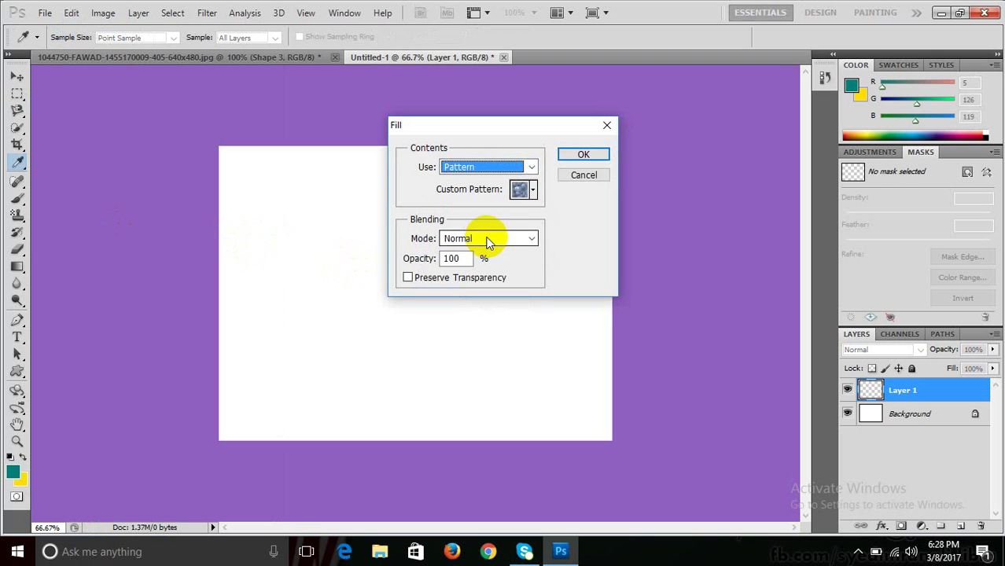
pyautogui.click(533, 190)
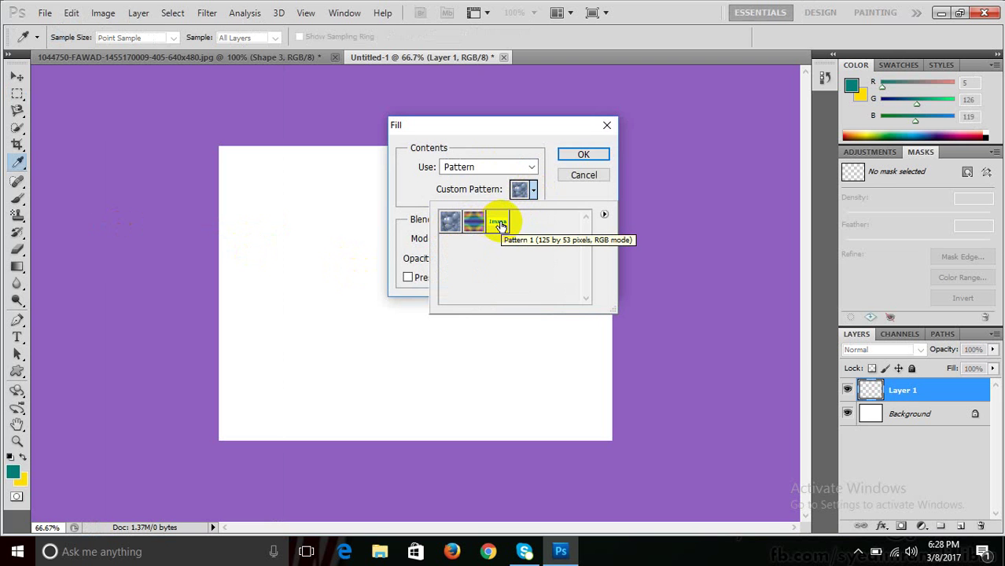
pyautogui.click(500, 224)
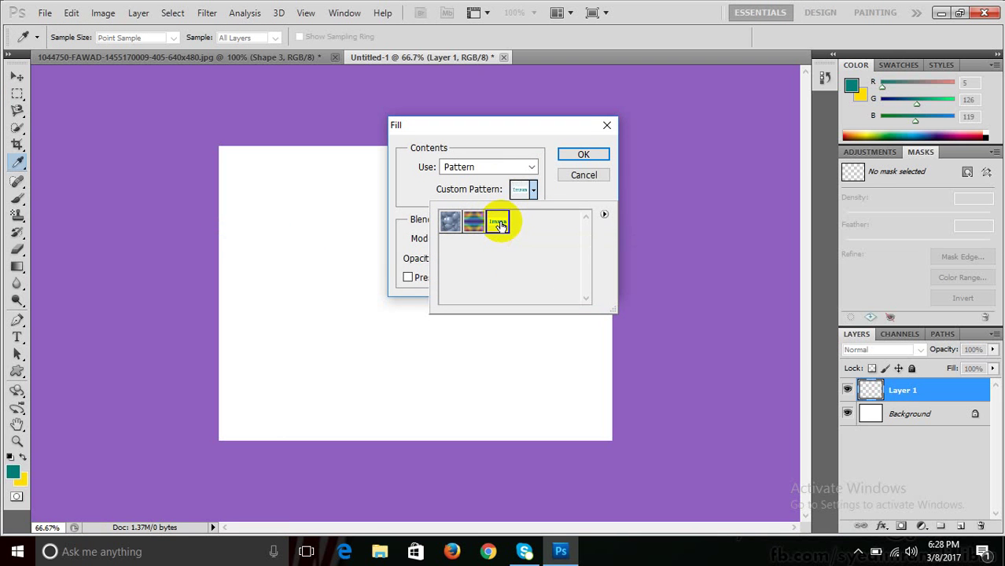
pyautogui.click(579, 153)
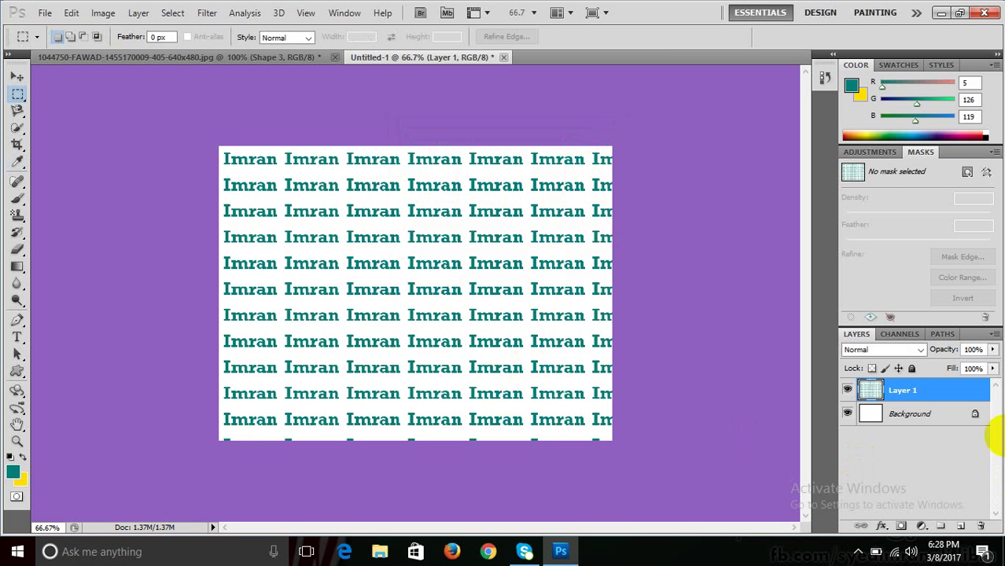
# Lower Layer 1's opacity to 38% and start a new blank document
pyautogui.click(995, 351)
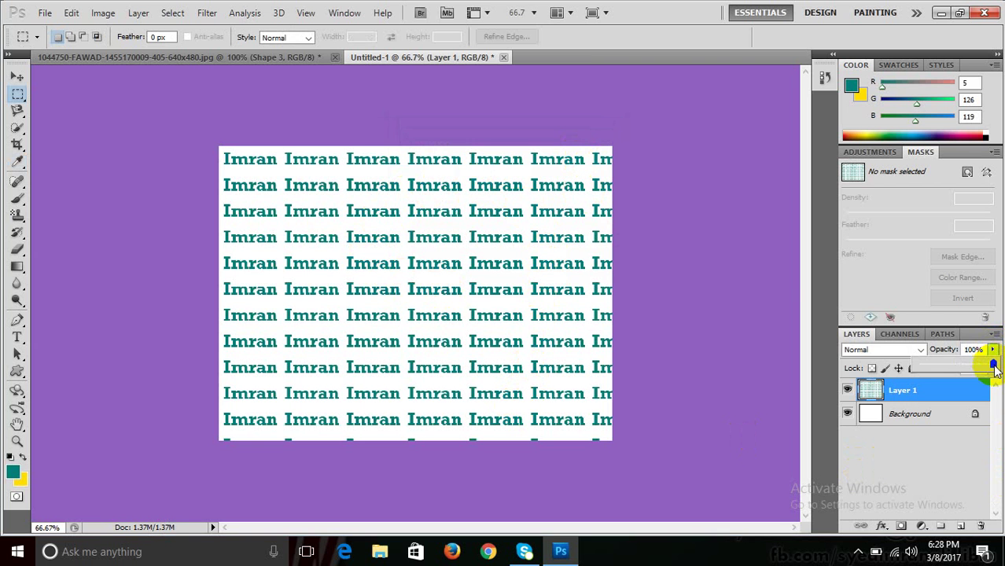
pyautogui.moveTo(989, 366)
pyautogui.mouseDown()
pyautogui.moveTo(932, 369)
pyautogui.moveTo(948, 368)
pyautogui.mouseUp()
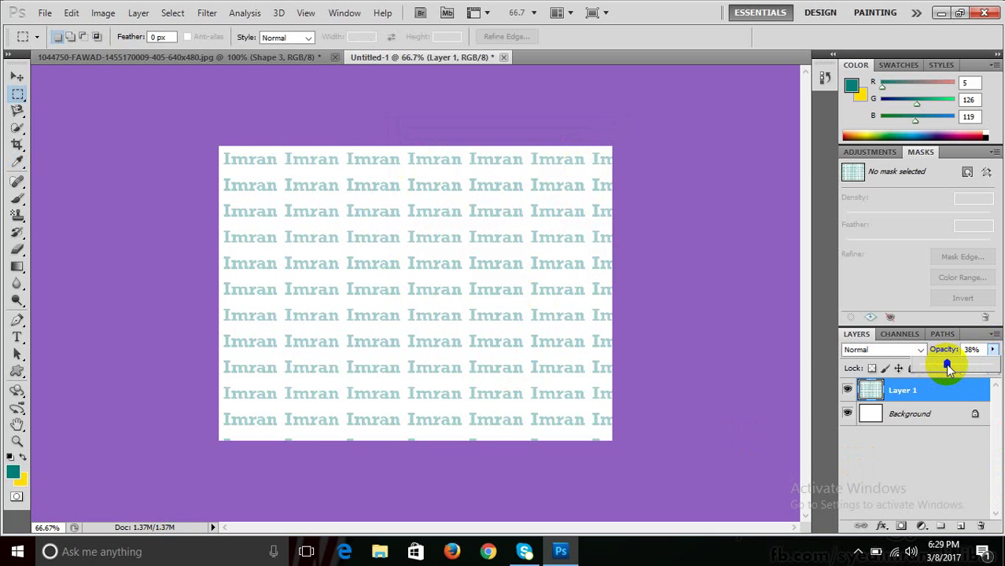
pyautogui.hotkey('ctrl', 'n')
# Create blank Untitled-2, type 'Syed' and rotate it about 60° counter-clockwise
pyautogui.press('Return')
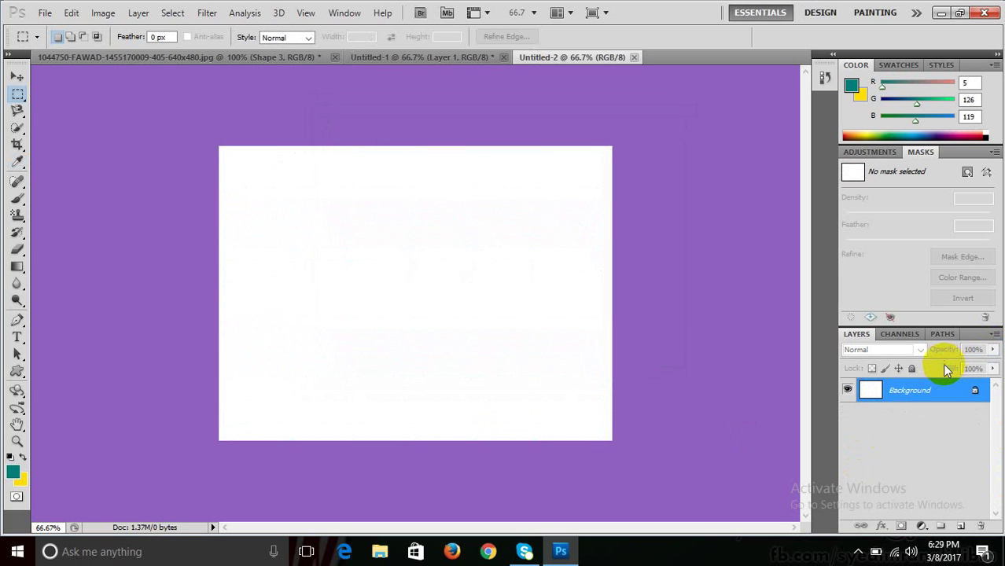
pyautogui.click(19, 337)
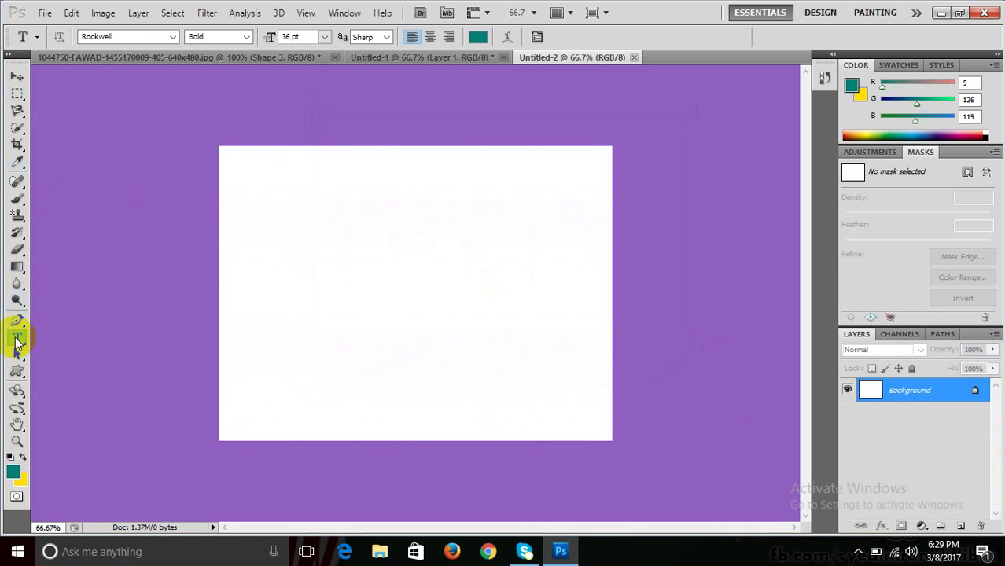
pyautogui.click(299, 291)
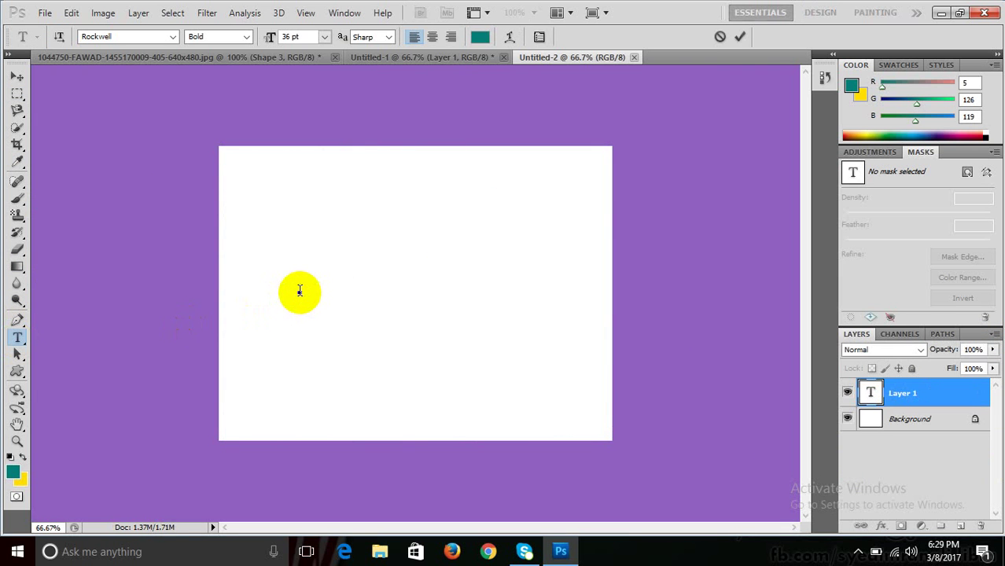
pyautogui.write('Syed')
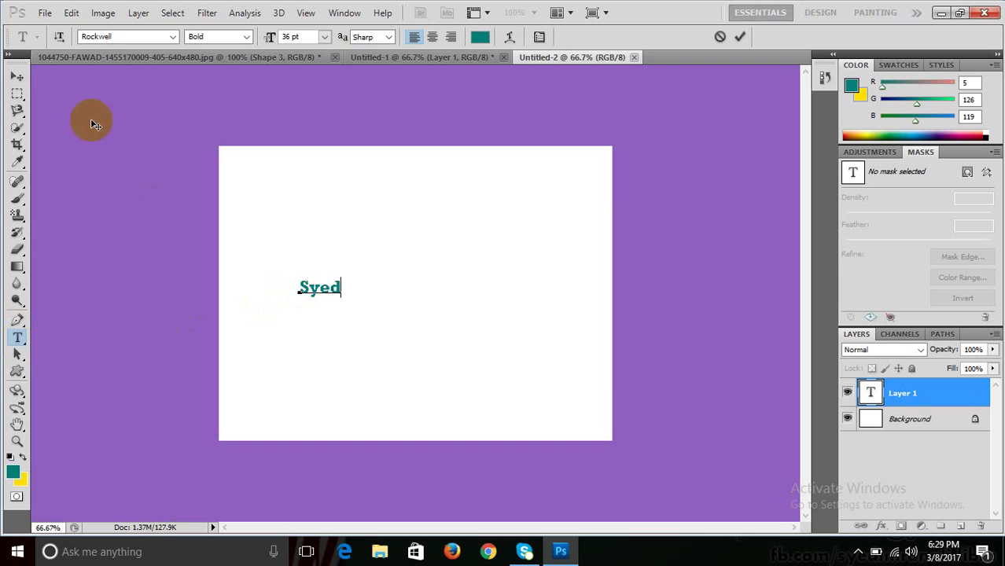
pyautogui.click(18, 77)
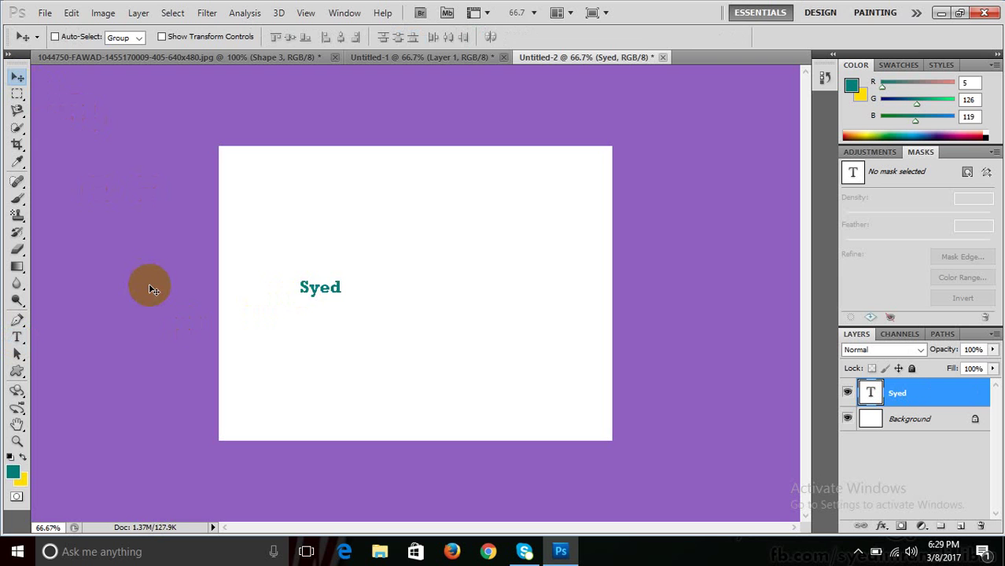
pyautogui.hotkey('ctrl', 't')
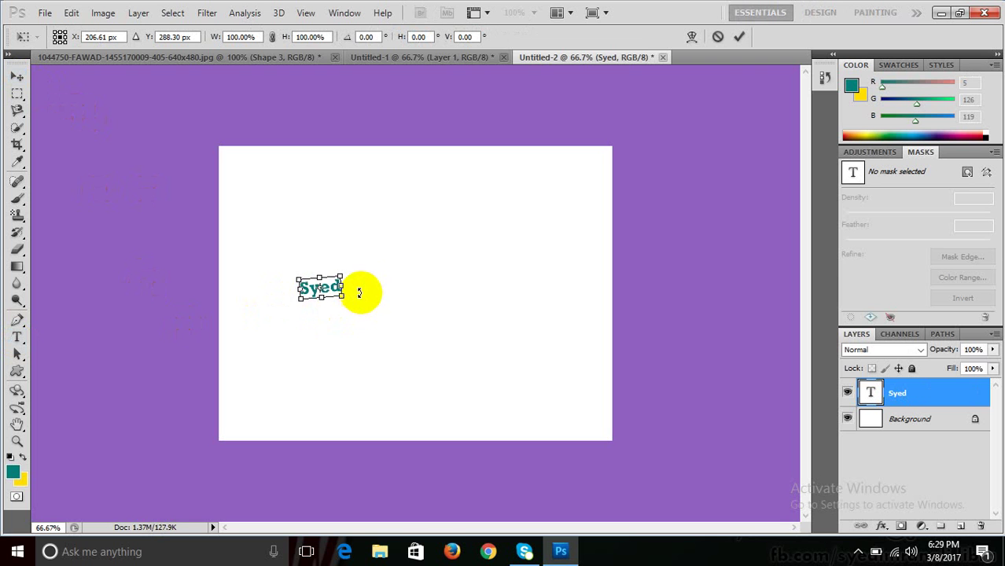
pyautogui.moveTo(358, 288); pyautogui.dragTo(355, 261)
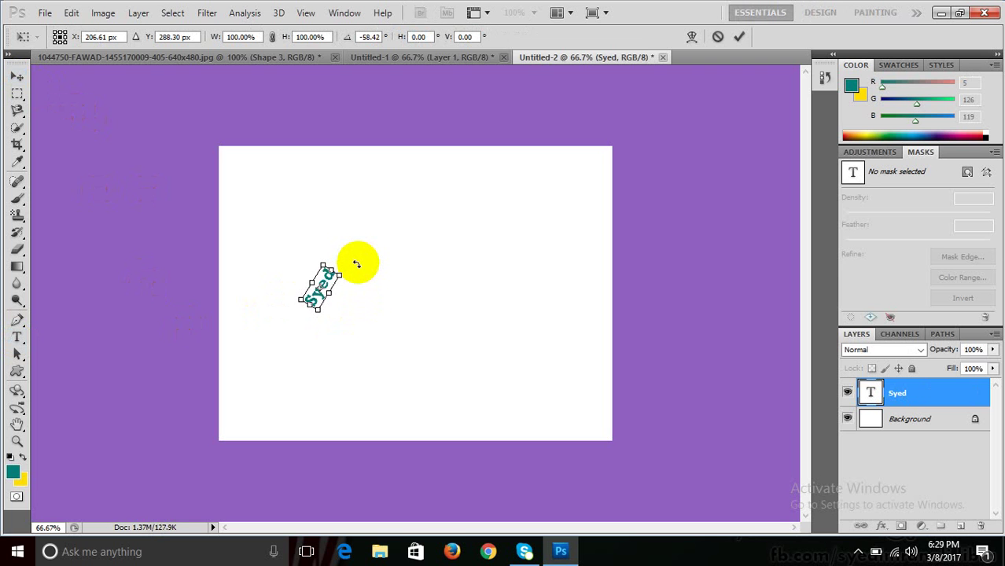
pyautogui.press('Return')
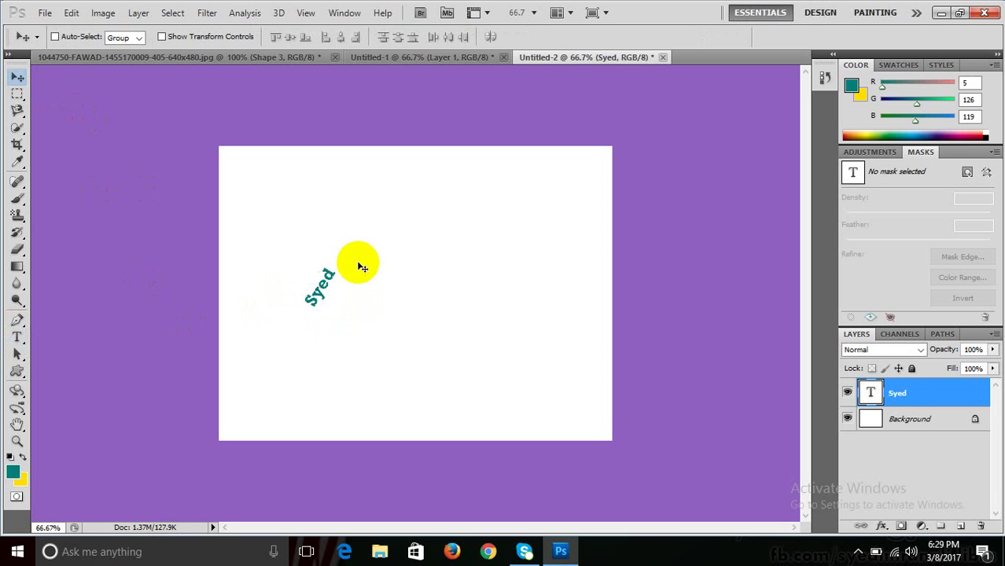
# Define the rotated Syed text as a pattern, then delete the Syed text layer
pyautogui.click(18, 95)
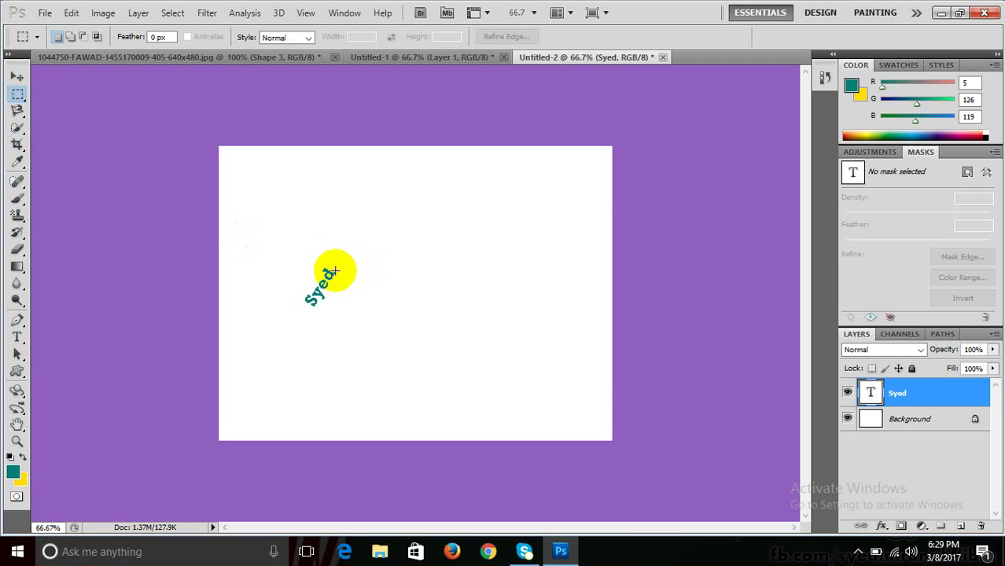
pyautogui.moveTo(342, 265); pyautogui.dragTo(296, 310)
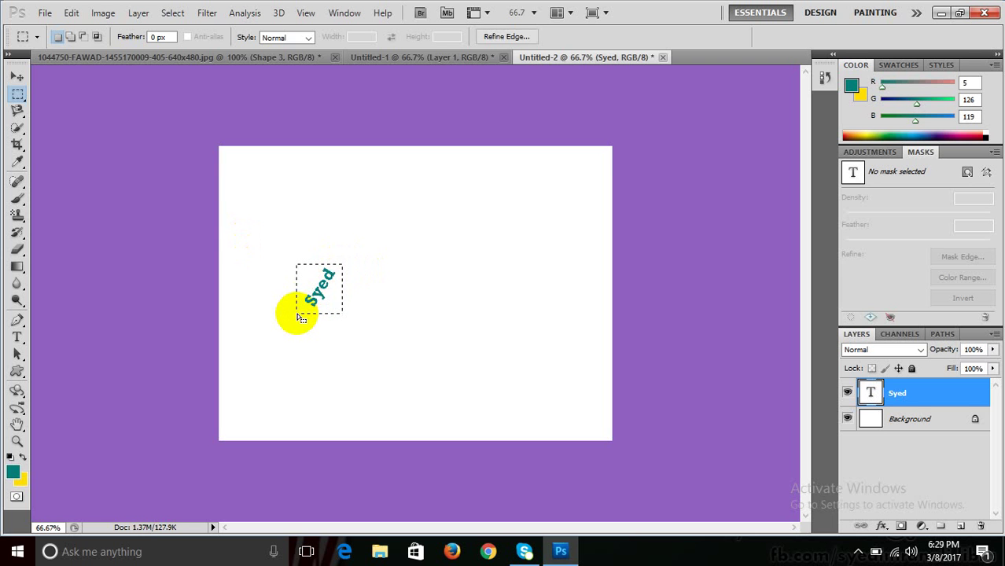
pyautogui.click(71, 13)
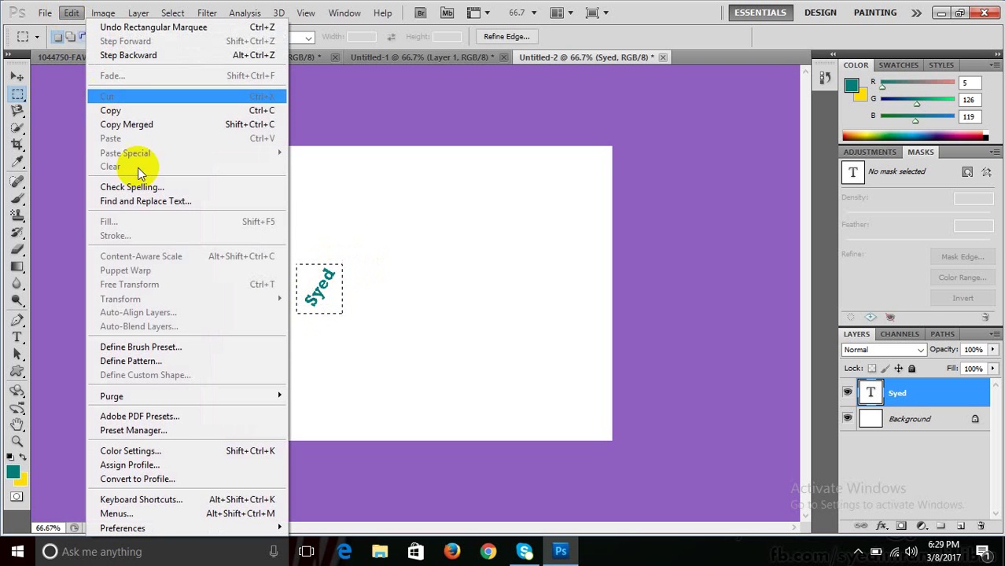
pyautogui.click(142, 360)
pyautogui.click(650, 189)
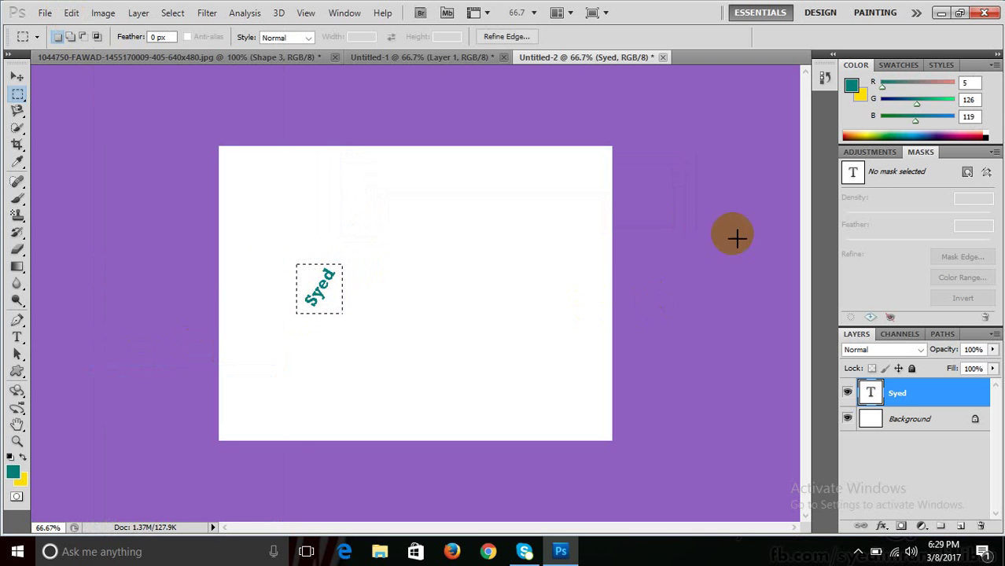
pyautogui.moveTo(886, 393); pyautogui.dragTo(982, 527)
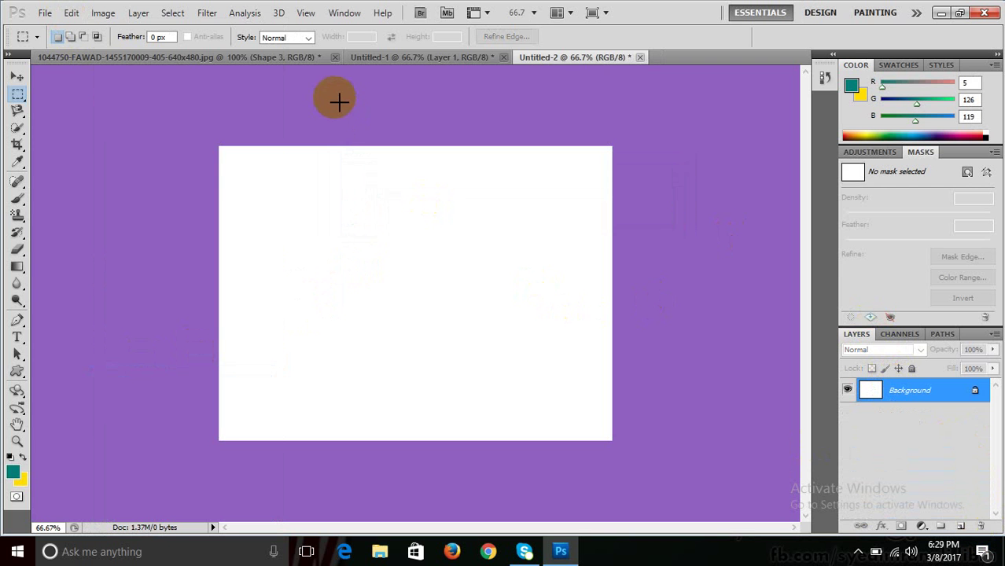
# On the portrait photo, add Layer 2 and fill it with the tiled Syed pattern
pyautogui.click(364, 55)
pyautogui.click(291, 56)
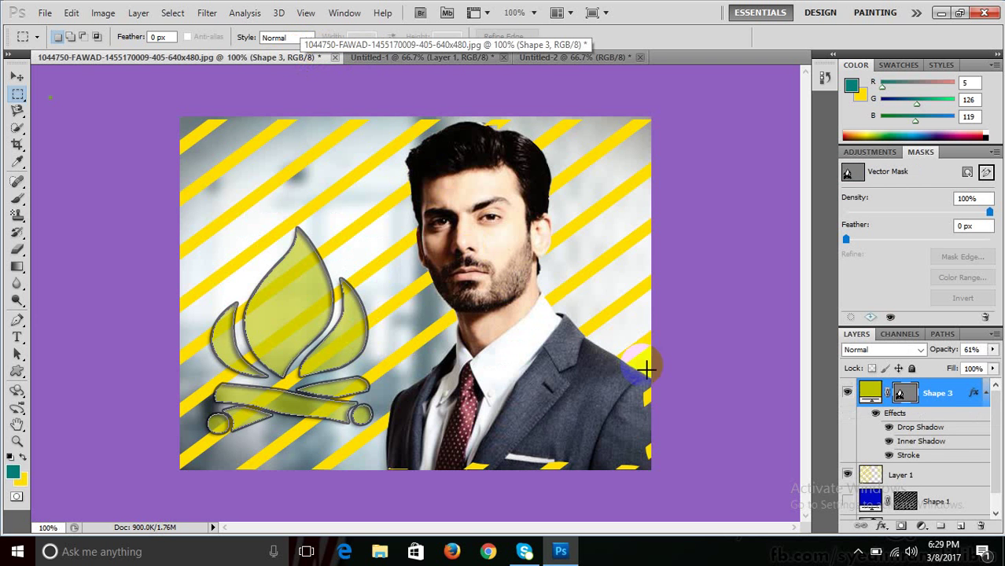
pyautogui.click(958, 527)
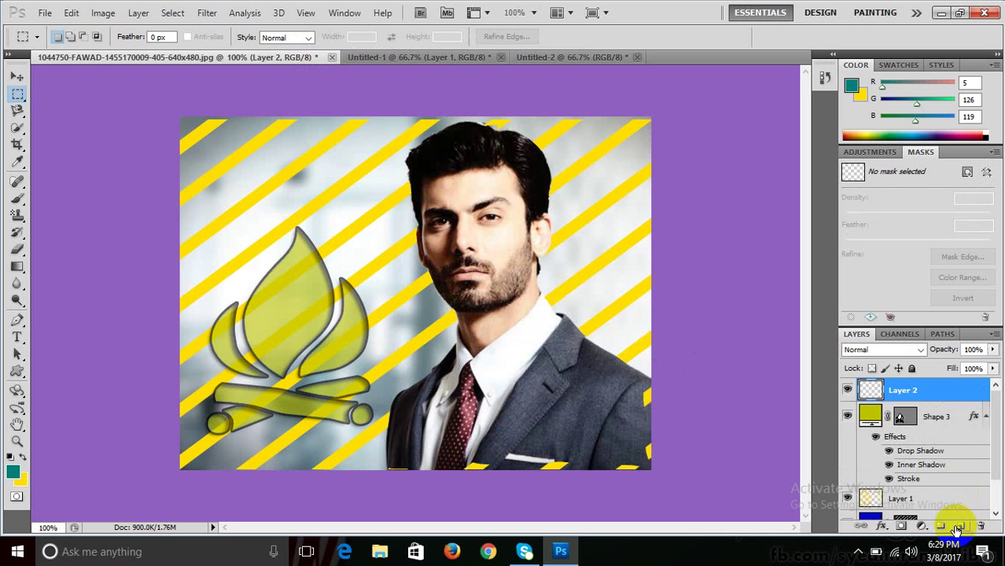
pyautogui.click(103, 14)
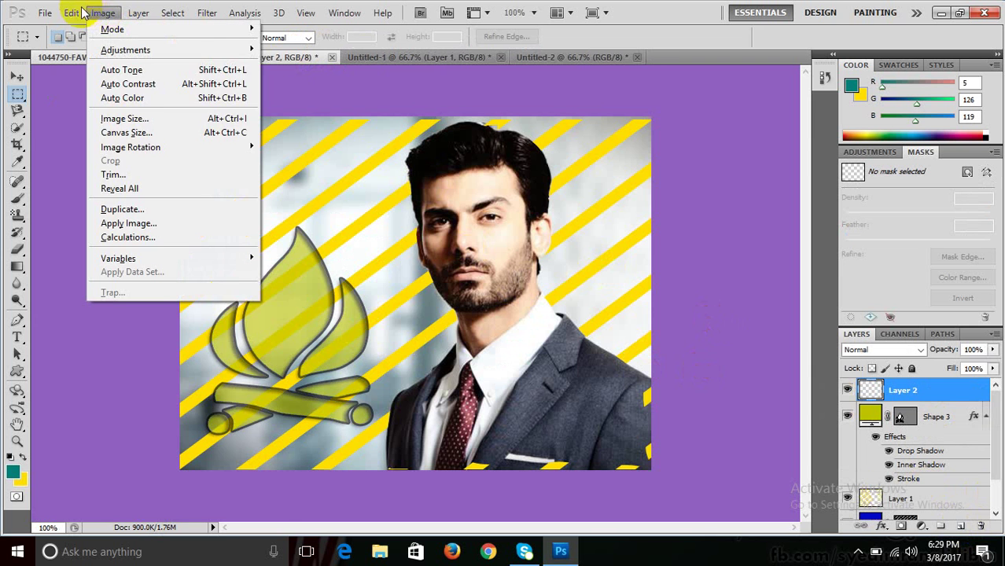
pyautogui.click(143, 224)
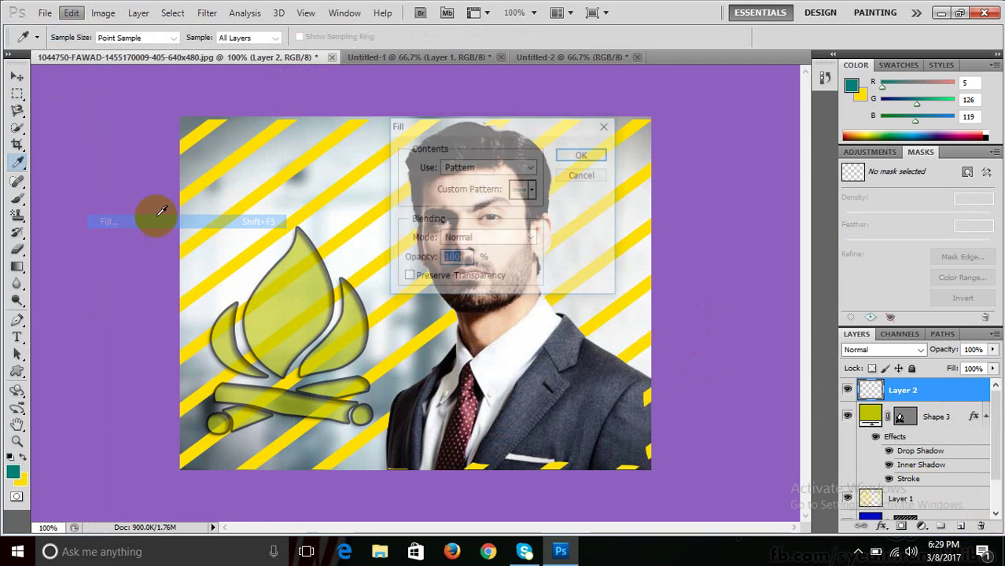
pyautogui.click(532, 191)
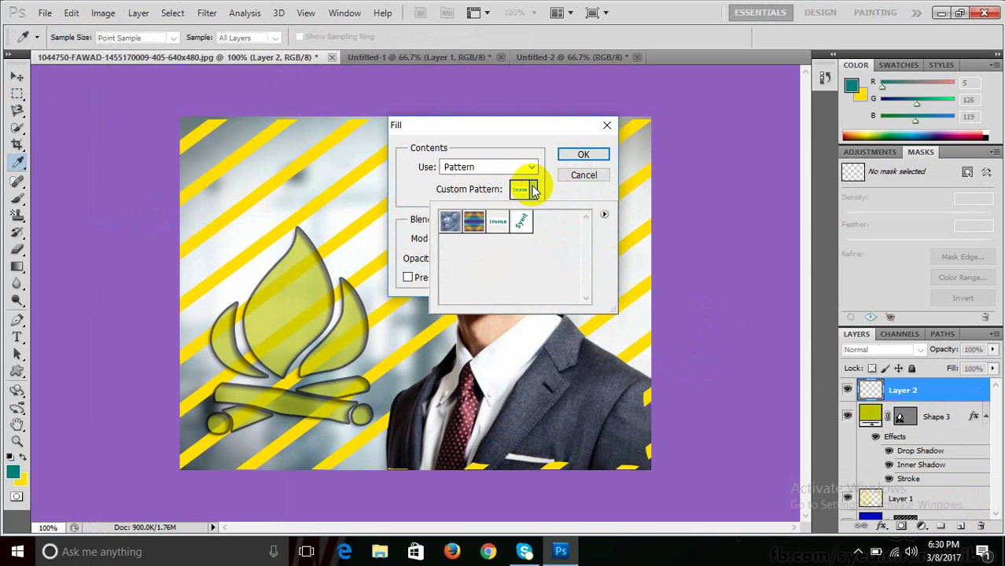
pyautogui.click(520, 224)
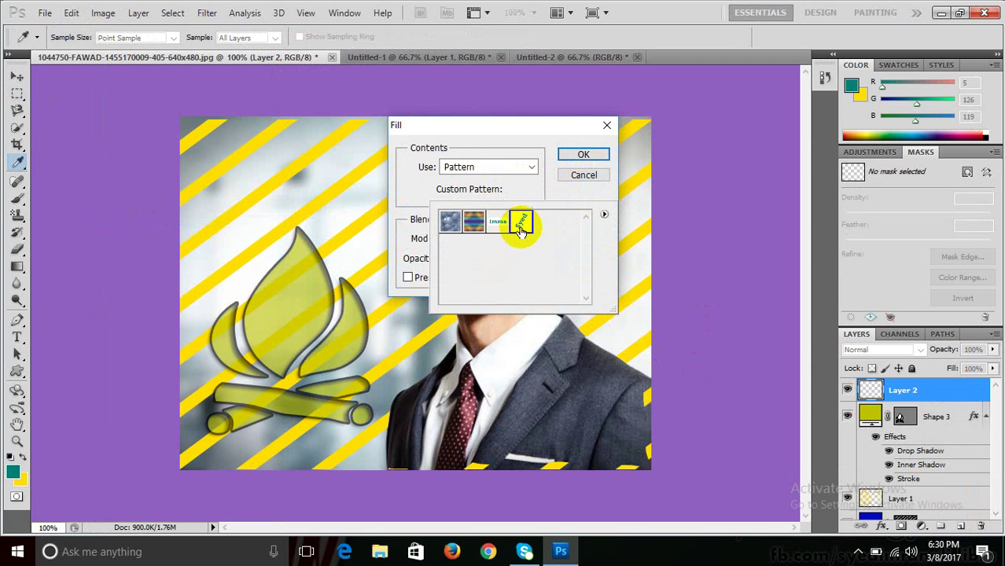
pyautogui.click(582, 154)
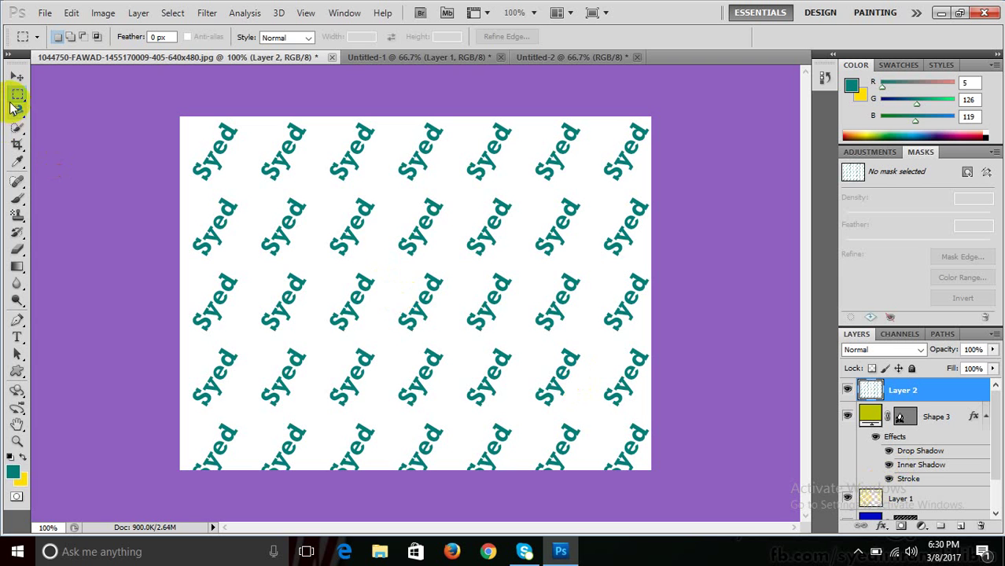
# Magic Wand-select the white area of Layer 2, delete it and deselect
pyautogui.click(19, 128)
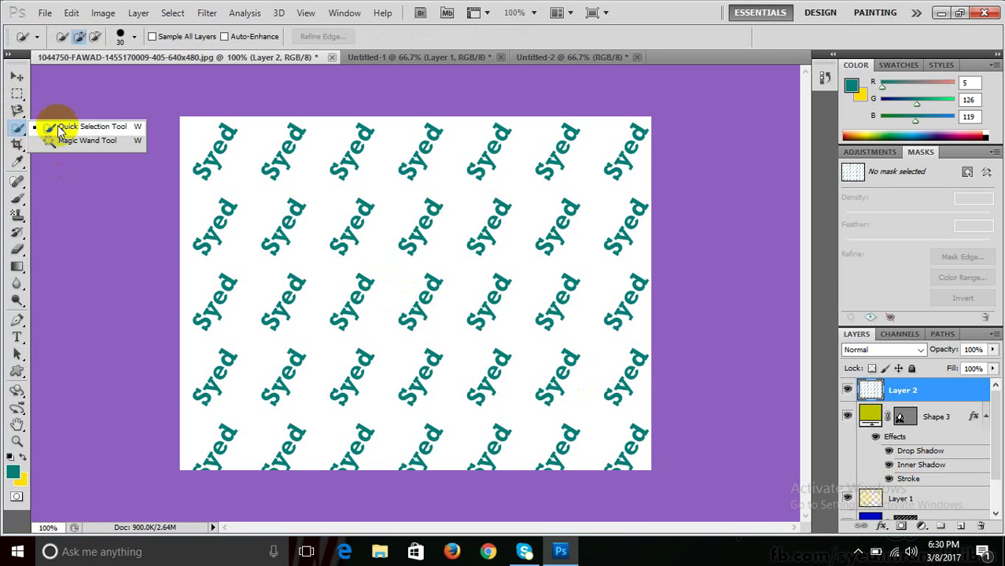
pyautogui.click(62, 140)
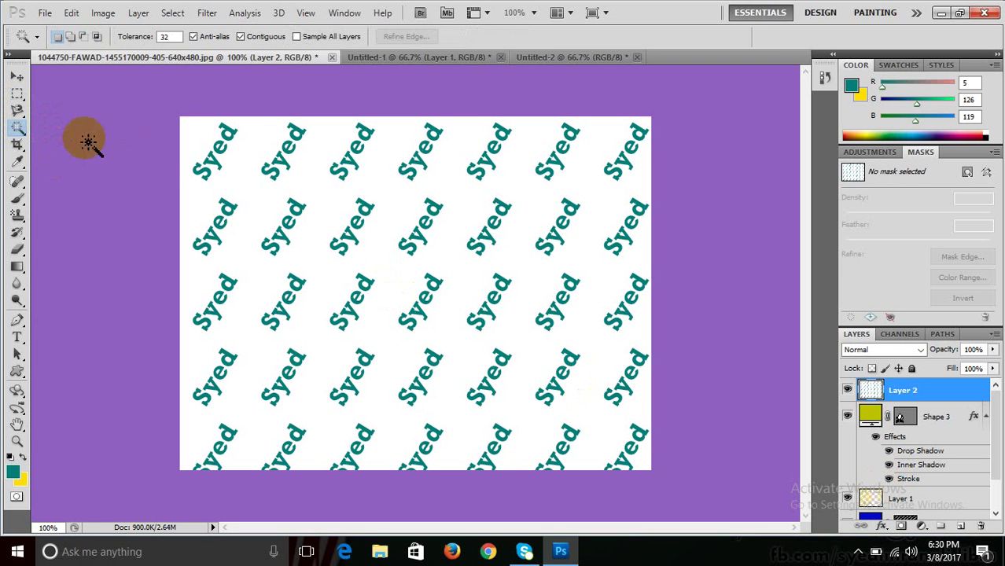
pyautogui.click(247, 163)
pyautogui.press('Delete')
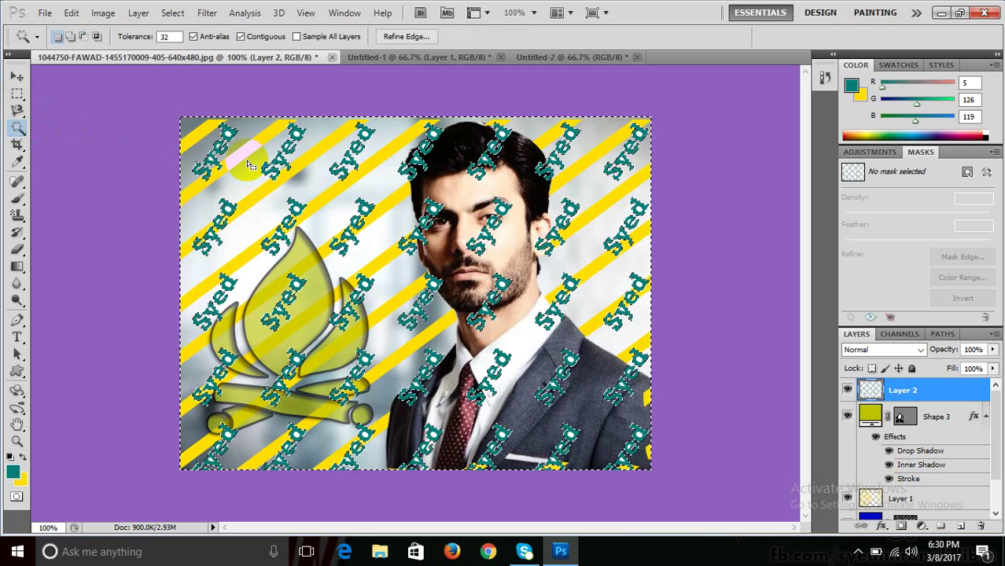
pyautogui.hotkey('ctrl', 'd')
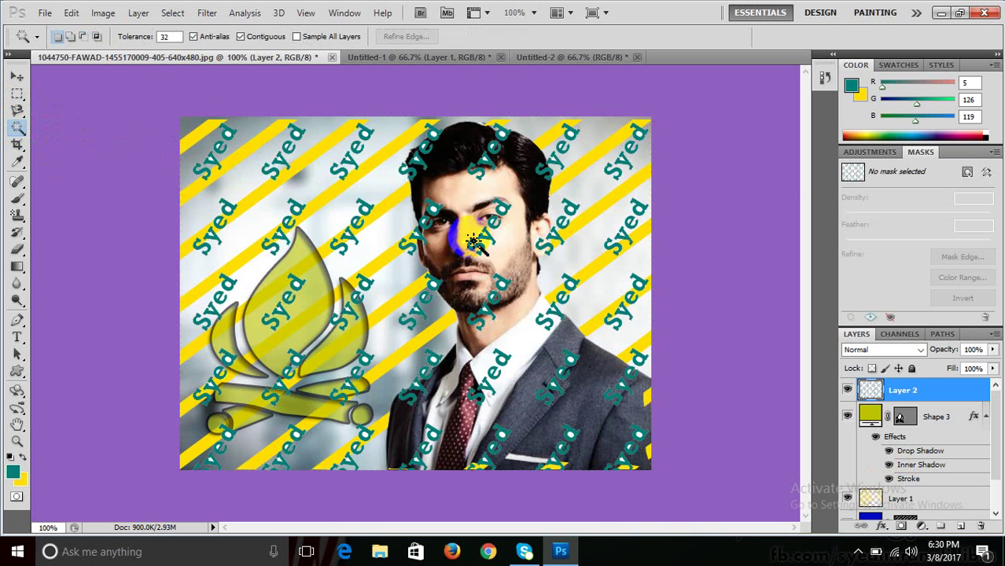
# Zoom in and select leftover white areas inside the Syed letters
pyautogui.hotkey('ctrl', '+')
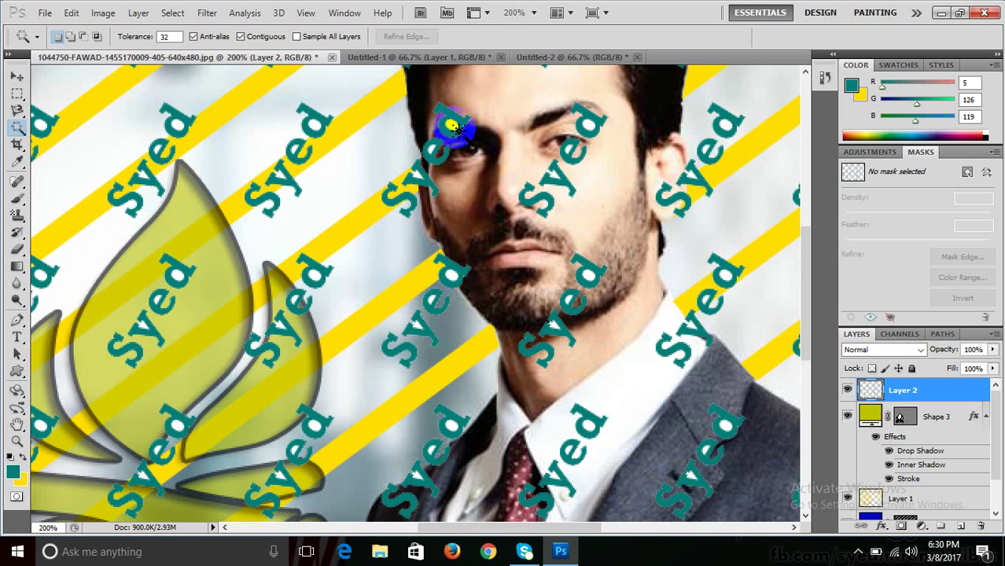
pyautogui.click(454, 132)
pyautogui.click(435, 155)
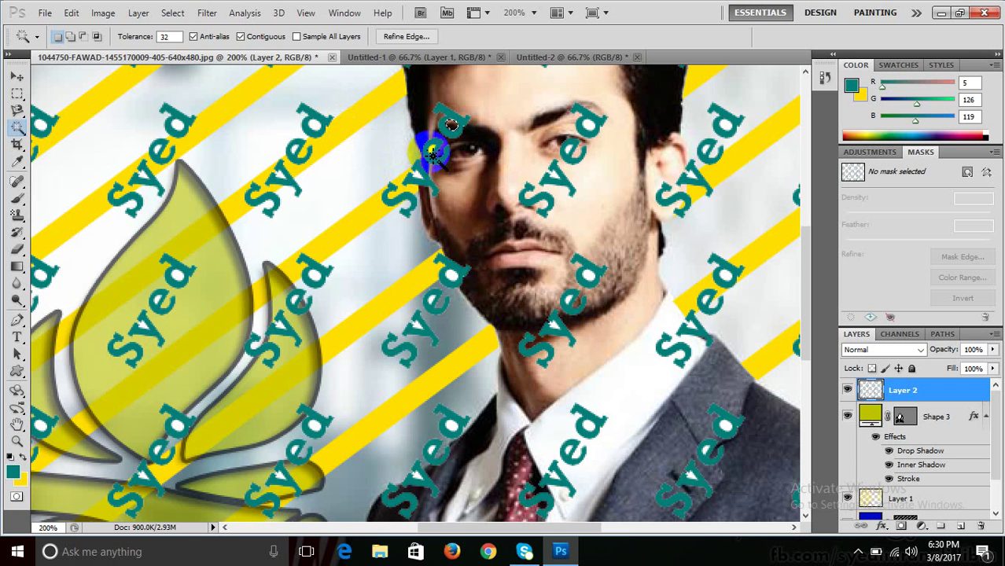
pyautogui.click(422, 175)
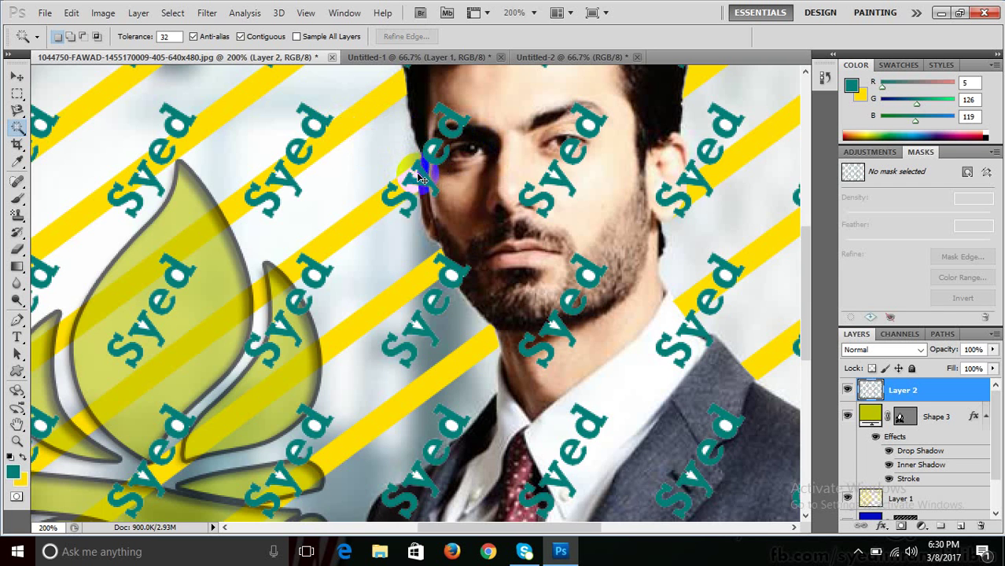
pyautogui.scroll(-2, 423, 177)
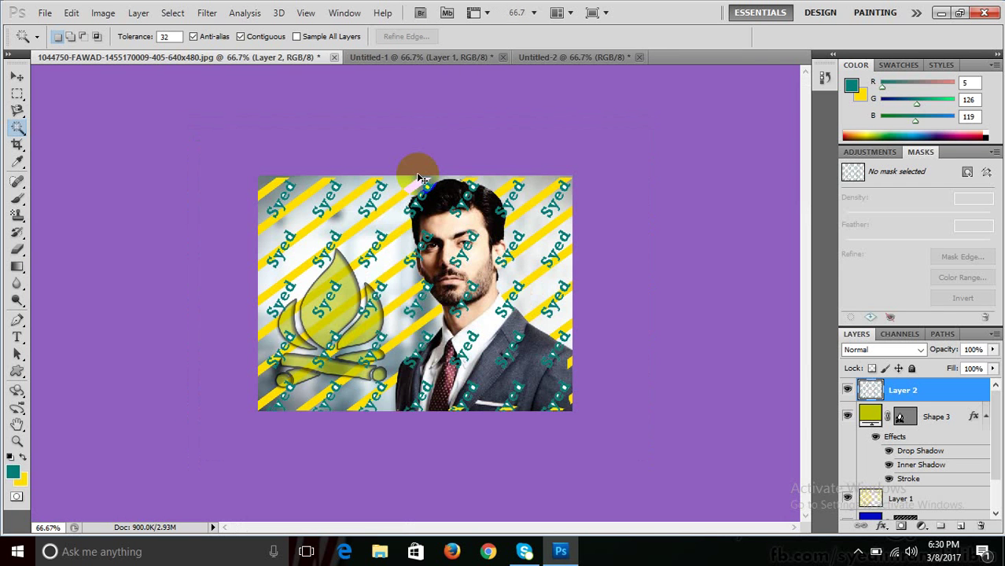
pyautogui.scroll(1, 417, 175)
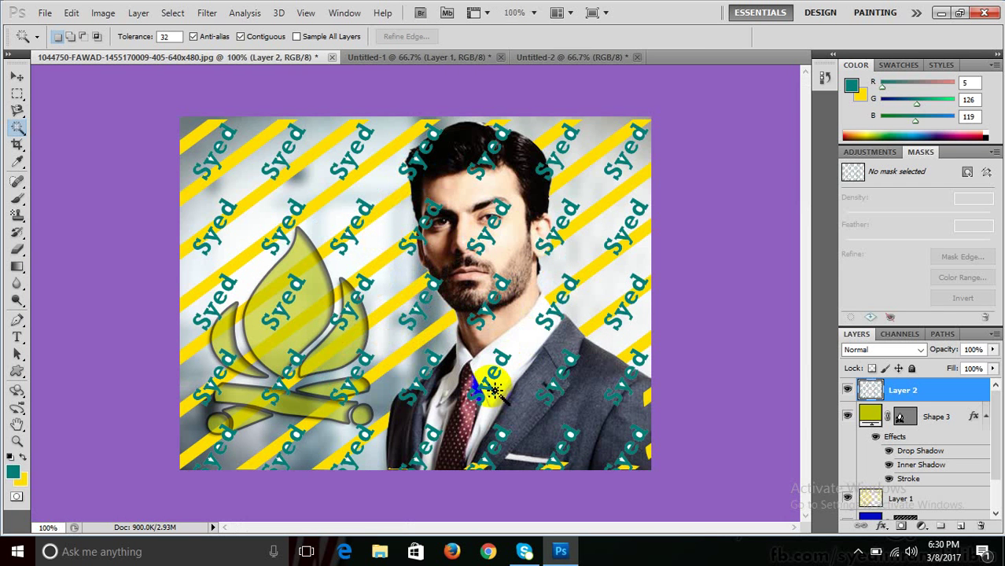
pyautogui.click(461, 252)
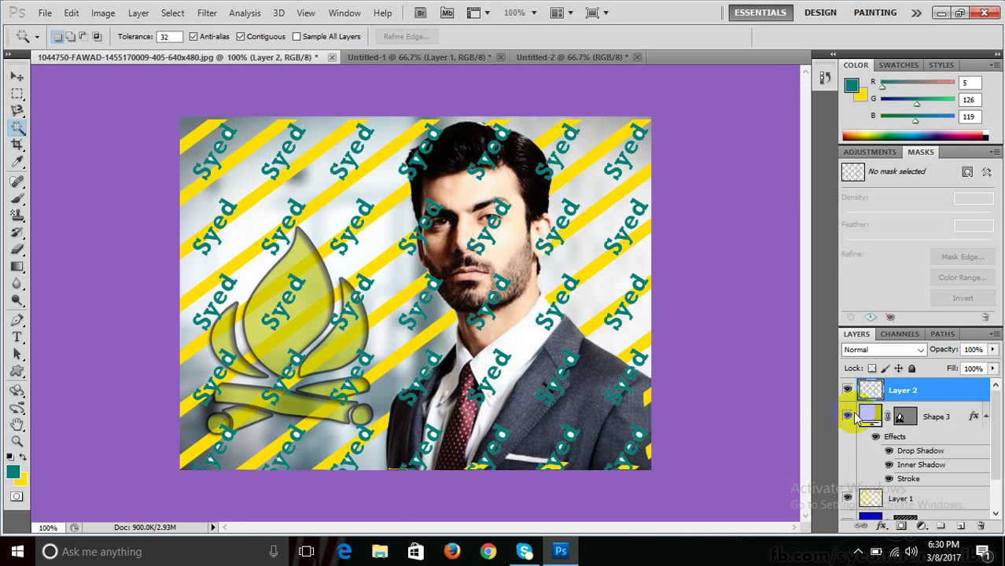
# Fade the Syed pattern layer to 25% opacity and switch to the Untitled-2 document
pyautogui.click(994, 351)
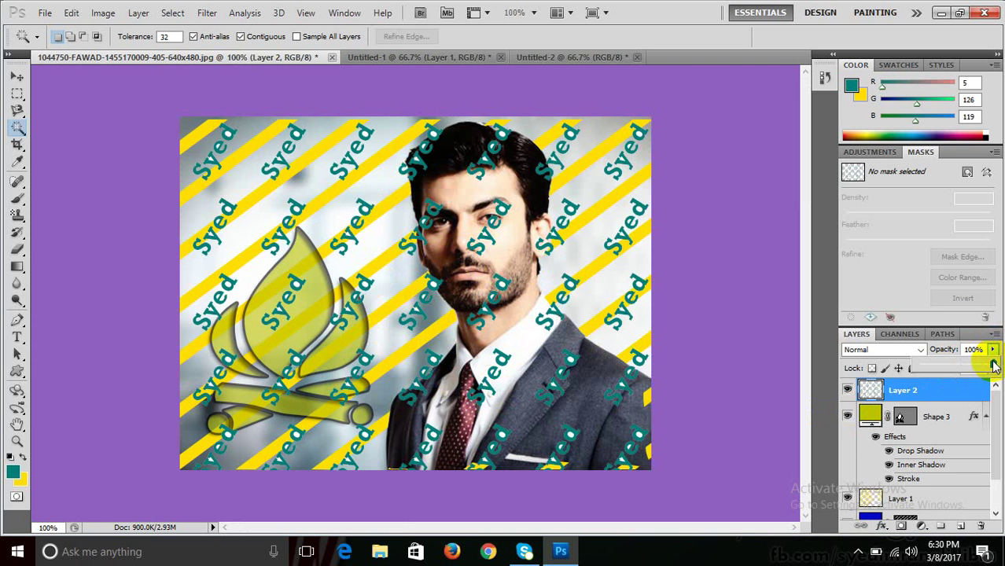
pyautogui.moveTo(994, 365); pyautogui.dragTo(931, 368)
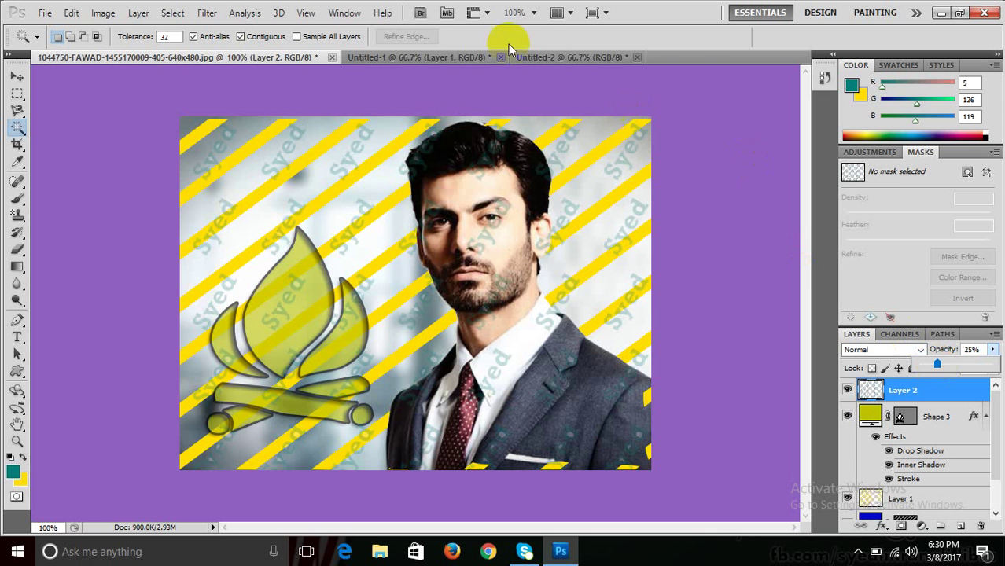
pyautogui.click(546, 60)
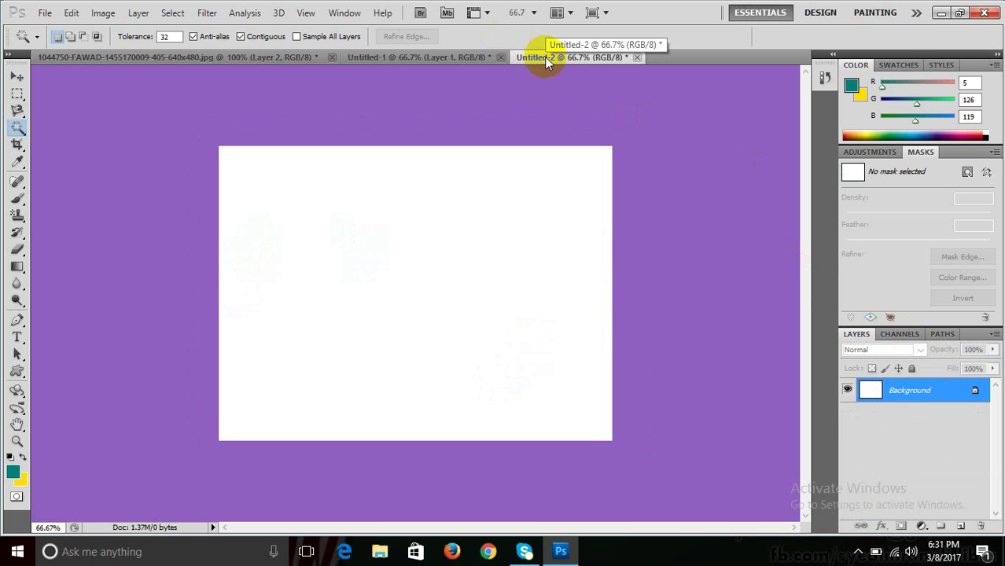
# Back on the portrait, hide the Syed pattern layer and zoom to 300% on the face
pyautogui.click(17, 337)
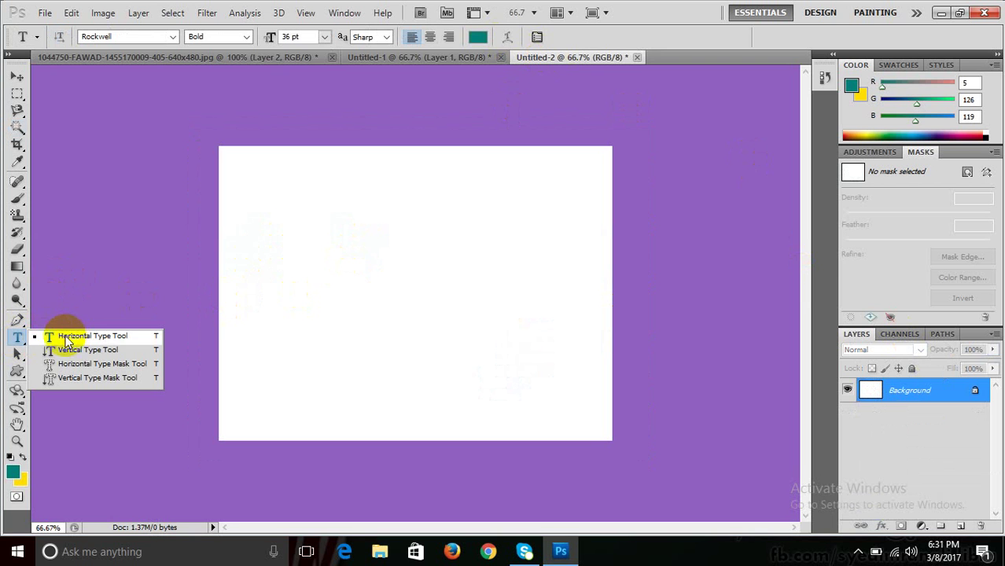
pyautogui.click(148, 59)
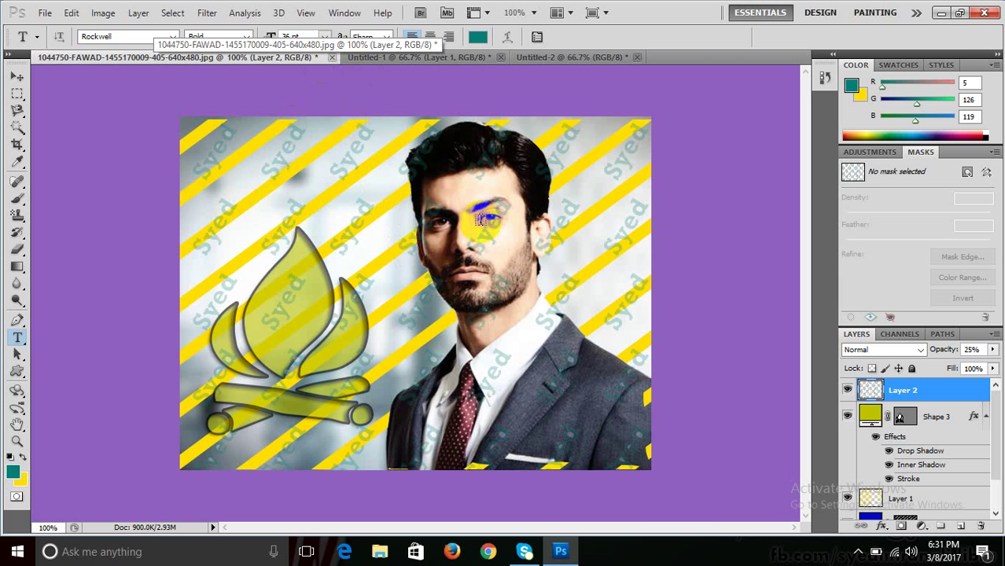
pyautogui.click(847, 393)
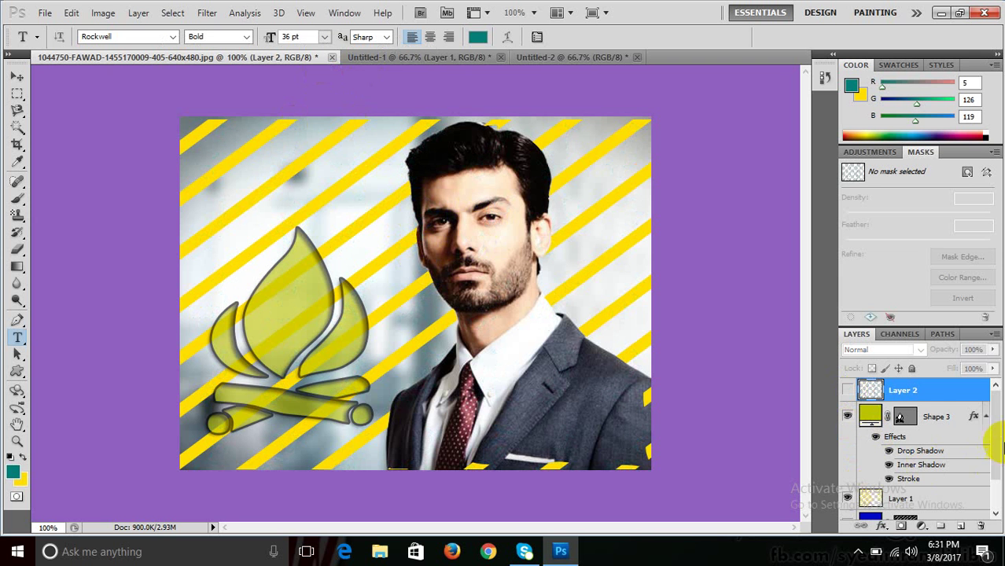
pyautogui.scroll(-2, 995, 480)
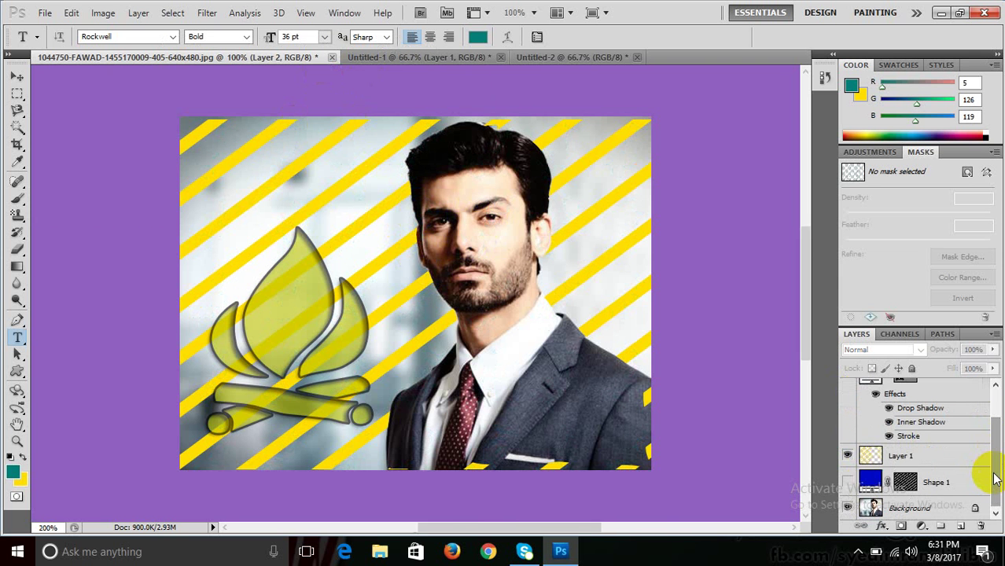
pyautogui.hotkey('ctrl', '+')
pyautogui.hotkey('ctrl', '+')
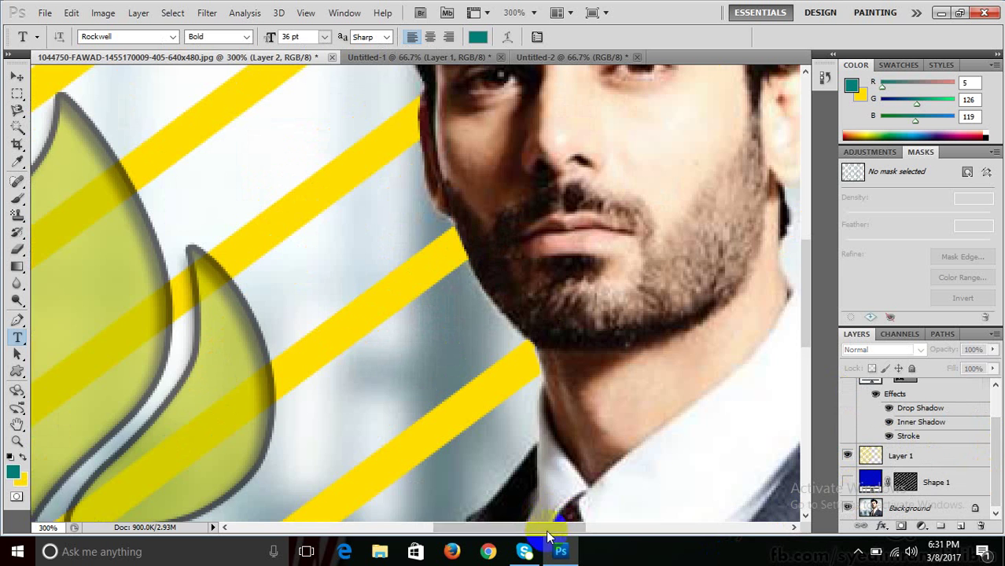
pyautogui.moveTo(542, 526); pyautogui.dragTo(584, 540)
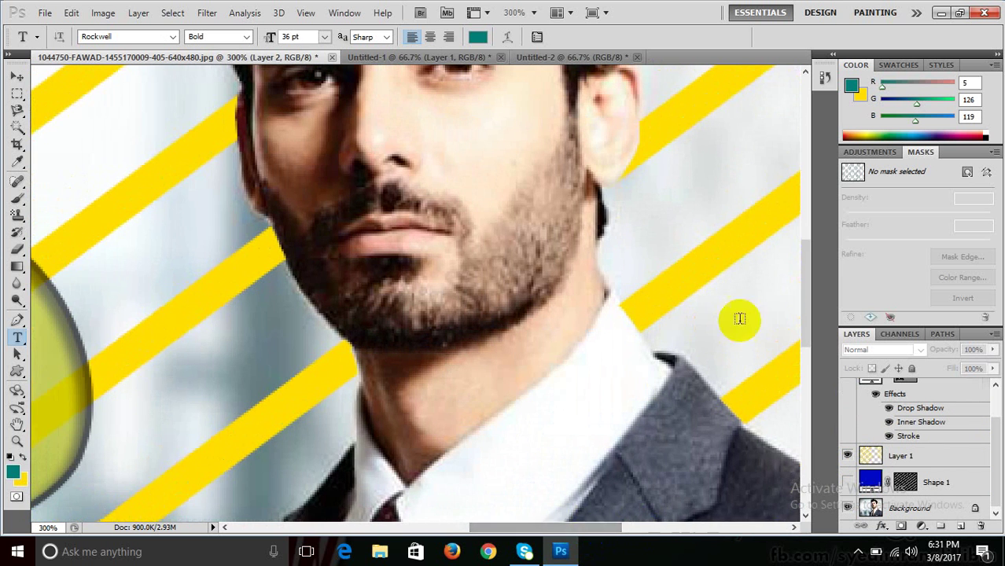
pyautogui.moveTo(809, 279); pyautogui.dragTo(806, 234)
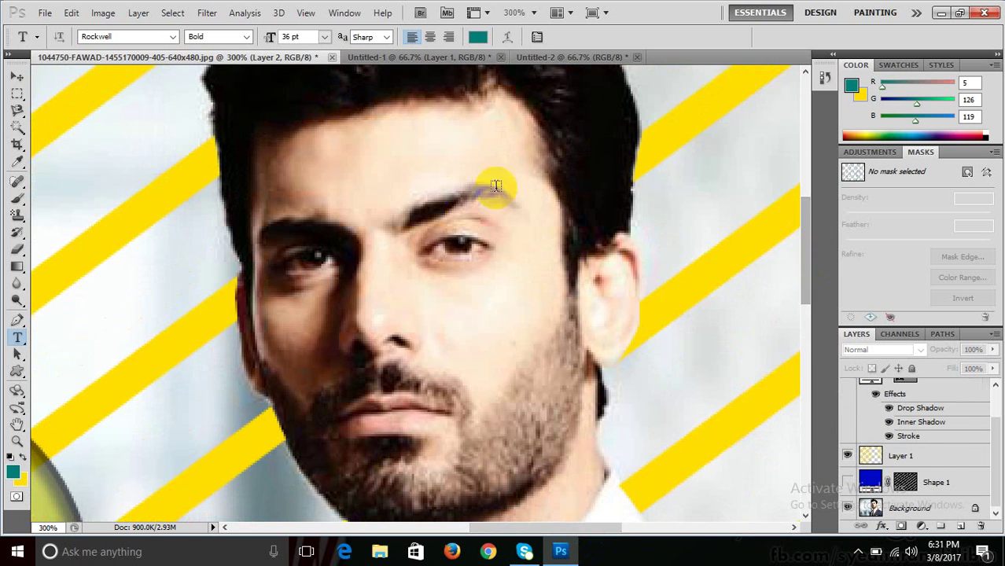
pyautogui.click(17, 94)
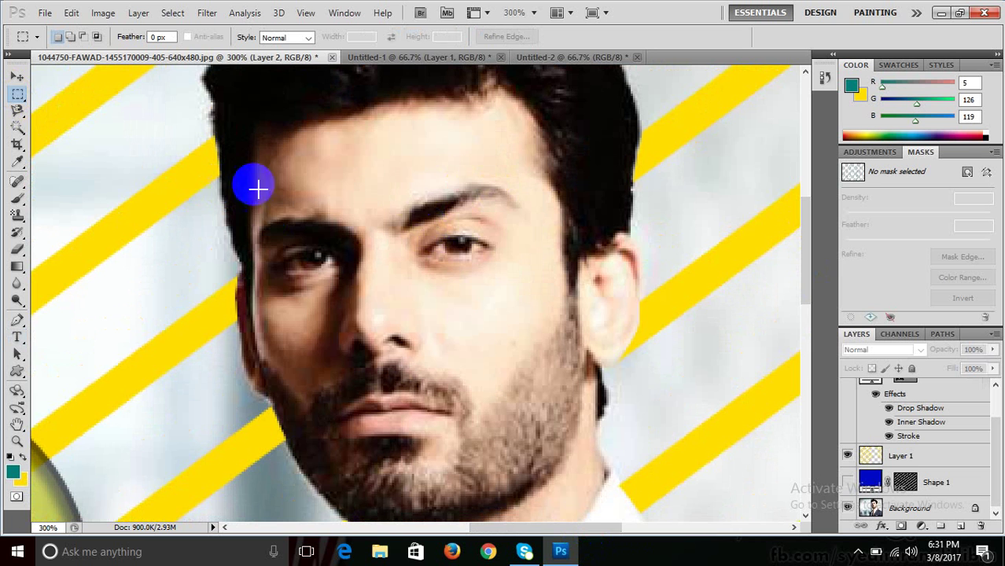
# Save a rectangle around the man's eye as Pattern 3, then return to Untitled-2
pyautogui.moveTo(508, 216); pyautogui.dragTo(414, 269)
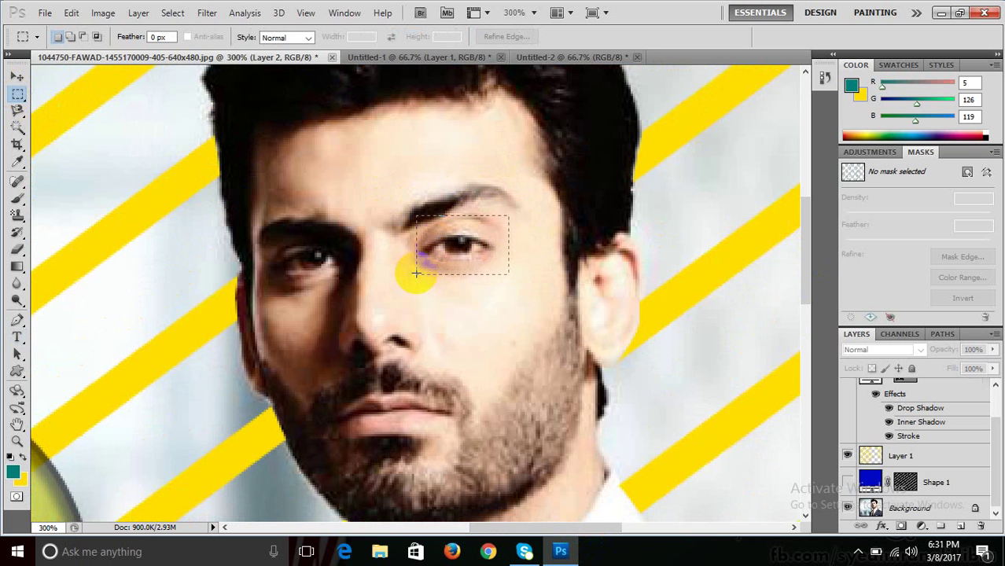
pyautogui.rightClick(18, 95)
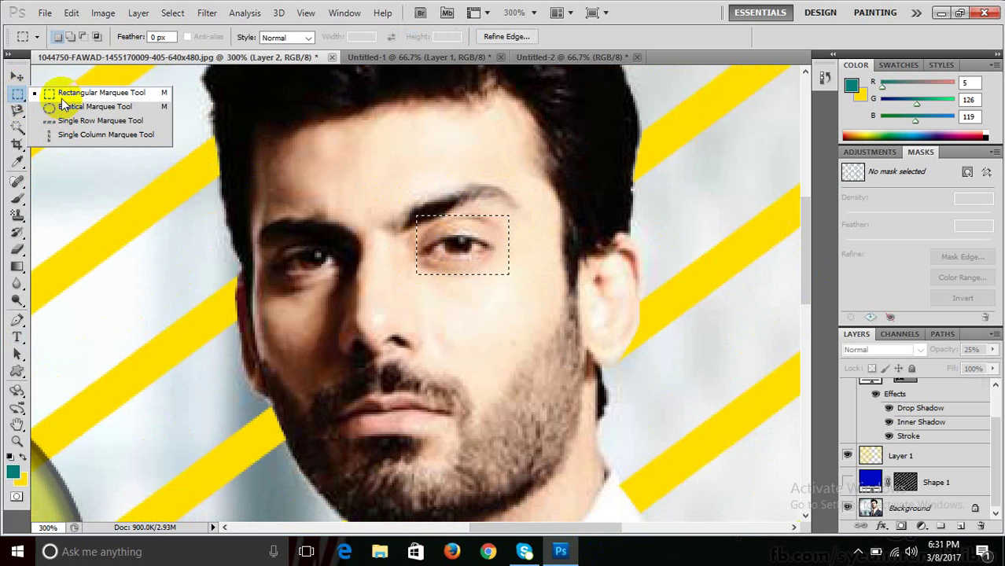
pyautogui.click(59, 97)
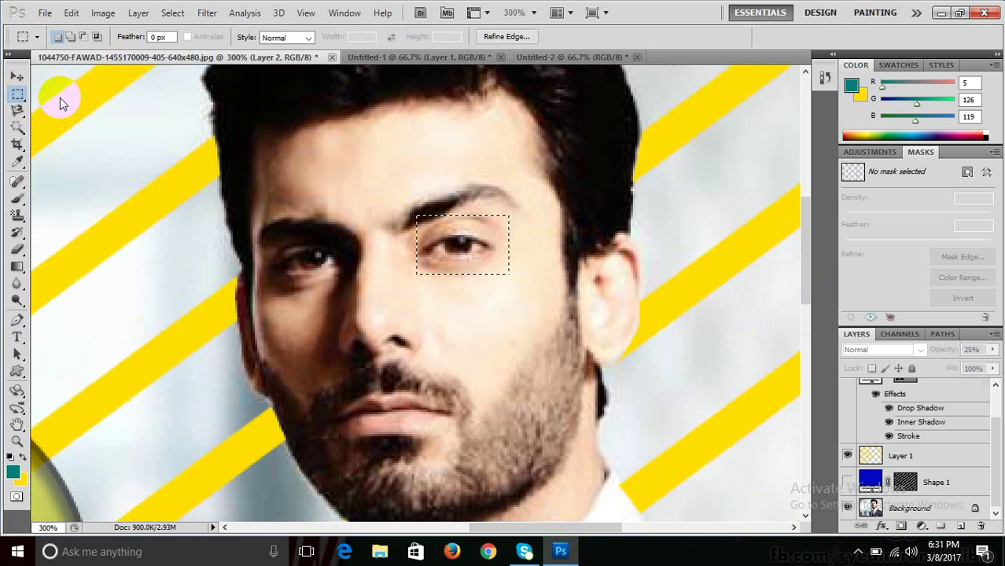
pyautogui.click(71, 14)
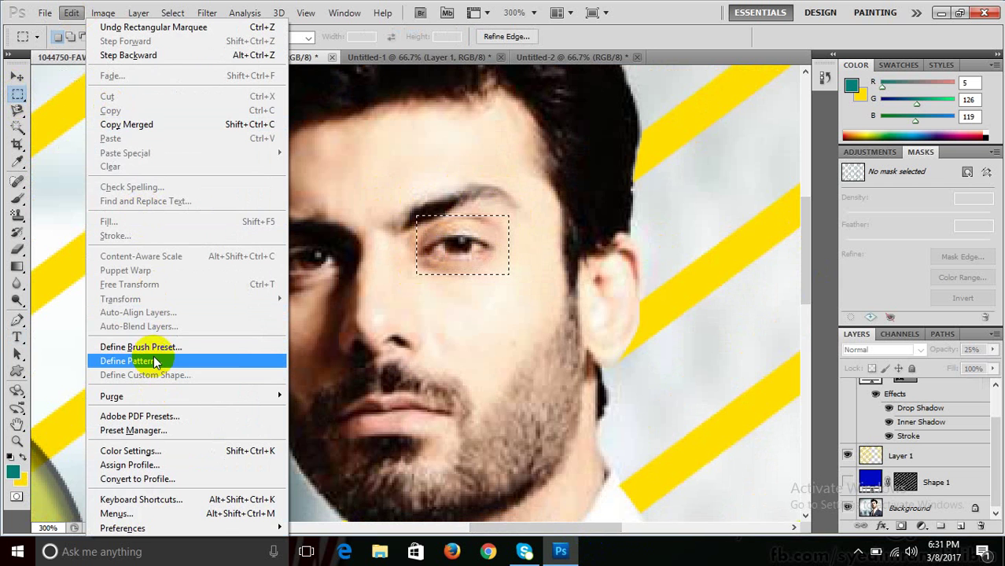
pyautogui.click(154, 360)
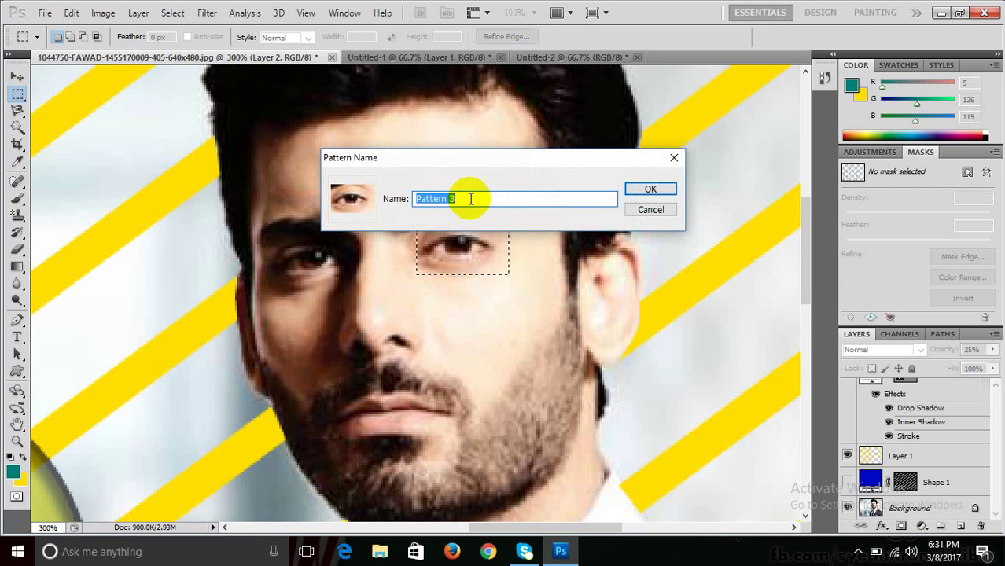
pyautogui.click(648, 192)
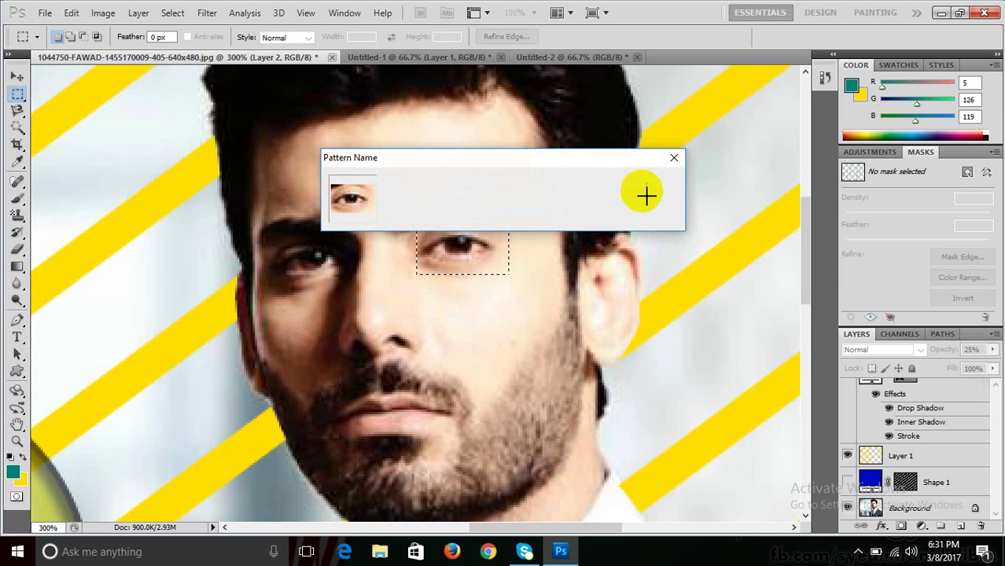
pyautogui.click(554, 57)
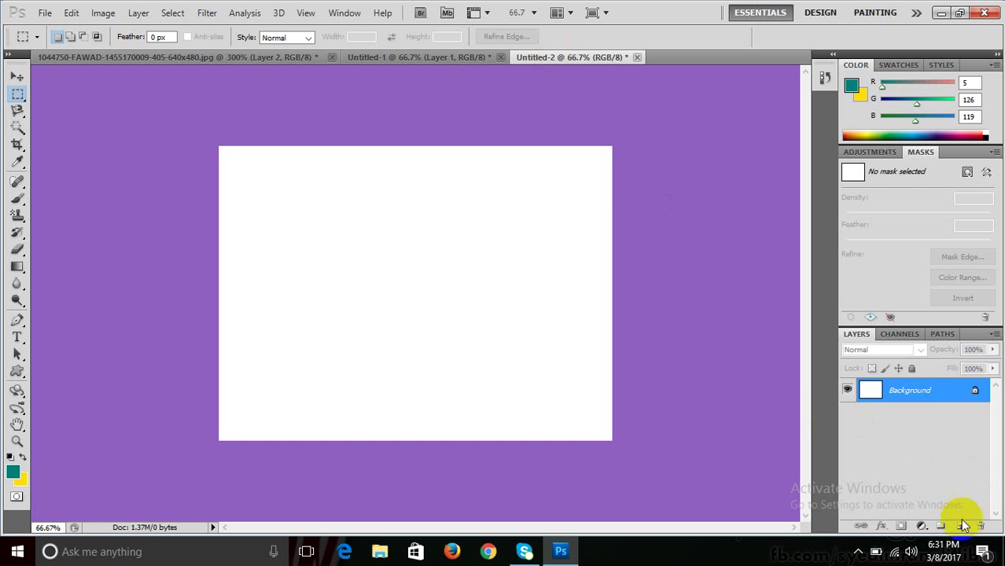
# Add an empty Layer 1, test-filling it with the eye Custom Pattern and undoing the fill
pyautogui.click(961, 524)
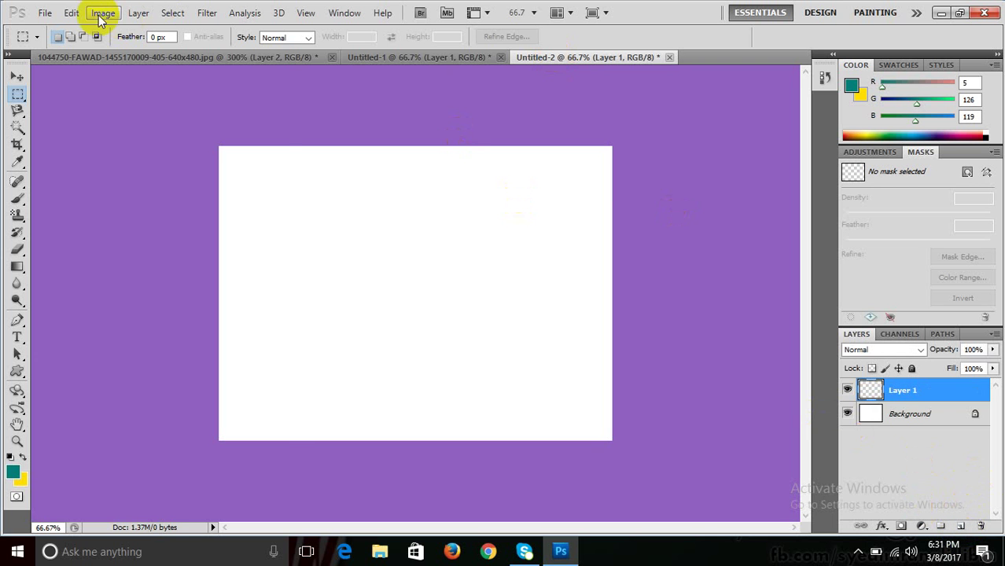
pyautogui.click(70, 12)
pyautogui.click(194, 226)
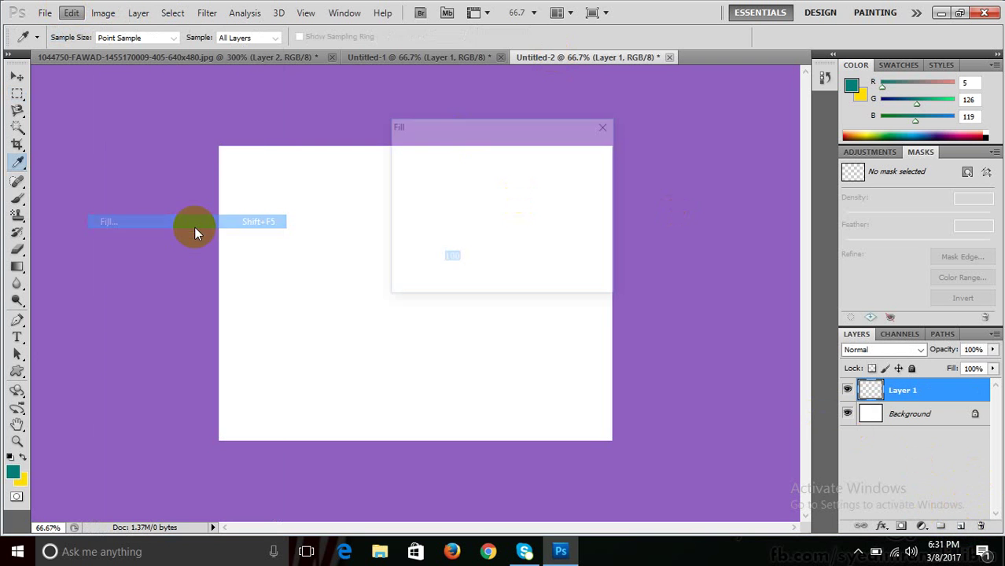
pyautogui.click(533, 190)
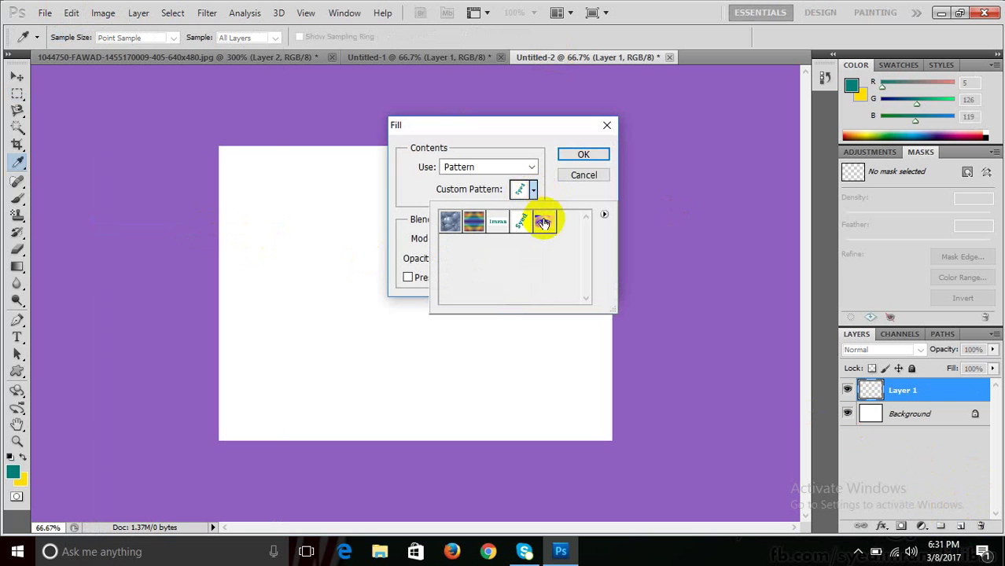
pyautogui.click(584, 155)
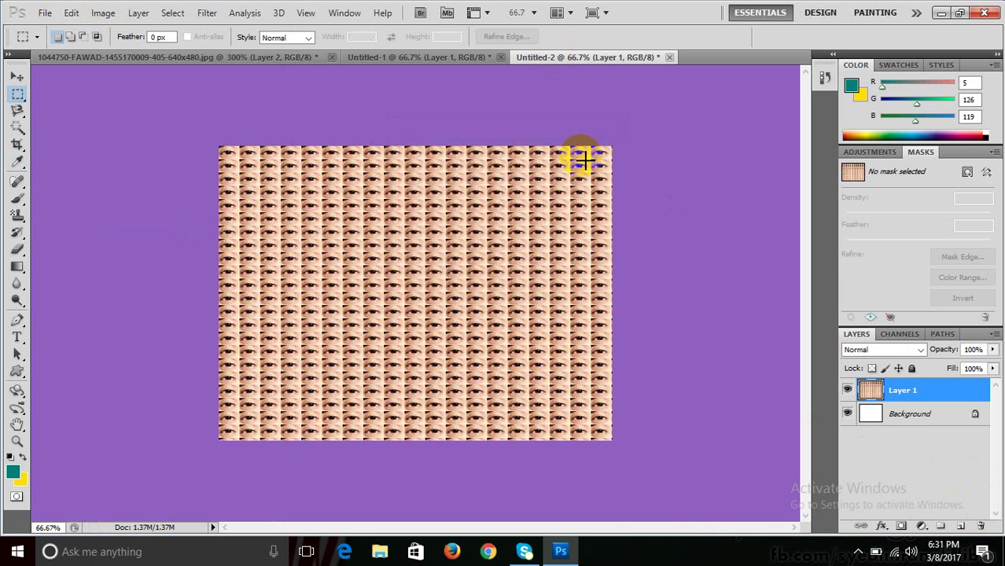
pyautogui.hotkey('ctrl', 'z')
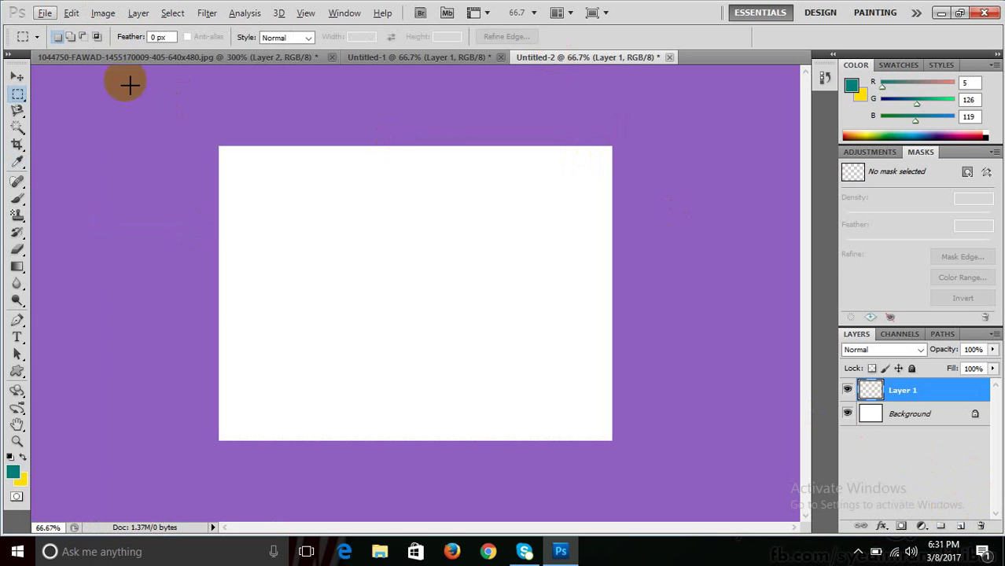
# Fill an elliptical circle in the canvas centre with the eye pattern, then deselect it
pyautogui.click(17, 94)
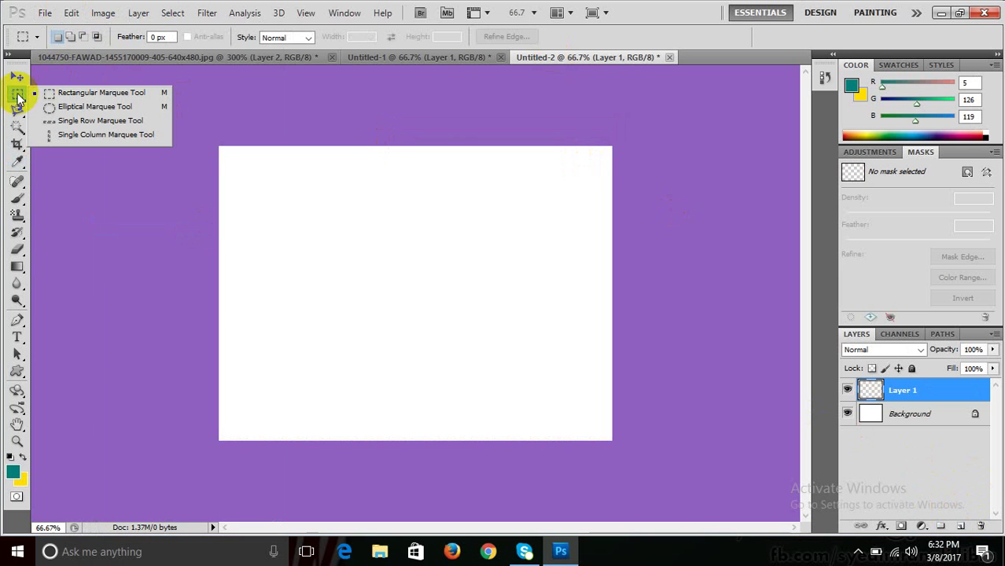
pyautogui.click(79, 106)
pyautogui.moveTo(330, 194)
pyautogui.mouseDown()
pyautogui.moveTo(491, 336)
pyautogui.moveTo(526, 385)
pyautogui.mouseUp()
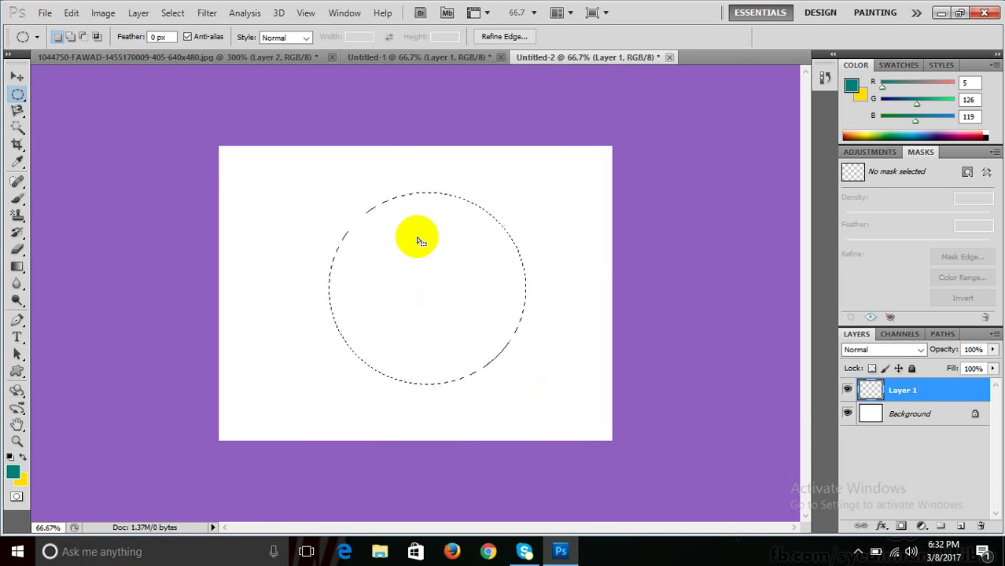
pyautogui.click(69, 14)
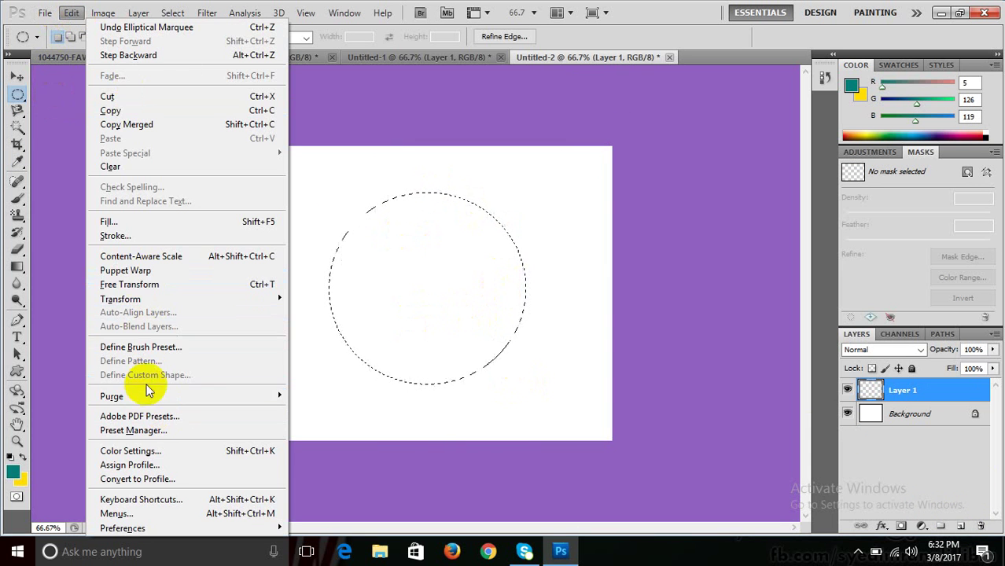
pyautogui.click(140, 221)
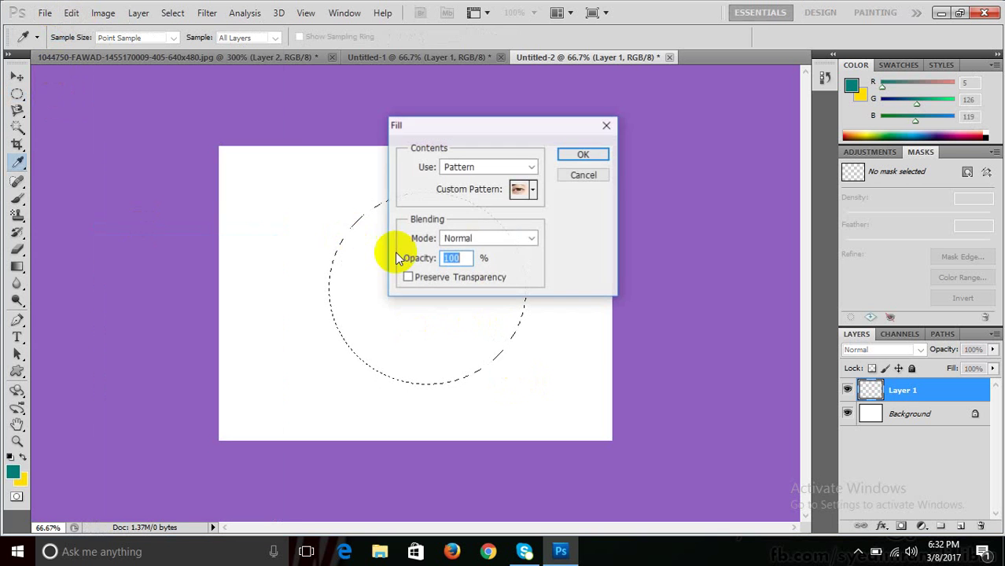
pyautogui.click(580, 154)
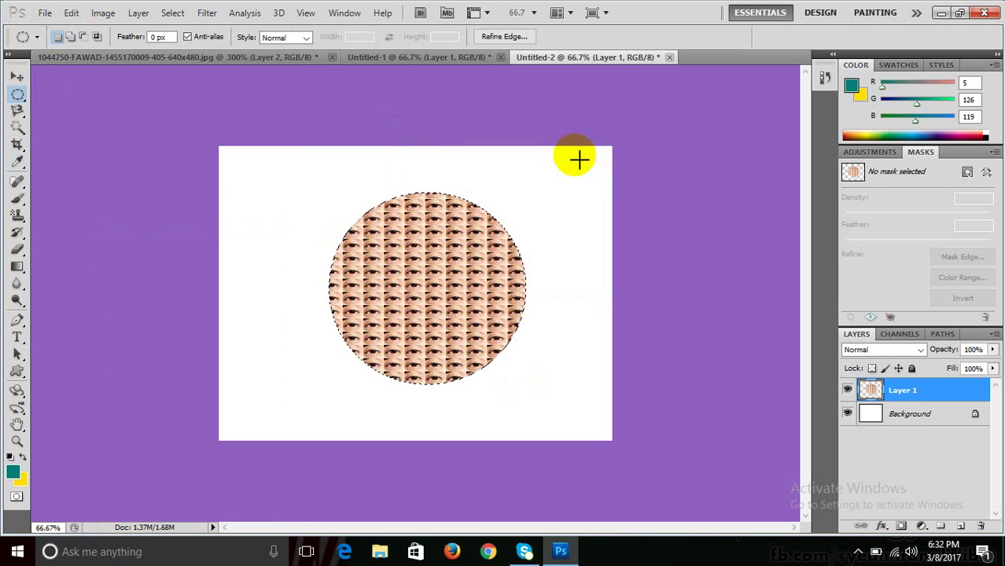
pyautogui.click(359, 117)
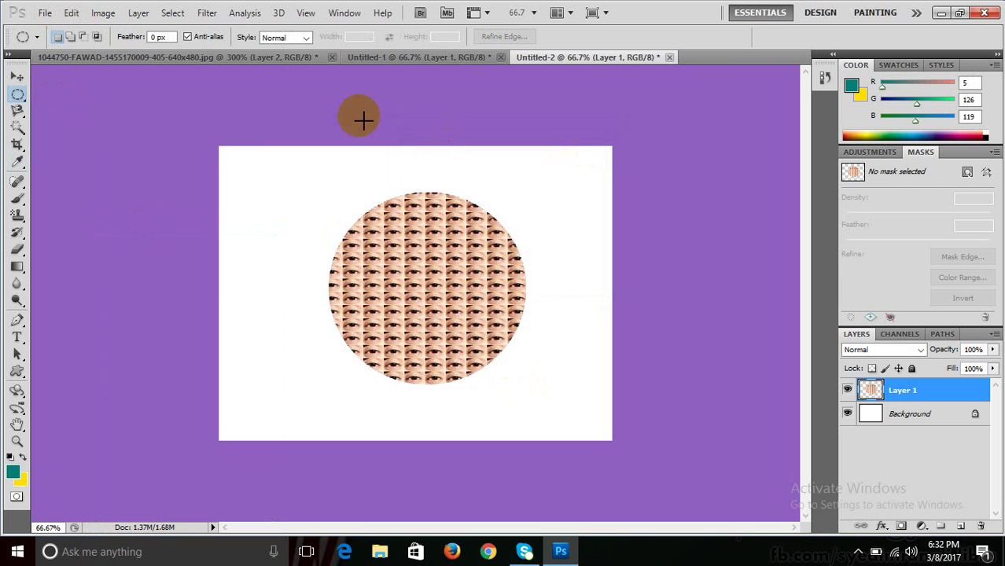
pyautogui.click(108, 13)
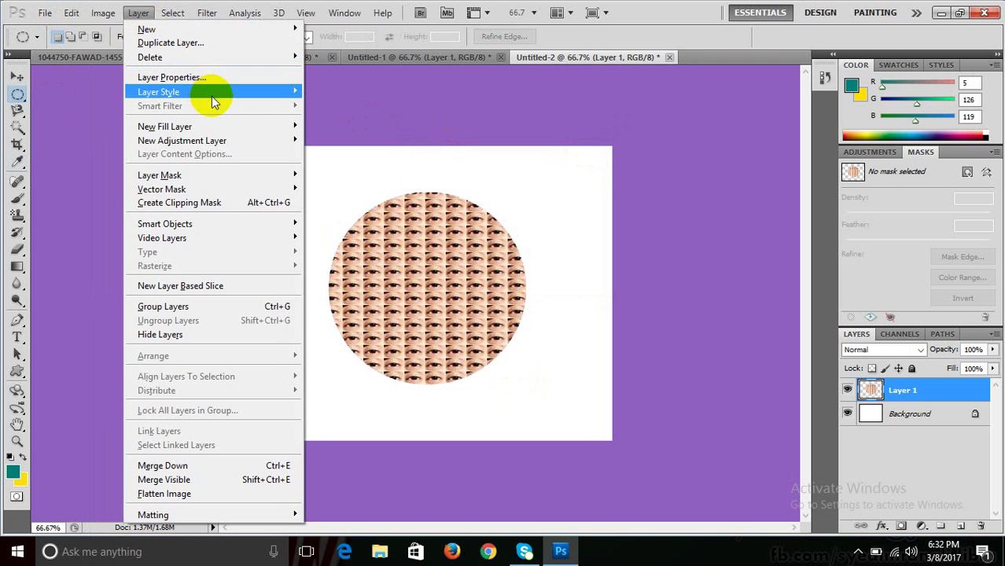
pyautogui.moveTo(158, 92)
pyautogui.click(344, 112)
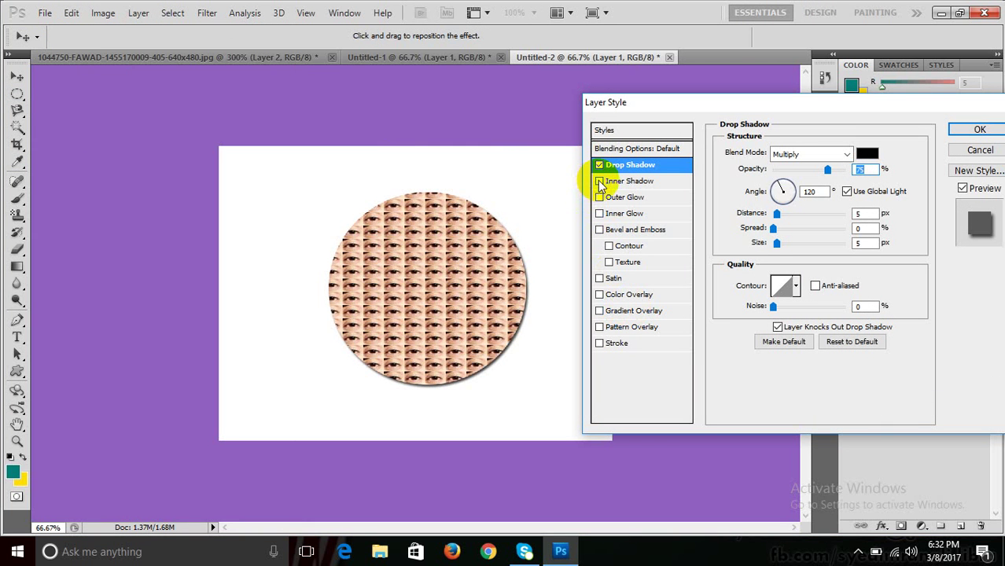
pyautogui.click(980, 151)
# Delete the eye-pattern circle from Layer 1 and clear the selection
pyautogui.hotkey('ctrl', 'shift', 'd')
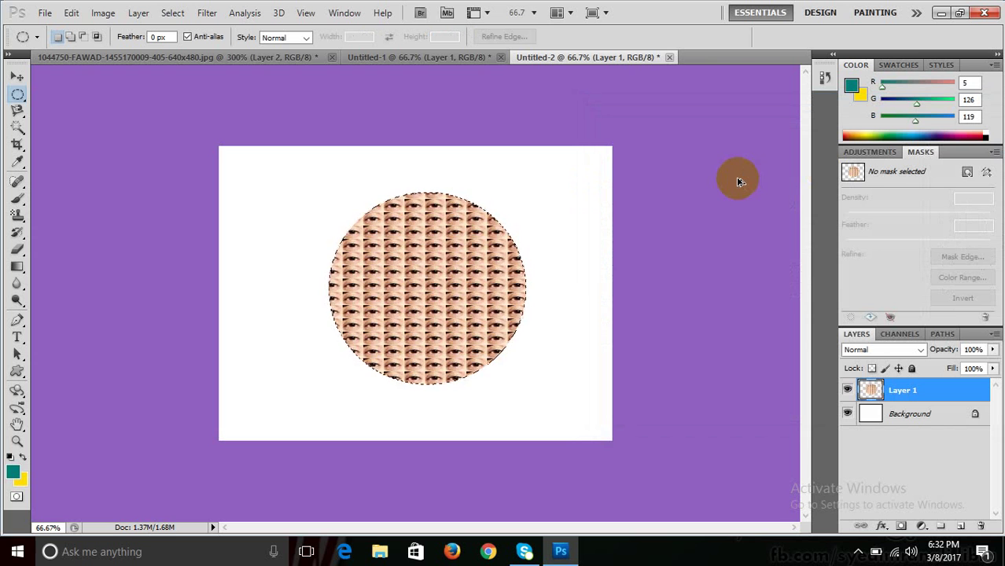
pyautogui.press('Delete')
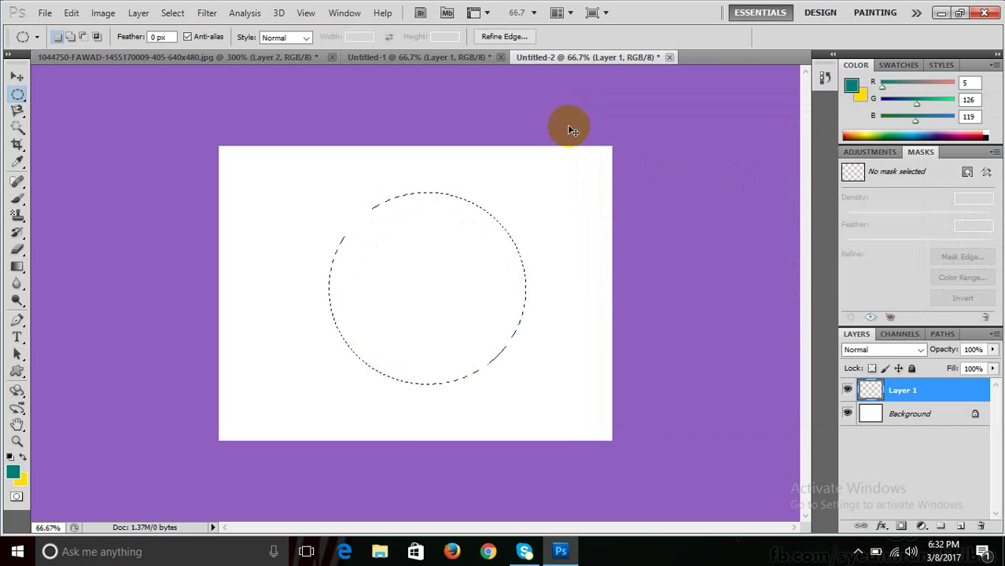
pyautogui.hotkey('ctrl', 'd')
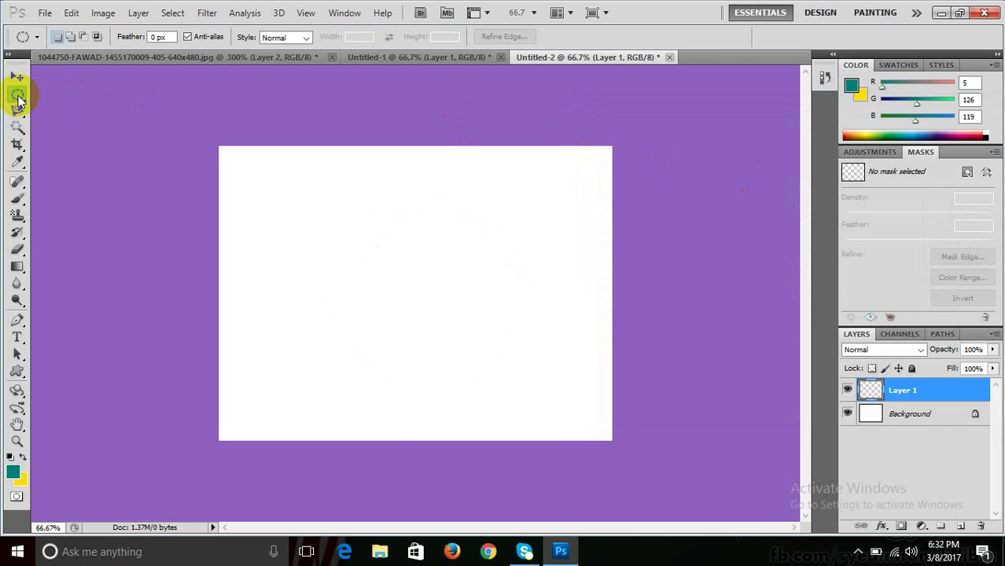
# Paint a looping eye-pattern stroke across the canvas with the Pattern Stamp tool
pyautogui.click(19, 214)
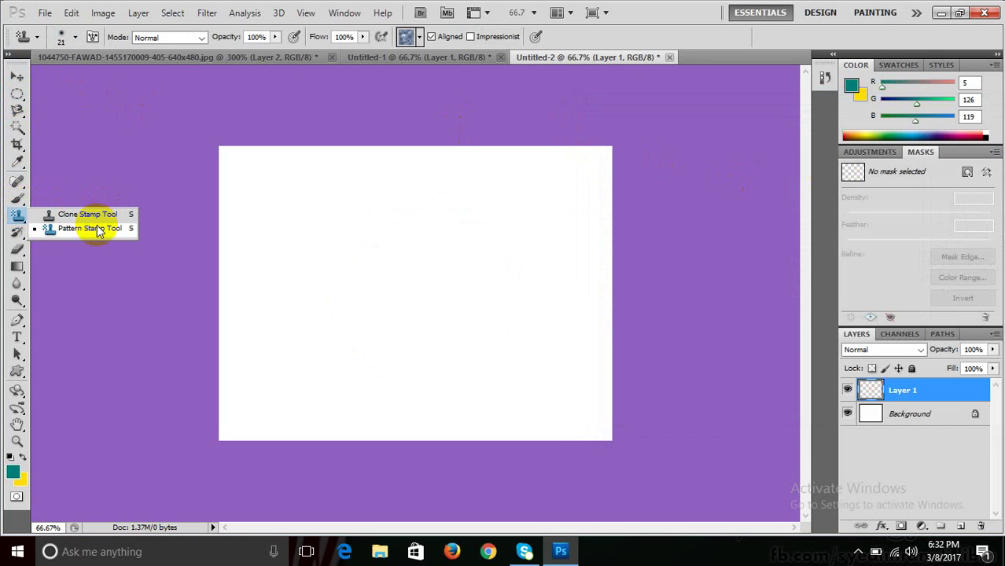
pyautogui.click(419, 38)
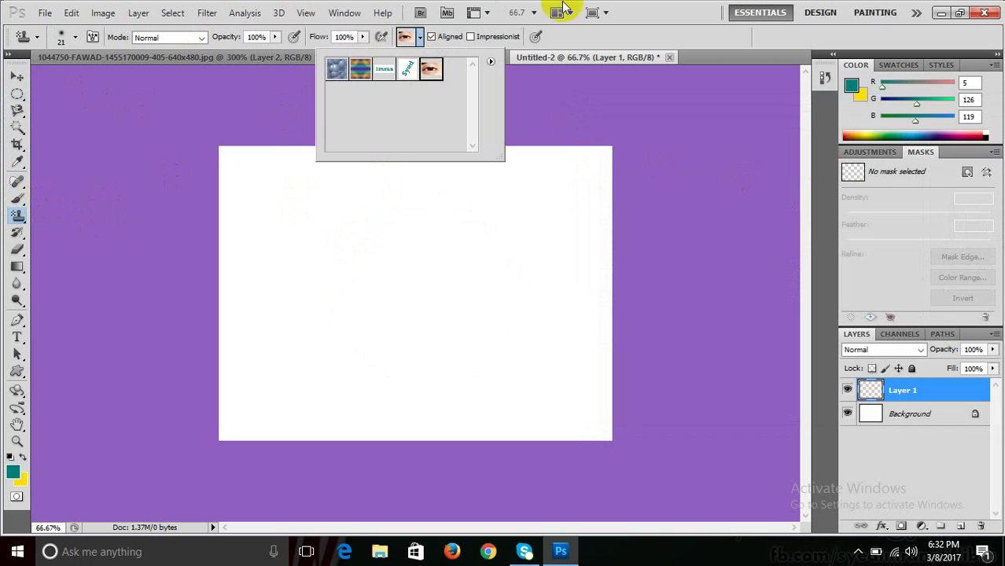
pyautogui.click(632, 11)
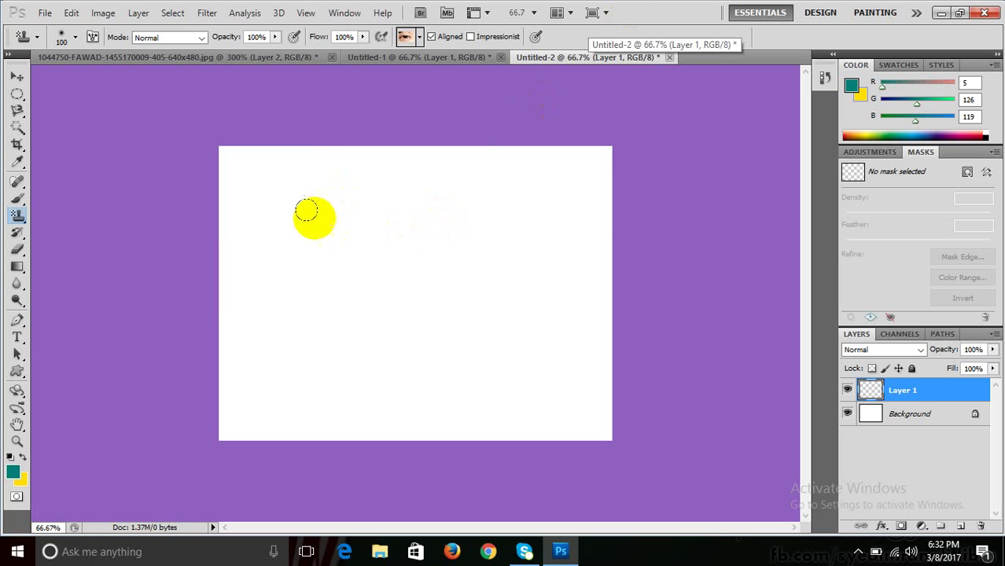
pyautogui.moveTo(314, 201)
pyautogui.mouseDown()
pyautogui.moveTo(431, 344)
pyautogui.moveTo(550, 308)
pyautogui.mouseUp()
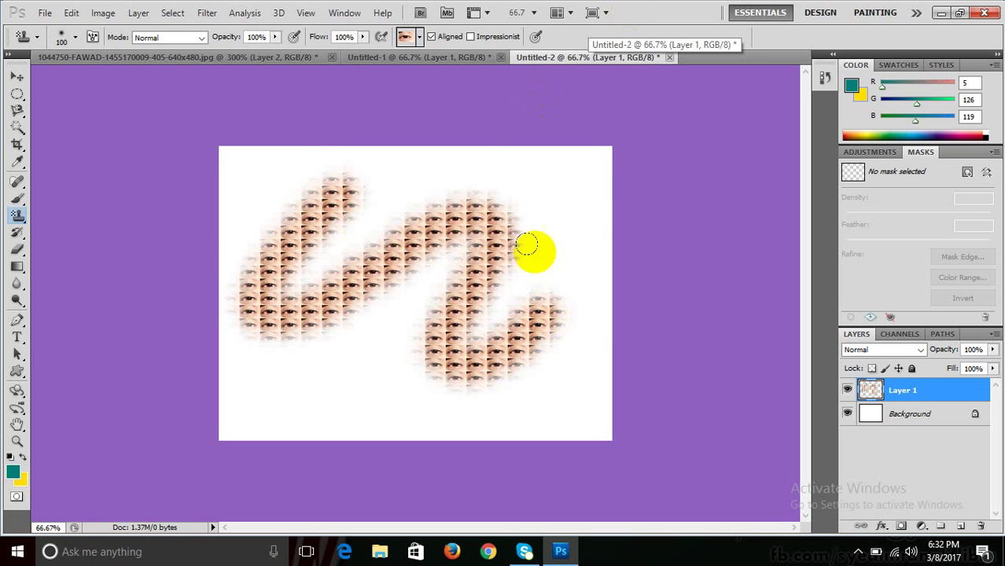
# Stamp both teal lettering patterns across the upper and lower canvas
pyautogui.click(422, 38)
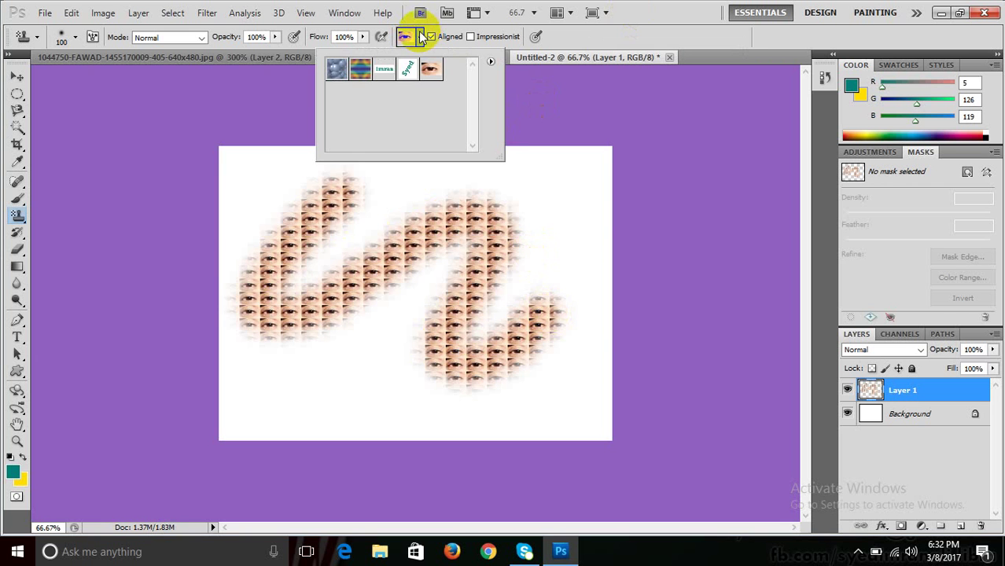
pyautogui.click(407, 68)
pyautogui.moveTo(243, 225)
pyautogui.mouseDown()
pyautogui.moveTo(504, 176)
pyautogui.moveTo(522, 201)
pyautogui.moveTo(504, 303)
pyautogui.moveTo(556, 291)
pyautogui.moveTo(527, 374)
pyautogui.moveTo(378, 346)
pyautogui.moveTo(418, 268)
pyautogui.moveTo(272, 346)
pyautogui.moveTo(206, 291)
pyautogui.moveTo(236, 232)
pyautogui.mouseUp()
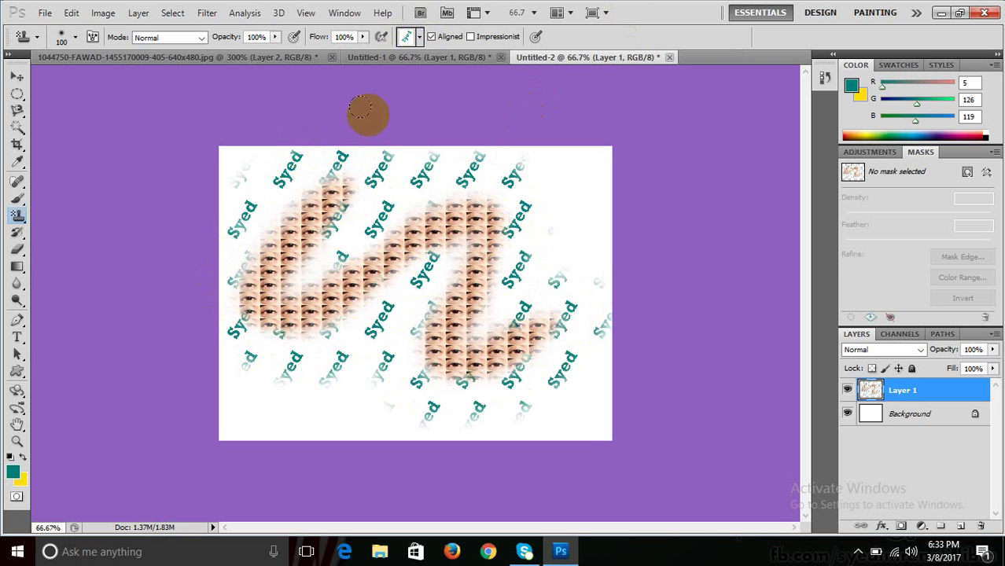
pyautogui.click(420, 36)
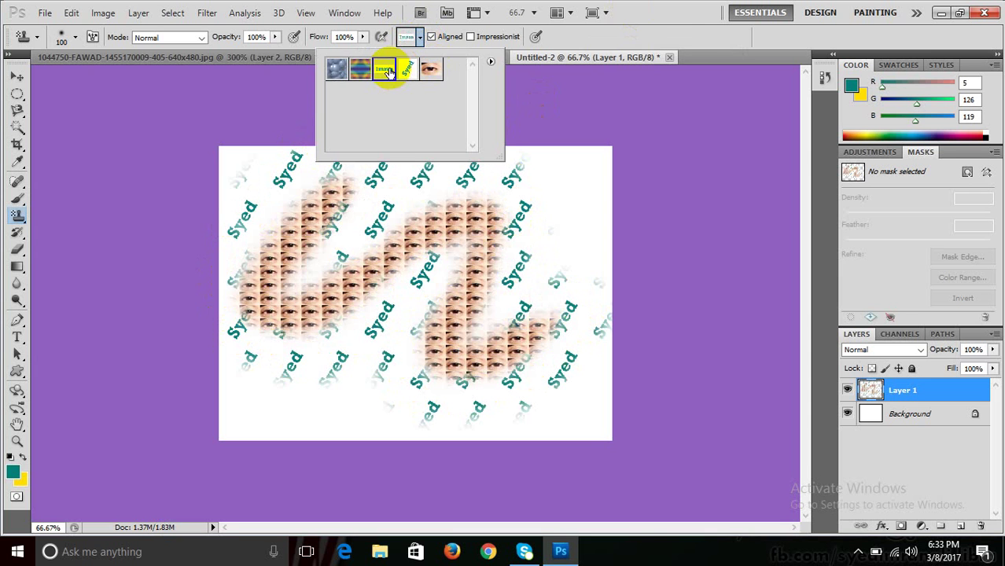
pyautogui.click(387, 187)
pyautogui.moveTo(247, 411)
pyautogui.mouseDown()
pyautogui.moveTo(228, 386)
pyautogui.moveTo(460, 426)
pyautogui.moveTo(621, 397)
pyautogui.moveTo(617, 209)
pyautogui.moveTo(561, 146)
pyautogui.moveTo(298, 134)
pyautogui.moveTo(206, 179)
pyautogui.moveTo(226, 369)
pyautogui.mouseUp()
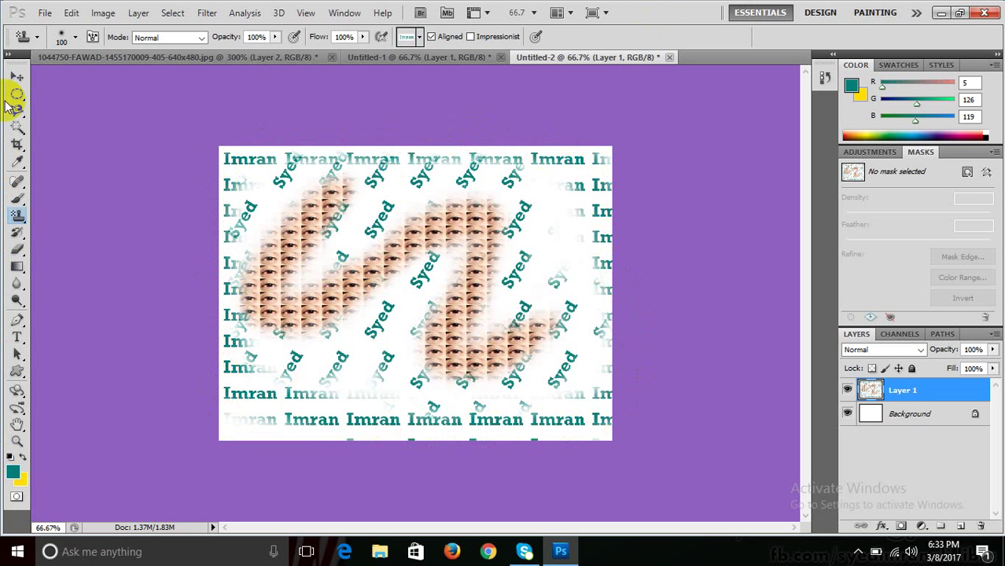
# Undo all stamped patterns and add committed 72 pt Rockwell Bold text reading EYE
pyautogui.hotkey('ctrl', 'alt', 'z')
pyautogui.hotkey('ctrl', 'alt', 'z')
pyautogui.hotkey('ctrl', 'alt', 'z')
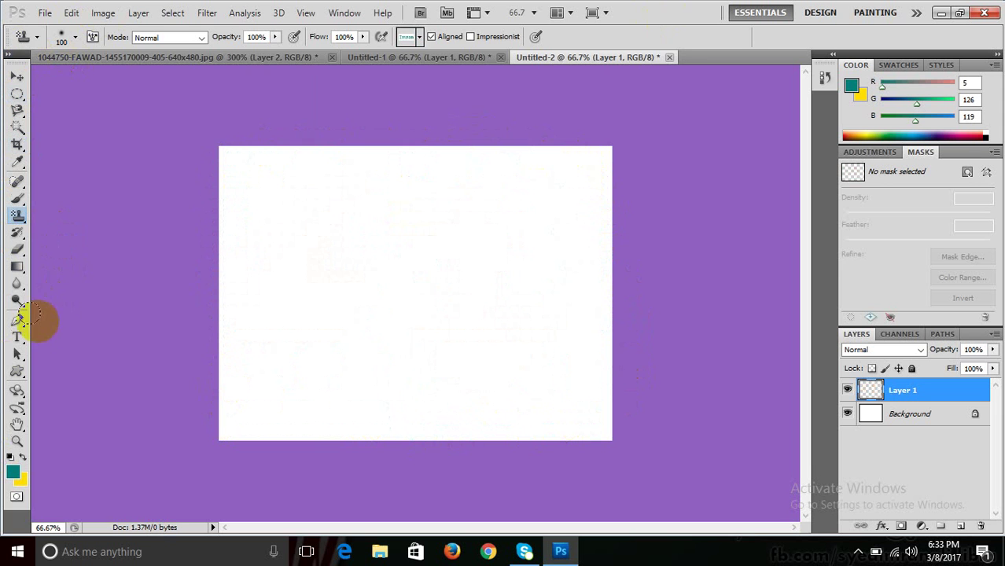
pyautogui.click(18, 338)
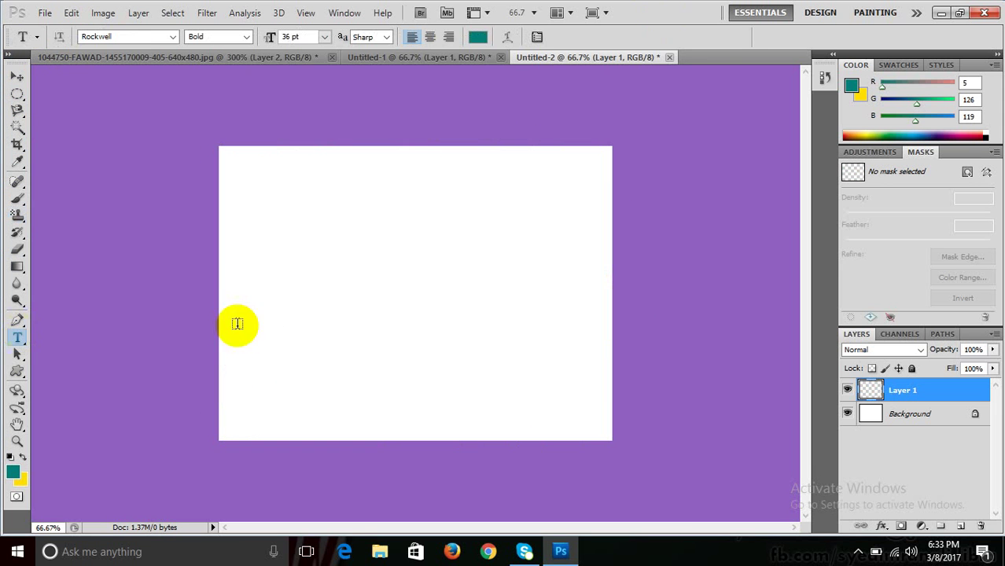
pyautogui.click(304, 280)
pyautogui.write('EYE')
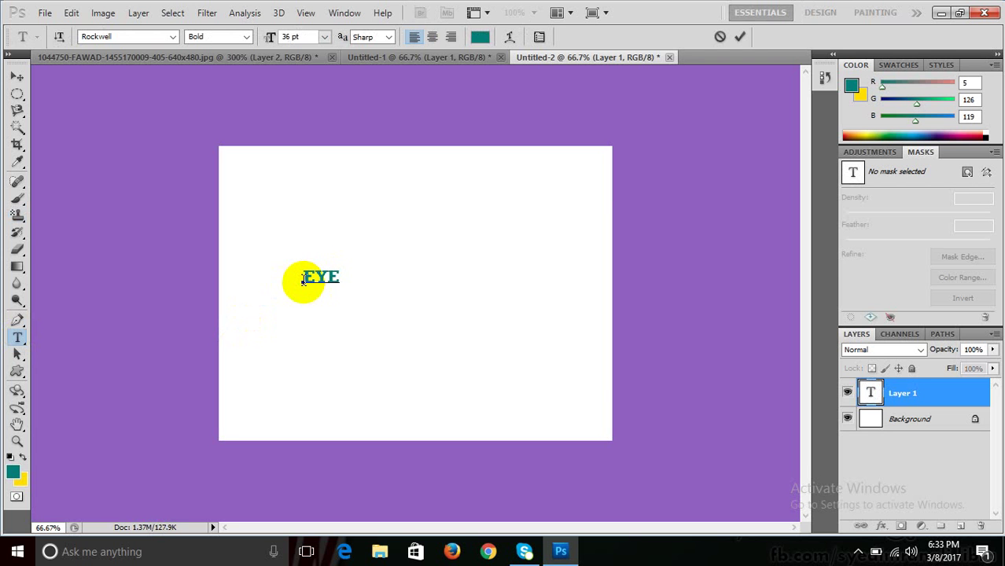
pyautogui.click(323, 37)
pyautogui.click(326, 283)
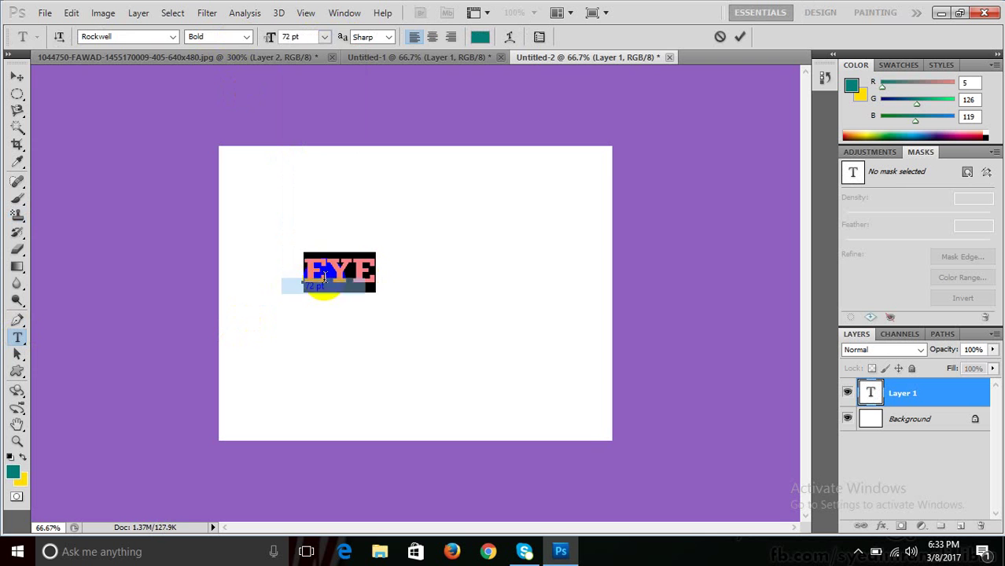
pyautogui.click(16, 77)
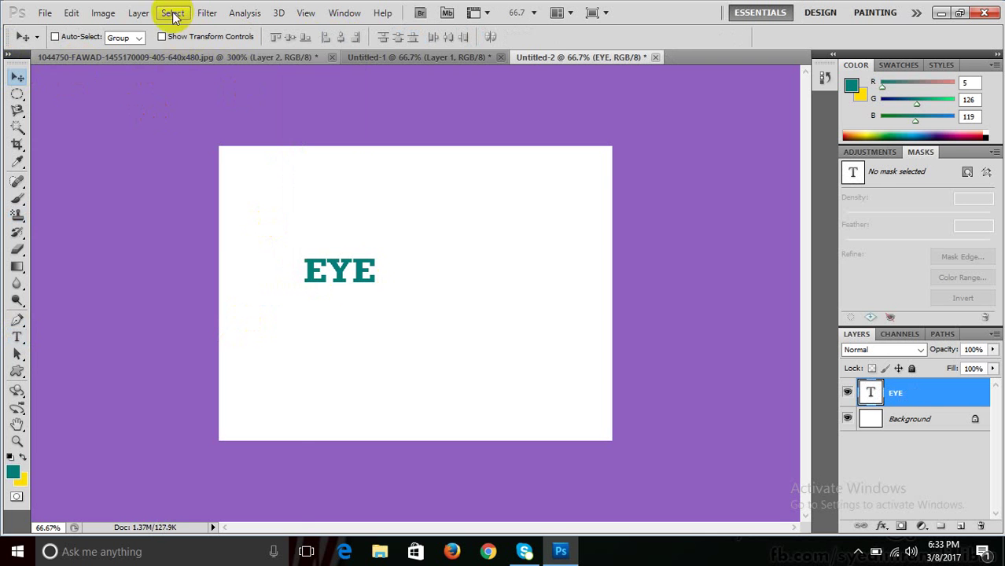
pyautogui.click(138, 13)
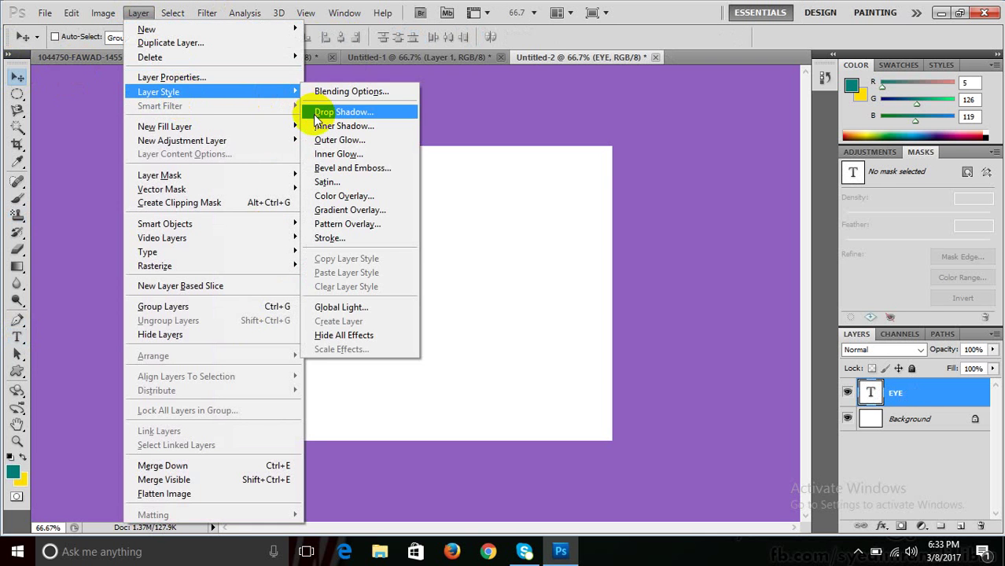
pyautogui.moveTo(158, 92)
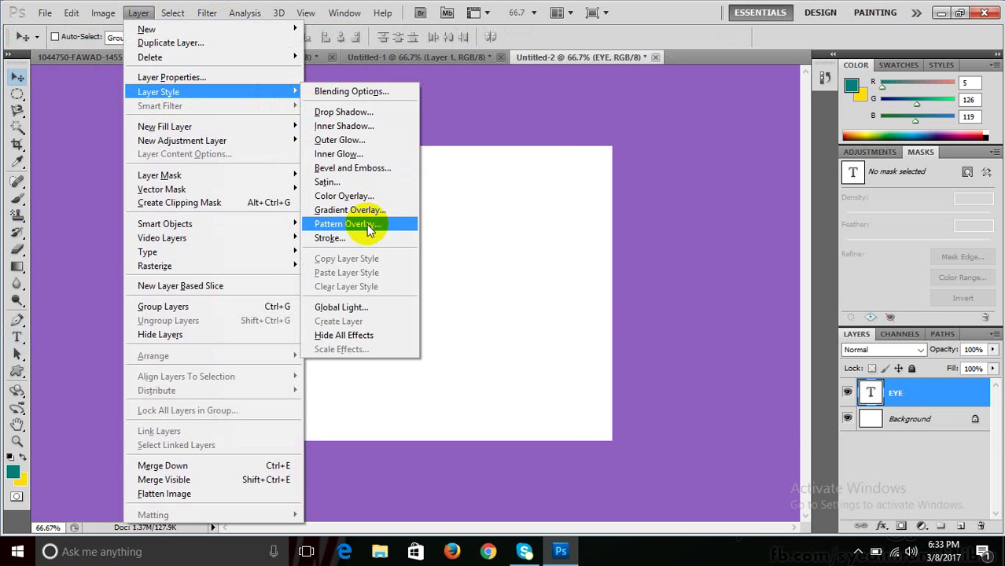
# Give the EYE text a Pattern Overlay using the eye photo pattern at 53% scale
pyautogui.click(369, 226)
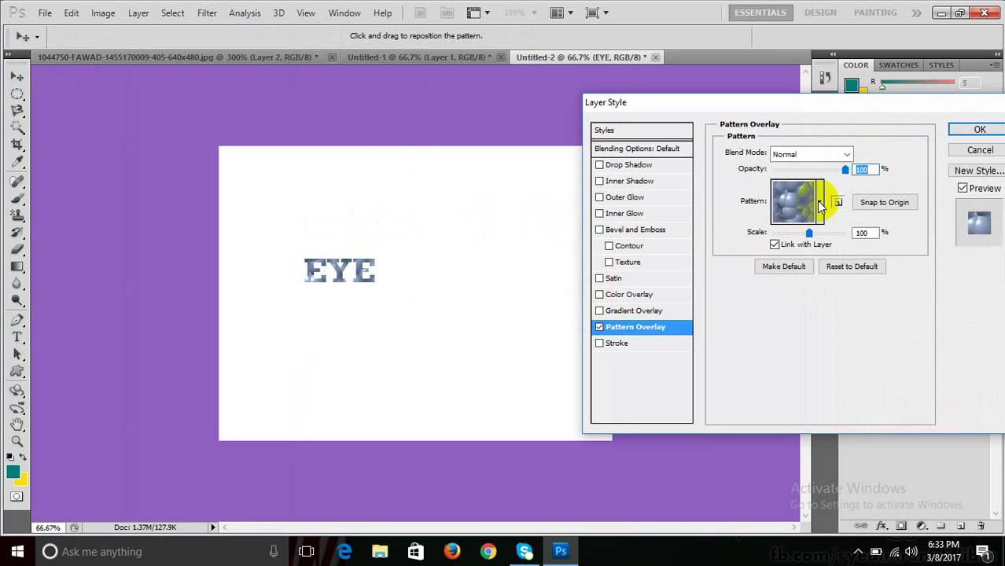
pyautogui.click(819, 202)
pyautogui.click(795, 248)
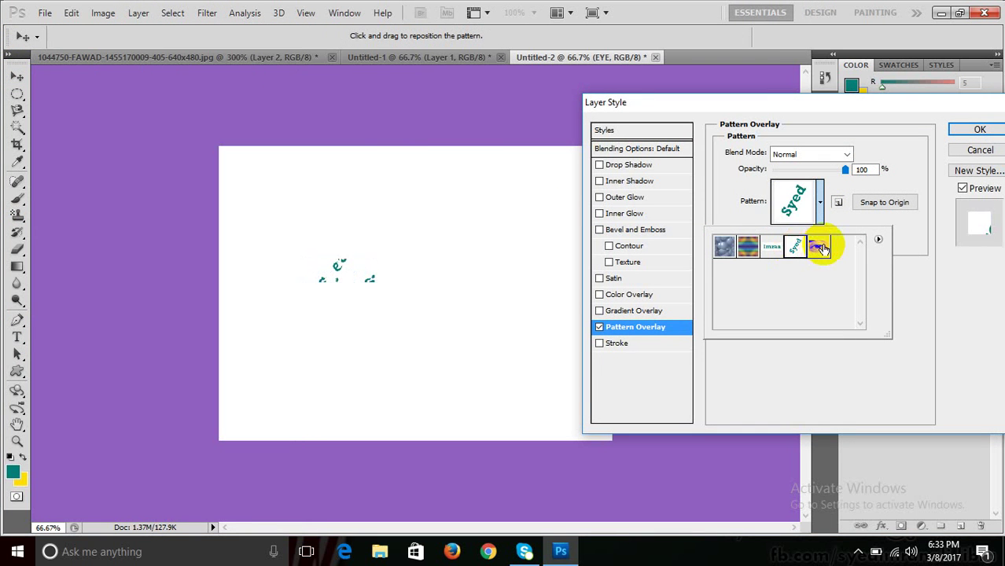
pyautogui.click(819, 247)
pyautogui.click(841, 348)
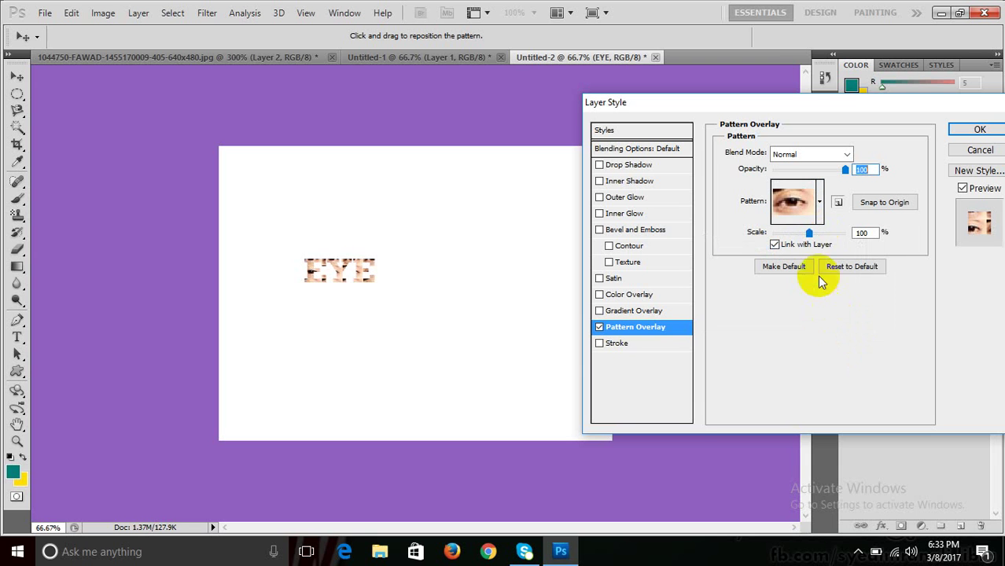
pyautogui.moveTo(808, 234); pyautogui.dragTo(790, 231)
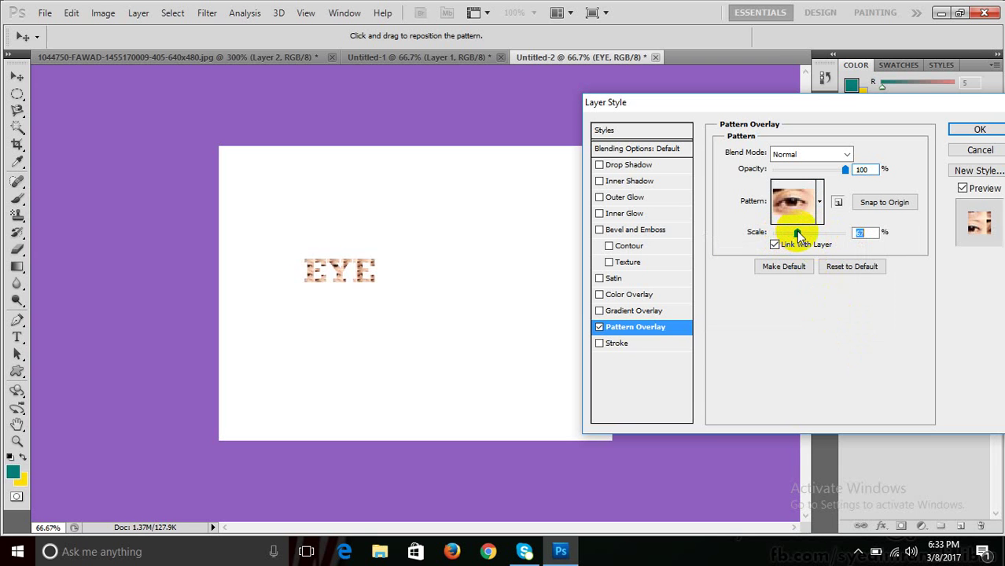
pyautogui.click(979, 129)
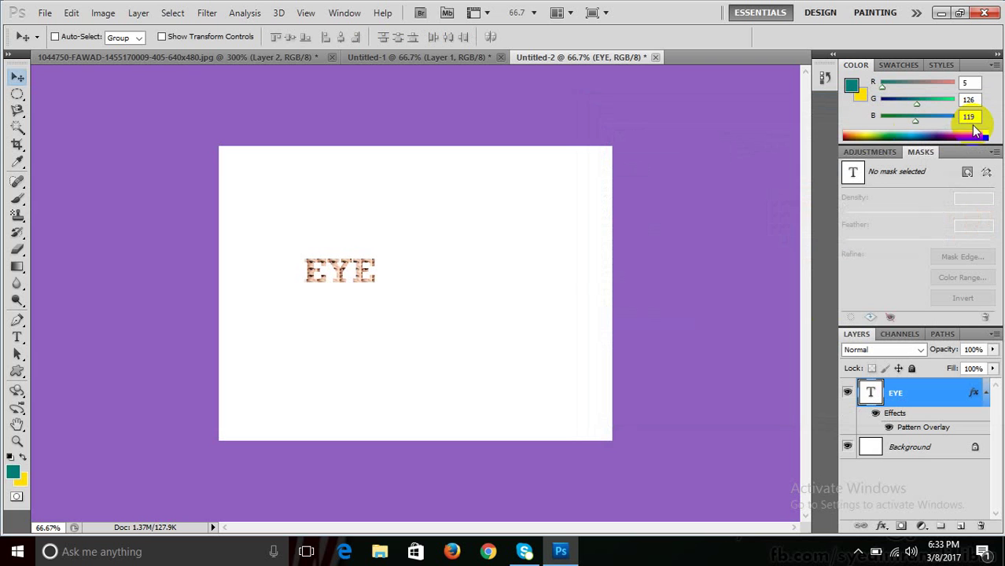
# Select the Brush Tool with the 74 px leaf-shaped brush preset
pyautogui.click(18, 201)
pyautogui.rightClick(17, 201)
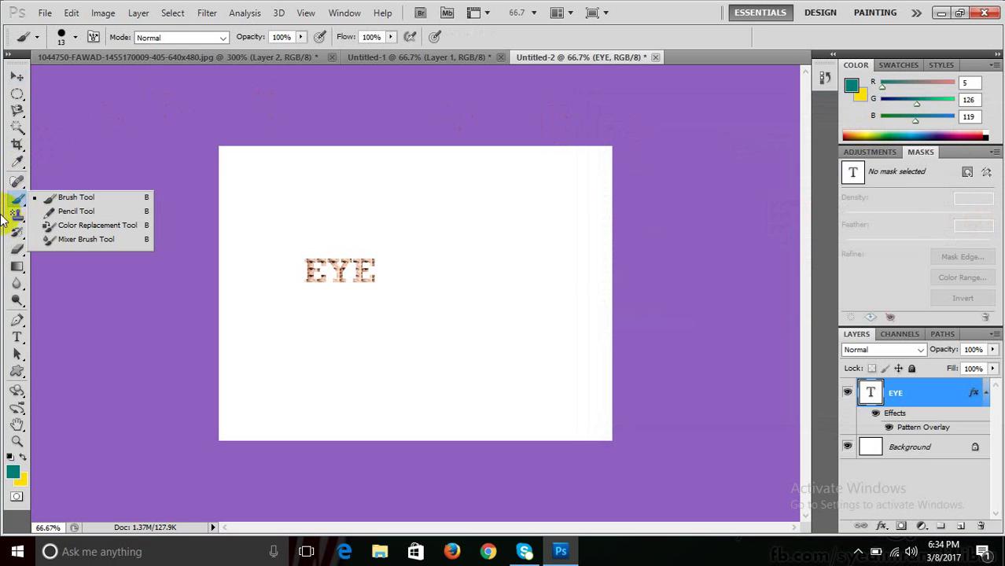
pyautogui.click(68, 196)
pyautogui.click(76, 37)
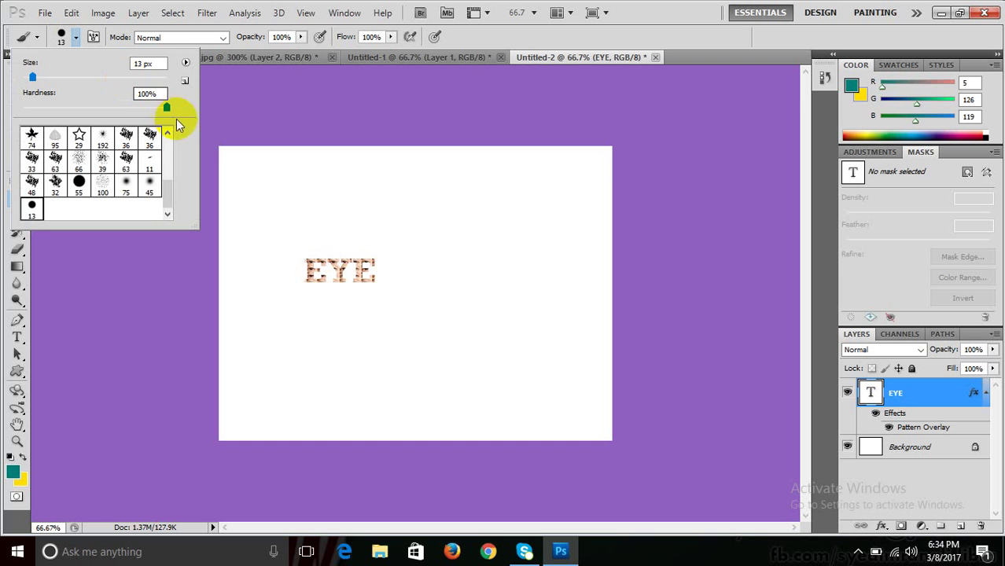
pyautogui.moveTo(168, 187)
pyautogui.mouseDown()
pyautogui.moveTo(167, 146)
pyautogui.moveTo(165, 183)
pyautogui.mouseUp()
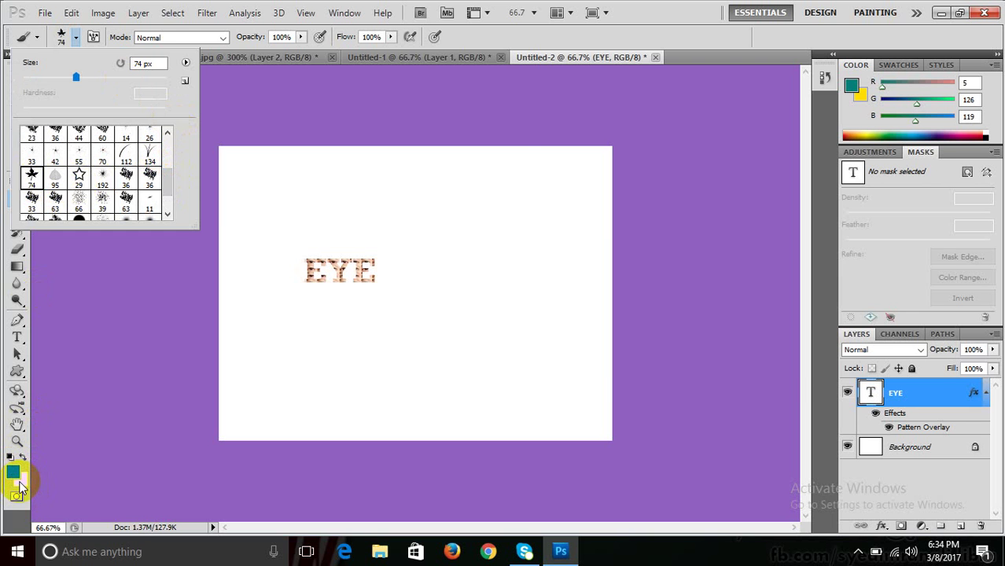
# Set the background colour to bright green #38da00
pyautogui.click(19, 483)
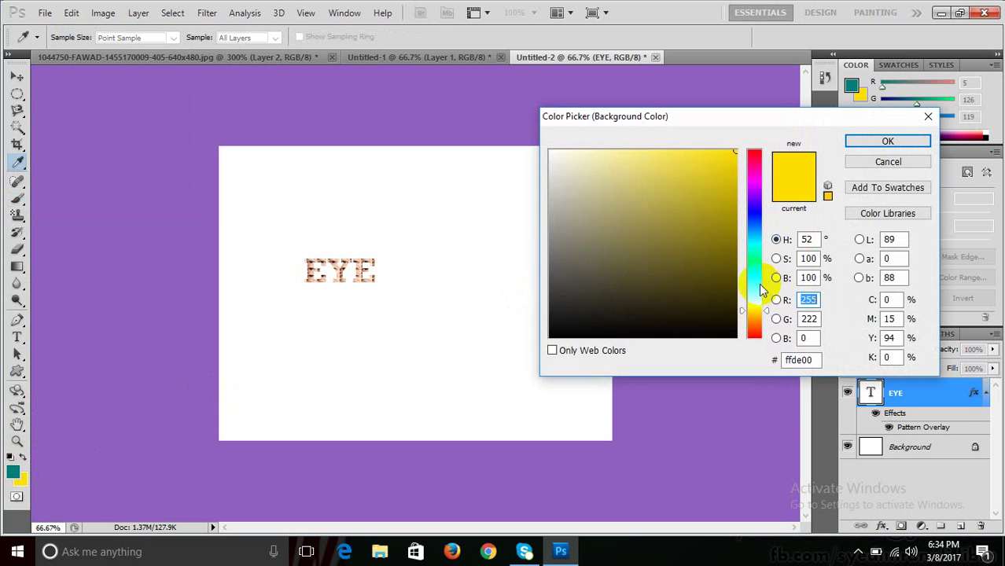
pyautogui.moveTo(760, 291); pyautogui.dragTo(753, 284)
pyautogui.moveTo(718, 174); pyautogui.dragTo(739, 179)
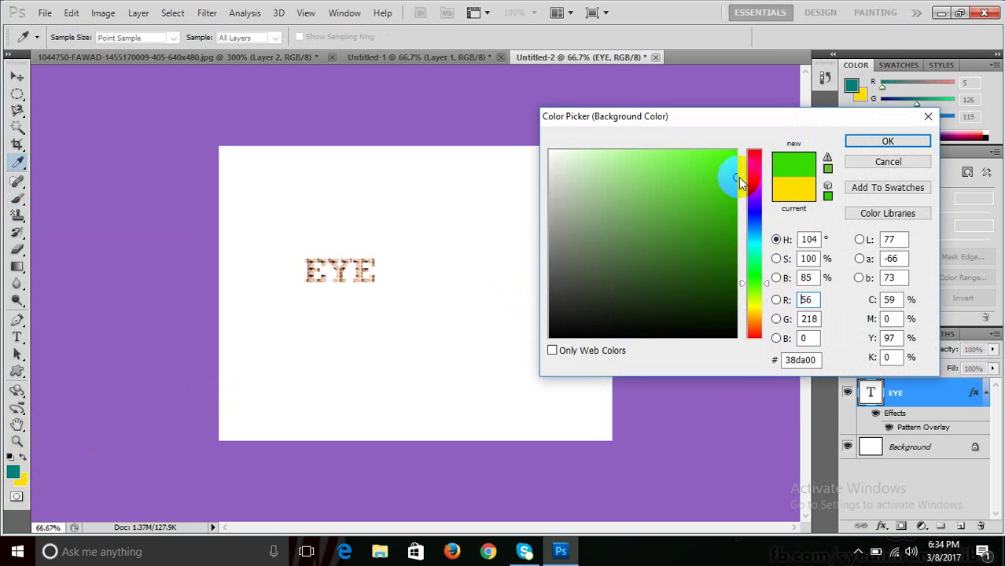
pyautogui.click(858, 142)
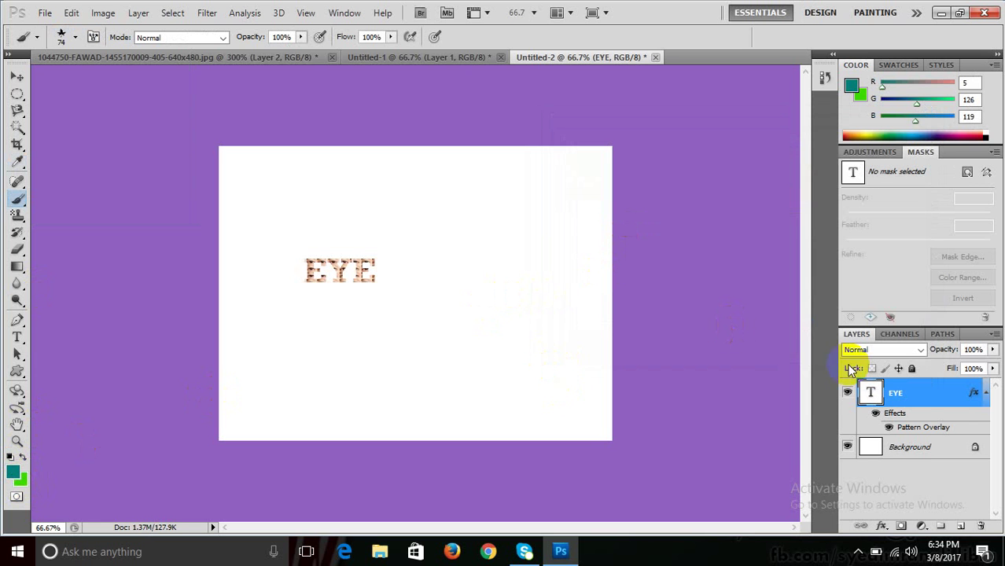
# Add a new layer above EYE, test and undo a leaf stroke, and zoom to 100%
pyautogui.click(960, 526)
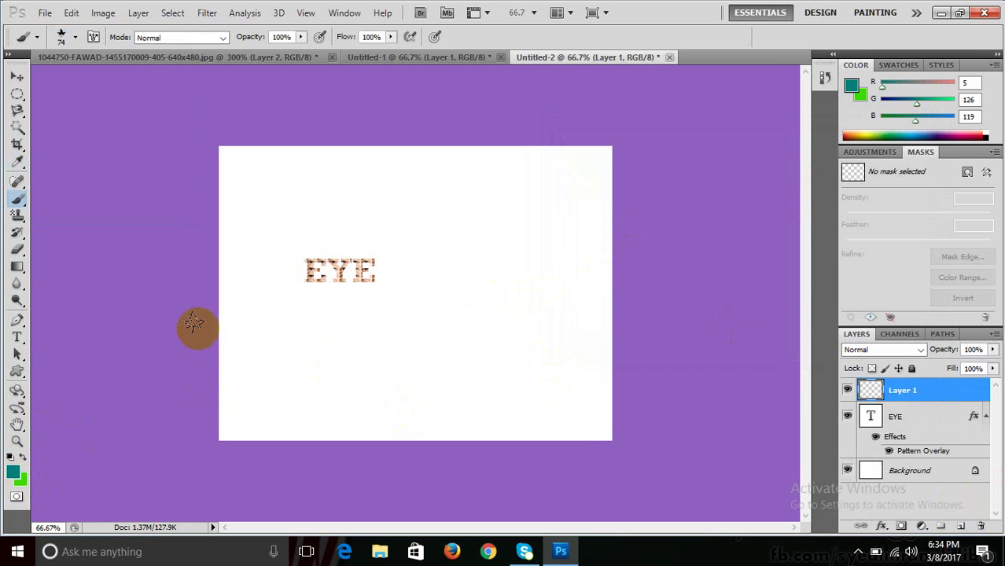
pyautogui.moveTo(366, 220)
pyautogui.mouseDown()
pyautogui.moveTo(431, 224)
pyautogui.moveTo(372, 337)
pyautogui.moveTo(473, 364)
pyautogui.moveTo(500, 362)
pyautogui.moveTo(552, 253)
pyautogui.moveTo(548, 213)
pyautogui.mouseUp()
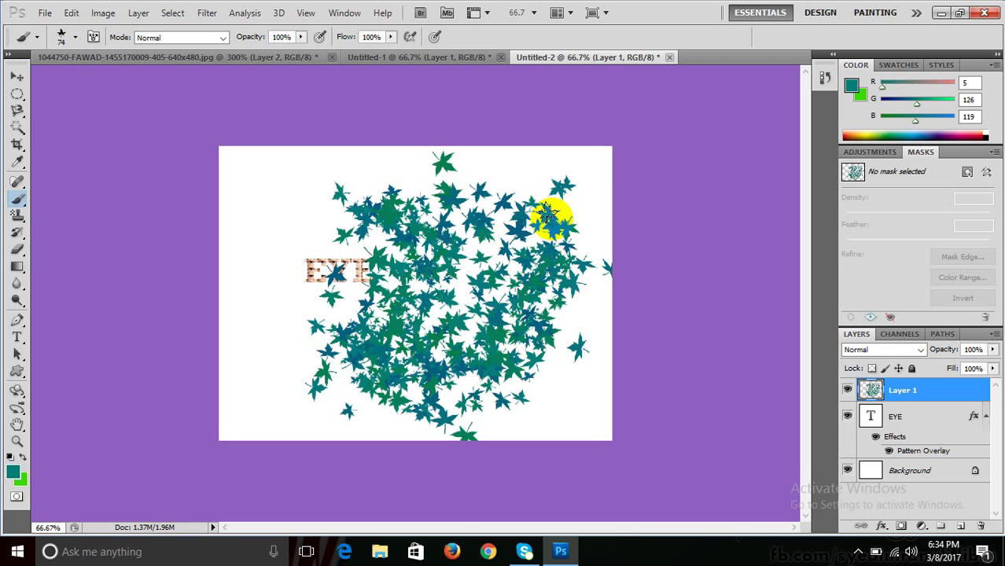
pyautogui.press('z')
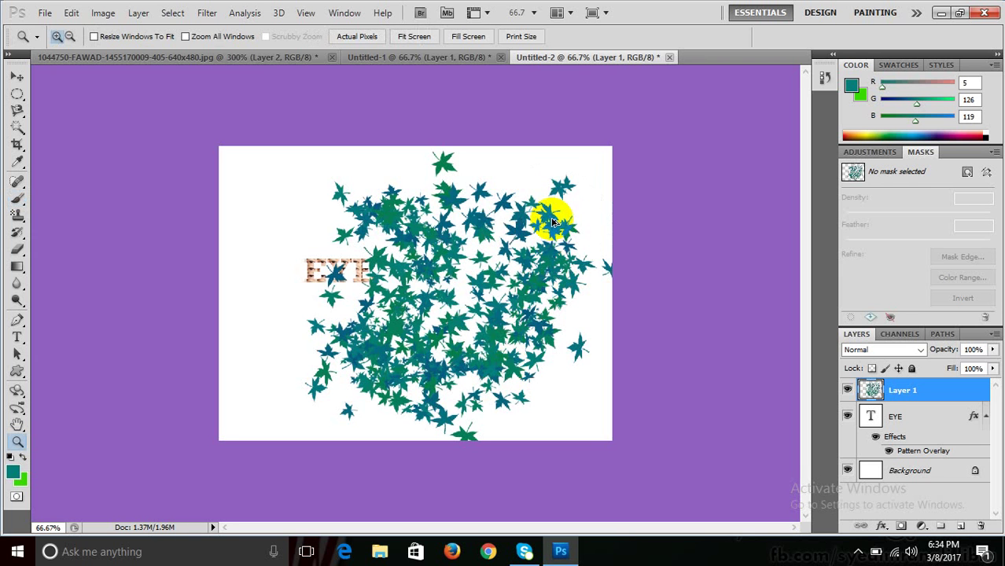
pyautogui.hotkey('ctrl', 'z')
pyautogui.click(206, 287)
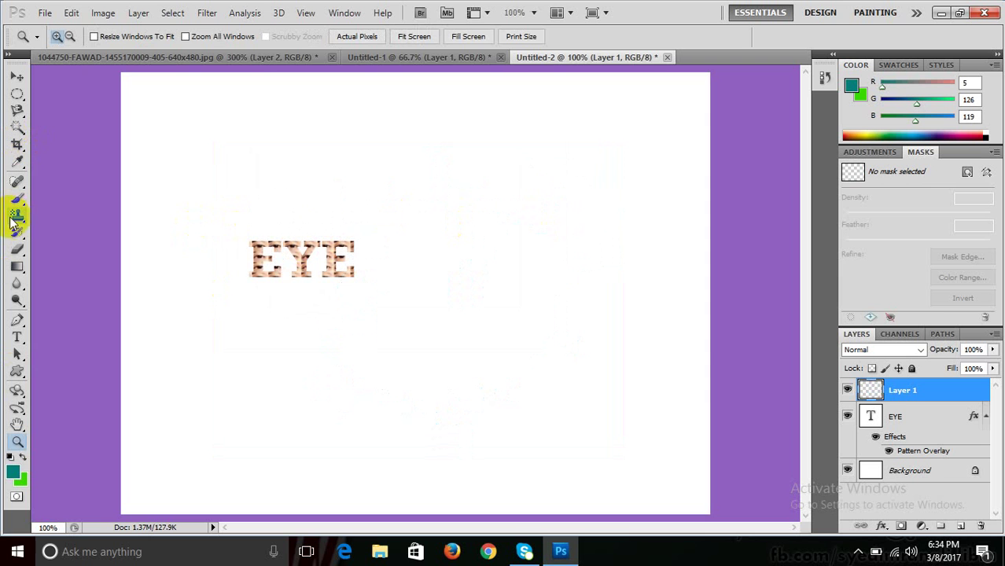
pyautogui.click(17, 201)
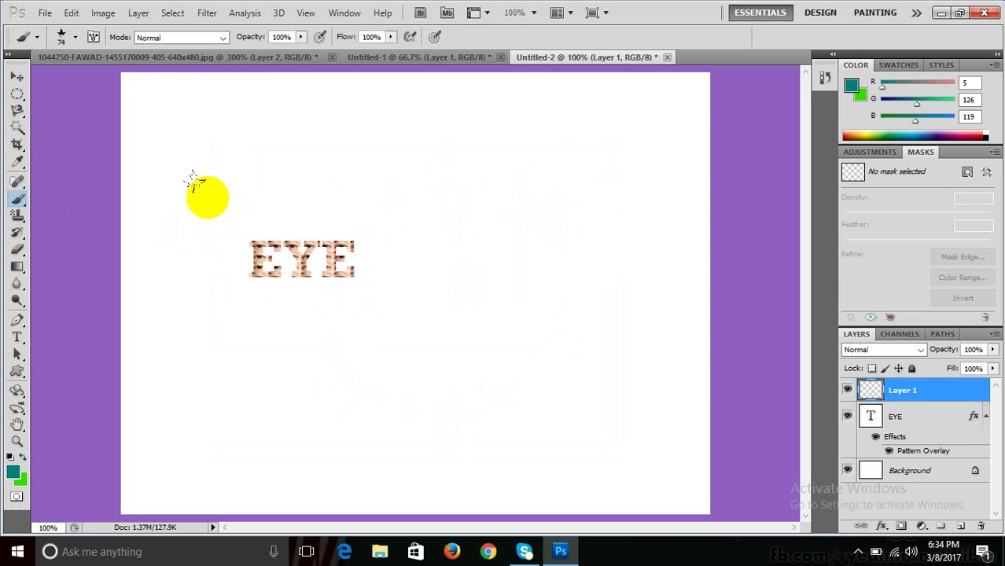
# Scatter teal leaves across the upper left, top, right and lower corners of the canvas
pyautogui.moveTo(194, 182); pyautogui.dragTo(222, 210)
pyautogui.moveTo(476, 295); pyautogui.dragTo(521, 228)
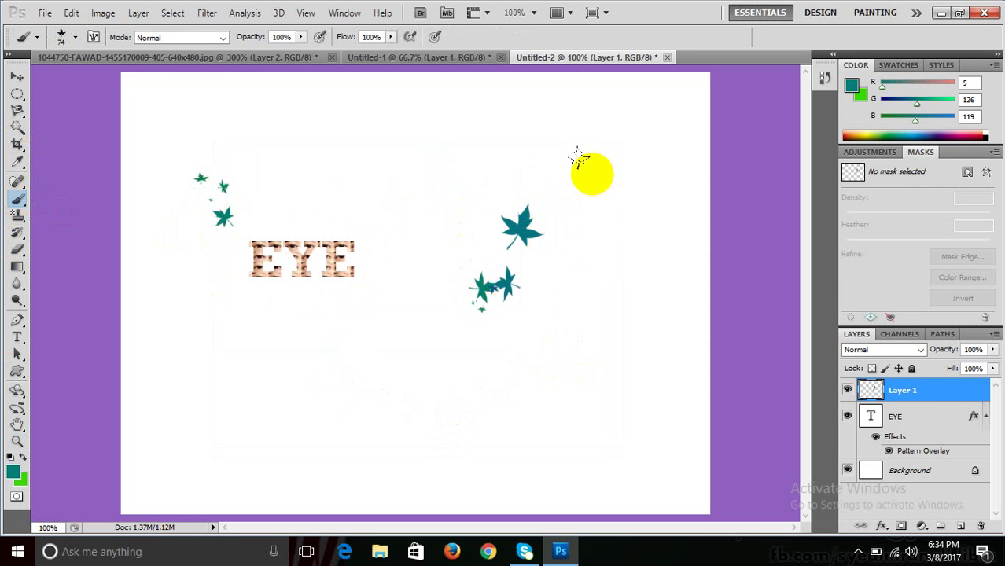
pyautogui.moveTo(578, 157); pyautogui.dragTo(542, 118)
pyautogui.moveTo(332, 157); pyautogui.dragTo(346, 134)
pyautogui.click(334, 388)
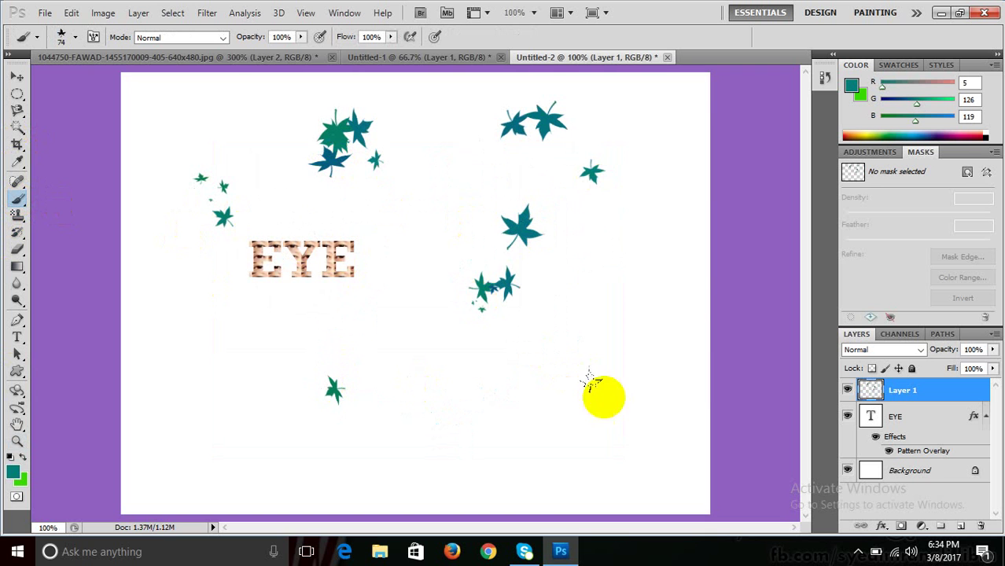
pyautogui.moveTo(673, 385); pyautogui.dragTo(646, 379)
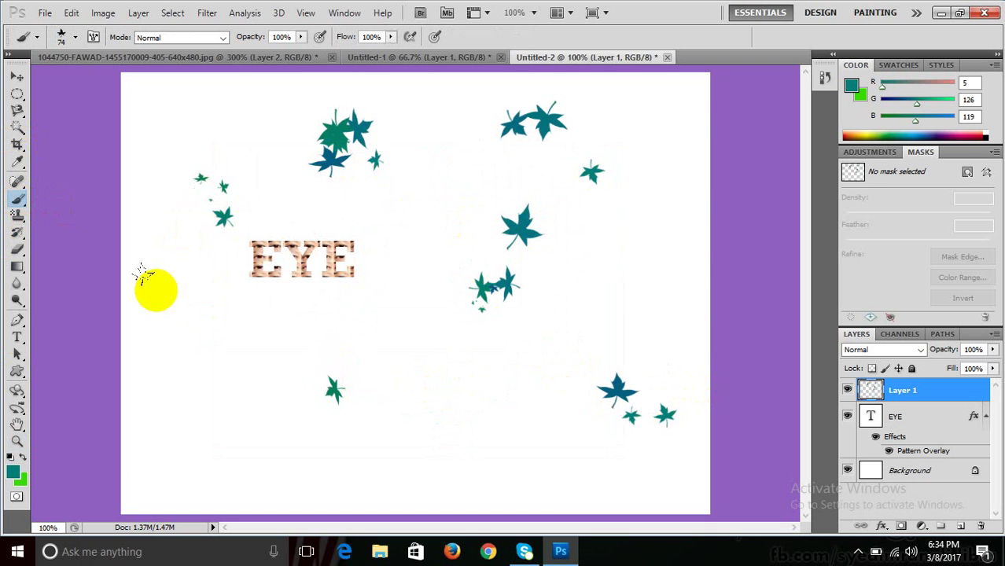
pyautogui.moveTo(141, 272); pyautogui.dragTo(212, 285)
pyautogui.click(206, 455)
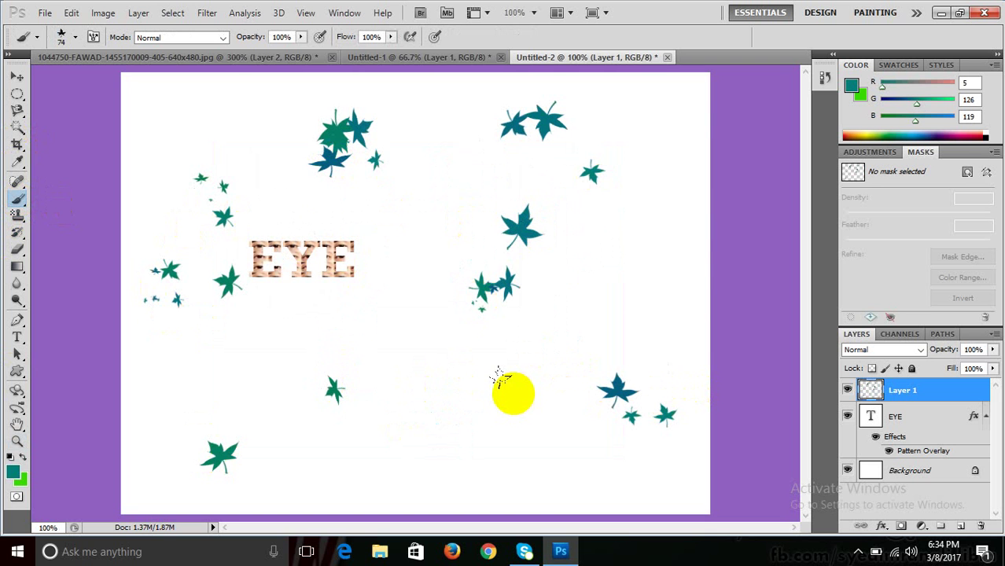
# Paint dense teal leaf clusters around EYE, at bottom centre and upper right
pyautogui.moveTo(499, 377); pyautogui.dragTo(338, 228)
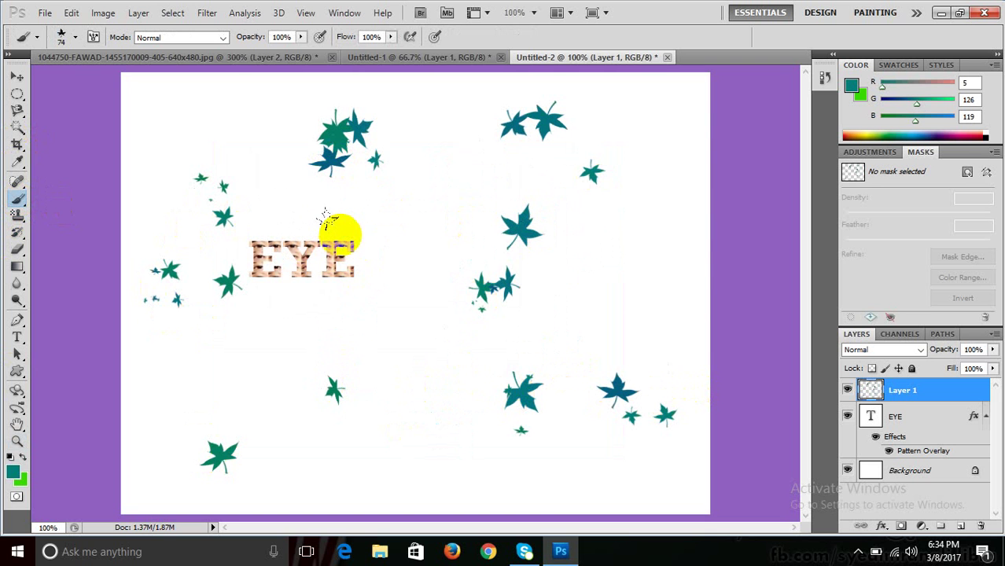
pyautogui.click(651, 228)
pyautogui.click(173, 95)
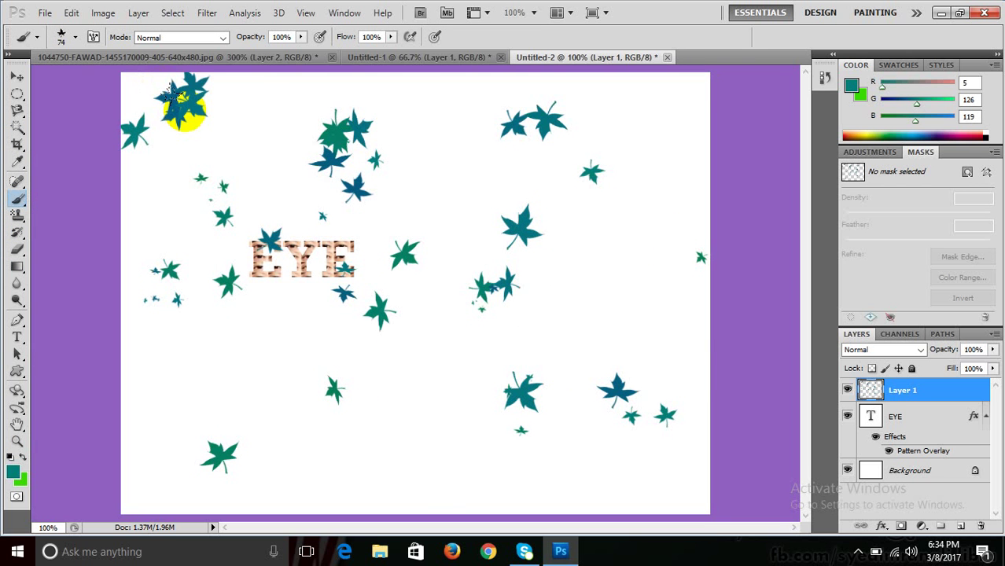
pyautogui.moveTo(390, 279); pyautogui.dragTo(346, 464)
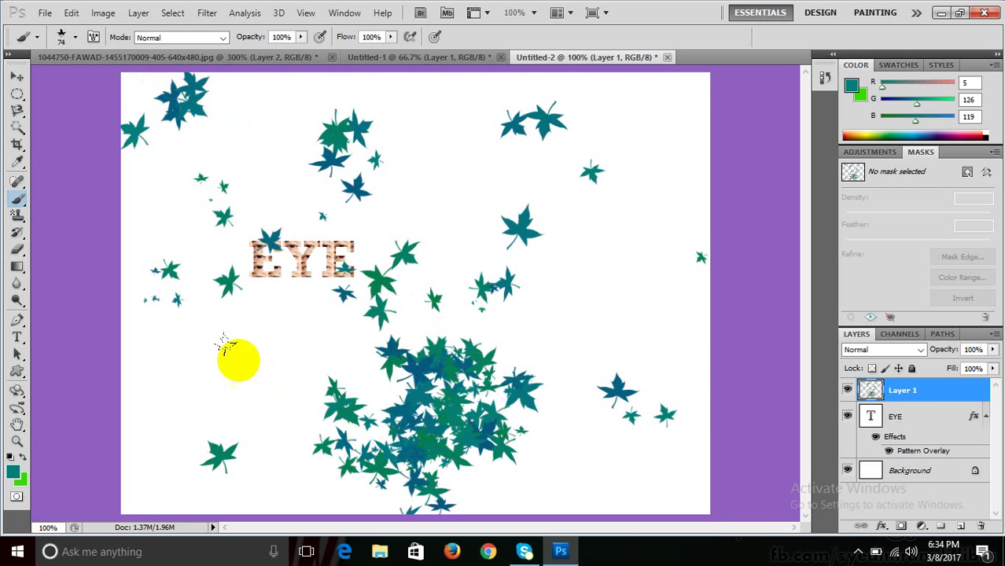
pyautogui.moveTo(224, 346)
pyautogui.mouseDown()
pyautogui.moveTo(213, 314)
pyautogui.moveTo(415, 197)
pyautogui.moveTo(472, 189)
pyautogui.mouseUp()
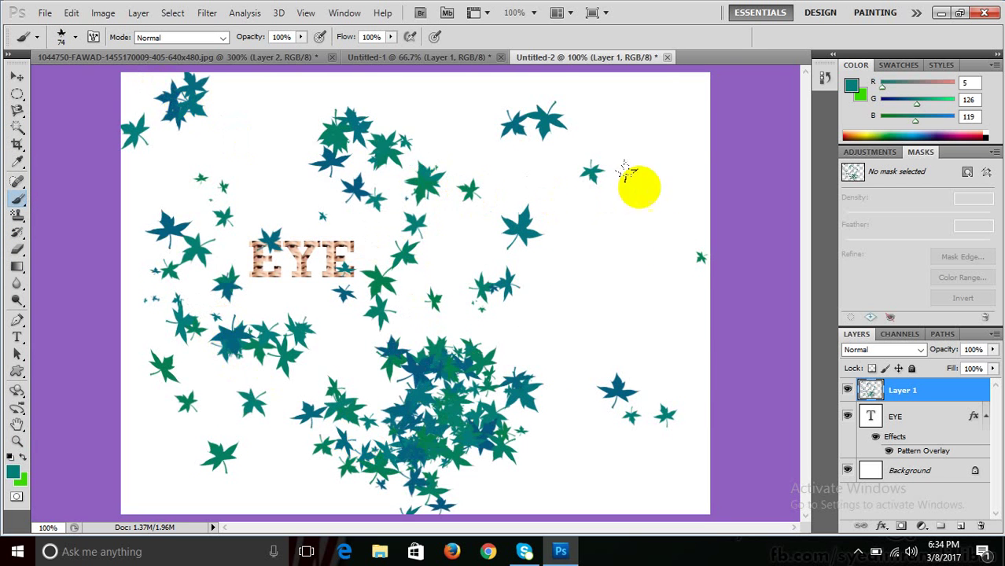
pyautogui.moveTo(625, 173)
pyautogui.mouseDown()
pyautogui.moveTo(616, 285)
pyautogui.moveTo(605, 275)
pyautogui.mouseUp()
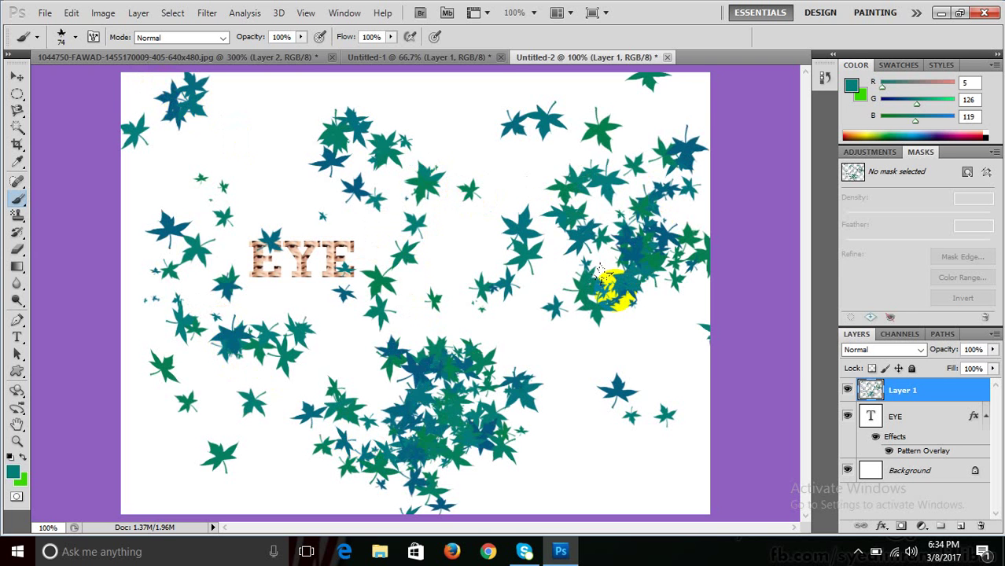
# Set the foreground colour to olive #7e6b05, trying a leaf stroke and undoing it
pyautogui.click(15, 472)
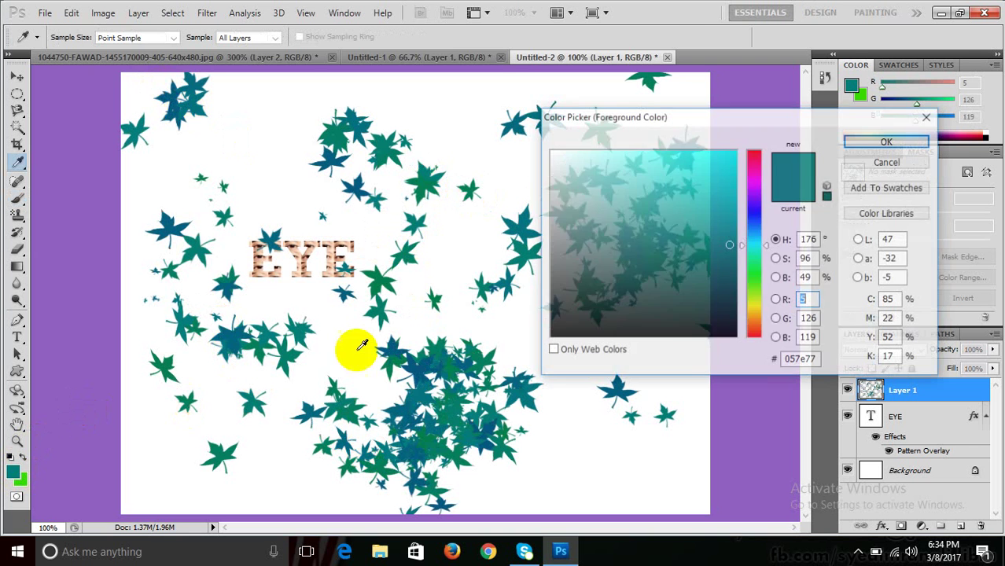
pyautogui.click(753, 313)
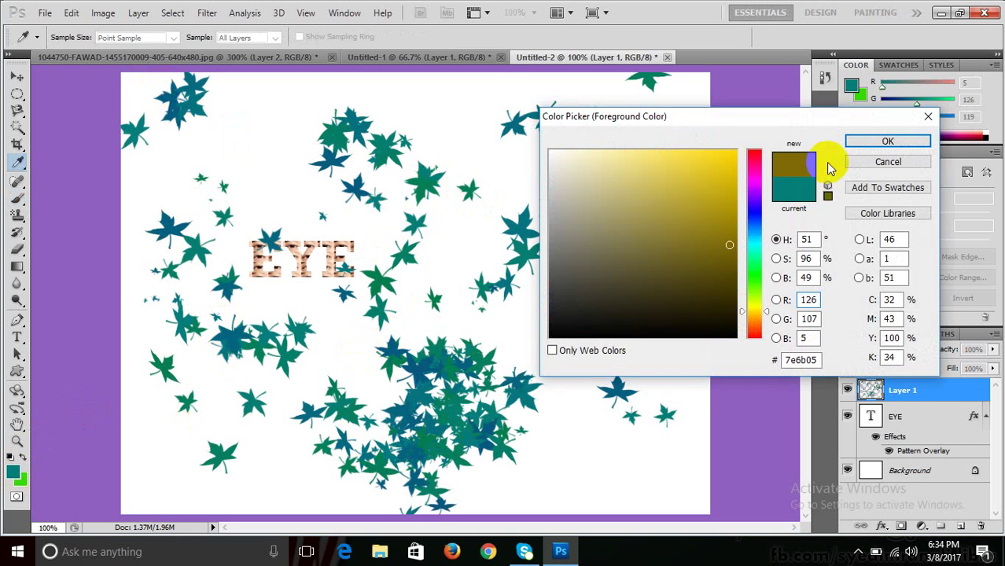
pyautogui.click(863, 146)
pyautogui.moveTo(550, 302)
pyautogui.mouseDown()
pyautogui.moveTo(410, 315)
pyautogui.moveTo(385, 303)
pyautogui.moveTo(471, 265)
pyautogui.mouseUp()
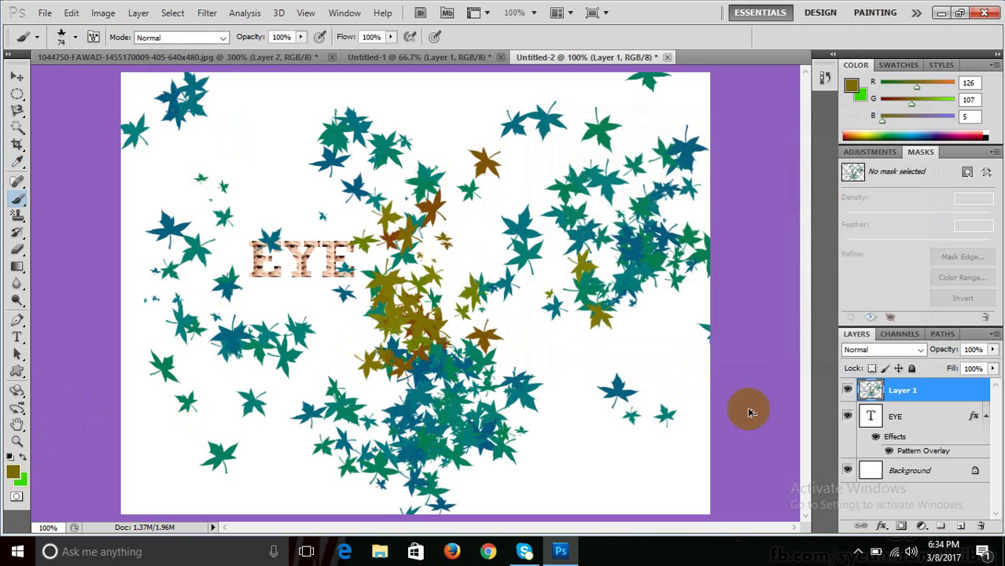
pyautogui.hotkey('ctrl', 'alt', 'z')
pyautogui.hotkey('ctrl', 'alt', 'z')
pyautogui.hotkey('ctrl', 'alt', 'z')
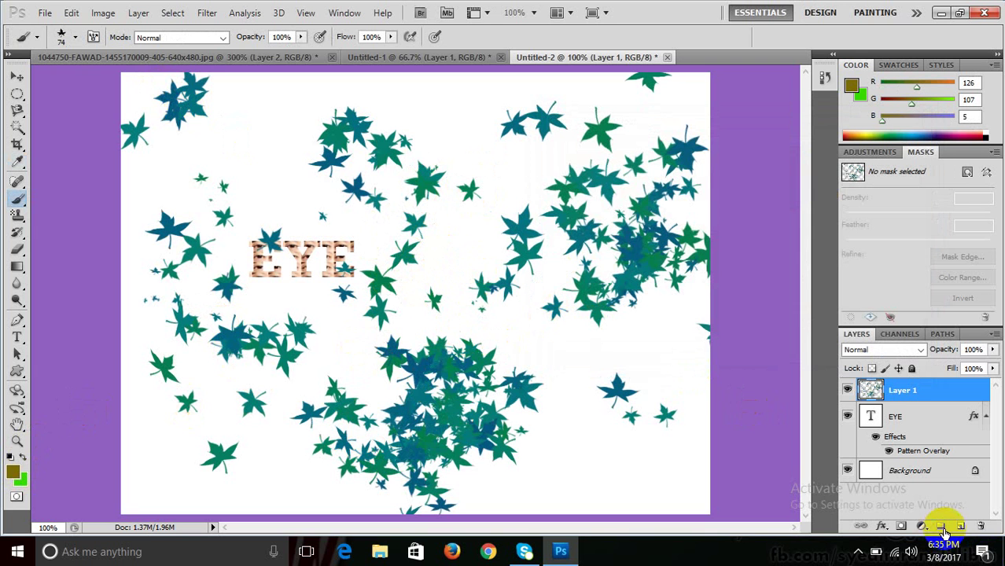
# Create Layer 2 and scatter olive-brown leaves over the EYE text
pyautogui.click(960, 526)
pyautogui.click(538, 342)
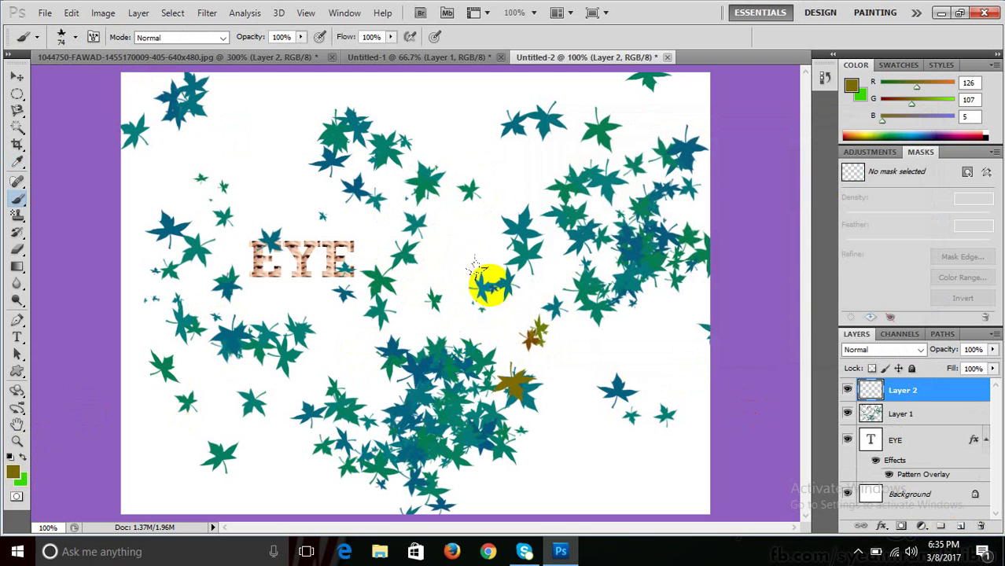
pyautogui.moveTo(475, 266)
pyautogui.mouseDown()
pyautogui.moveTo(446, 257)
pyautogui.moveTo(334, 159)
pyautogui.moveTo(226, 257)
pyautogui.moveTo(323, 327)
pyautogui.mouseUp()
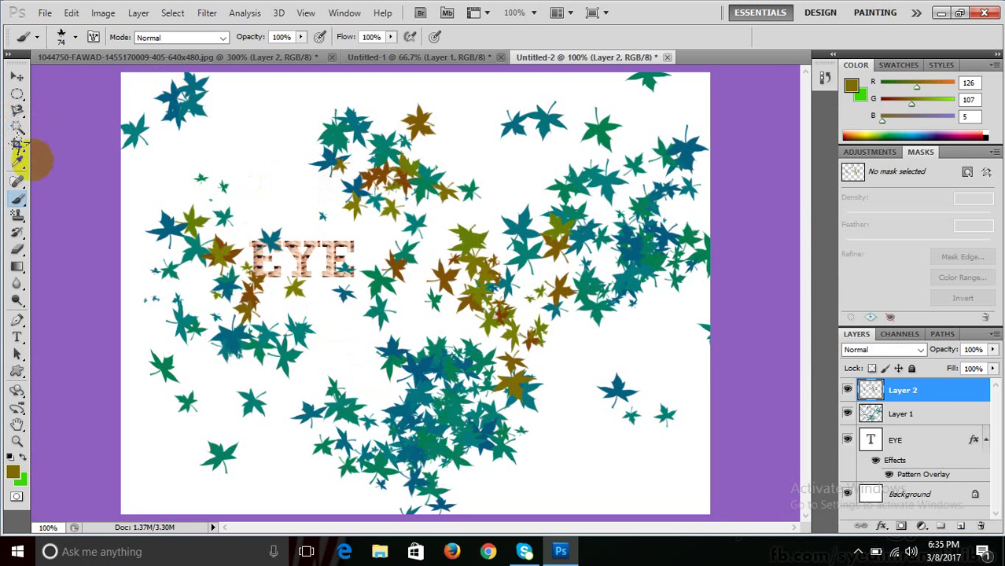
# Stamp large olive bursts with the 192 px spiky brush at the top, sides and bottom
pyautogui.click(77, 39)
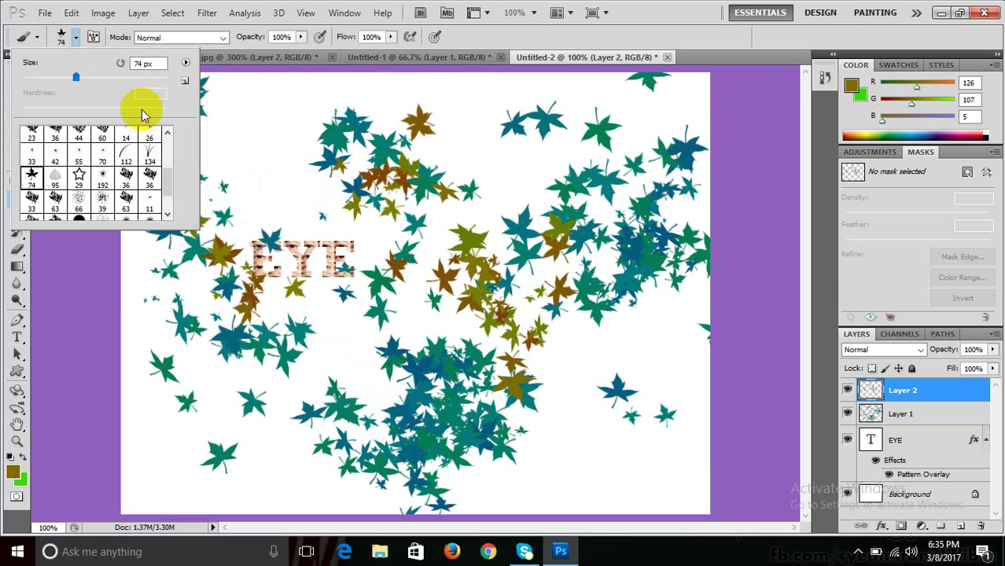
pyautogui.click(102, 180)
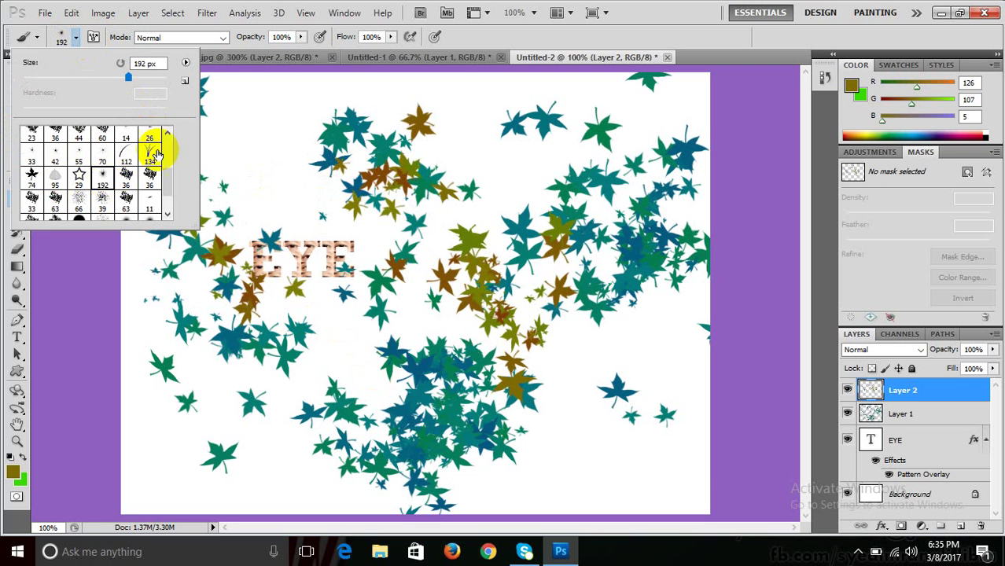
pyautogui.click(495, 279)
pyautogui.click(512, 176)
pyautogui.click(437, 151)
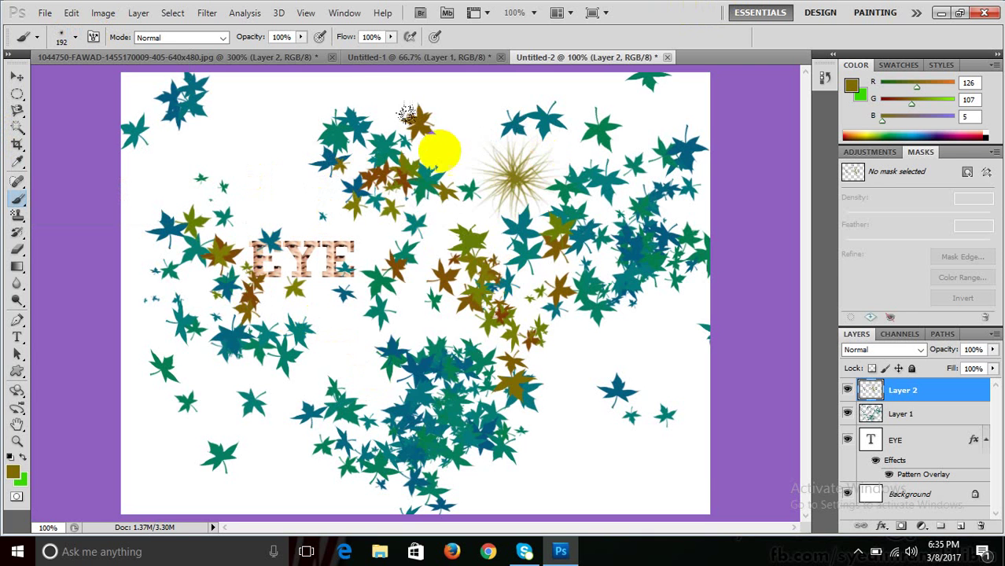
pyautogui.click(325, 155)
pyautogui.moveTo(291, 141); pyautogui.dragTo(417, 126)
pyautogui.click(291, 311)
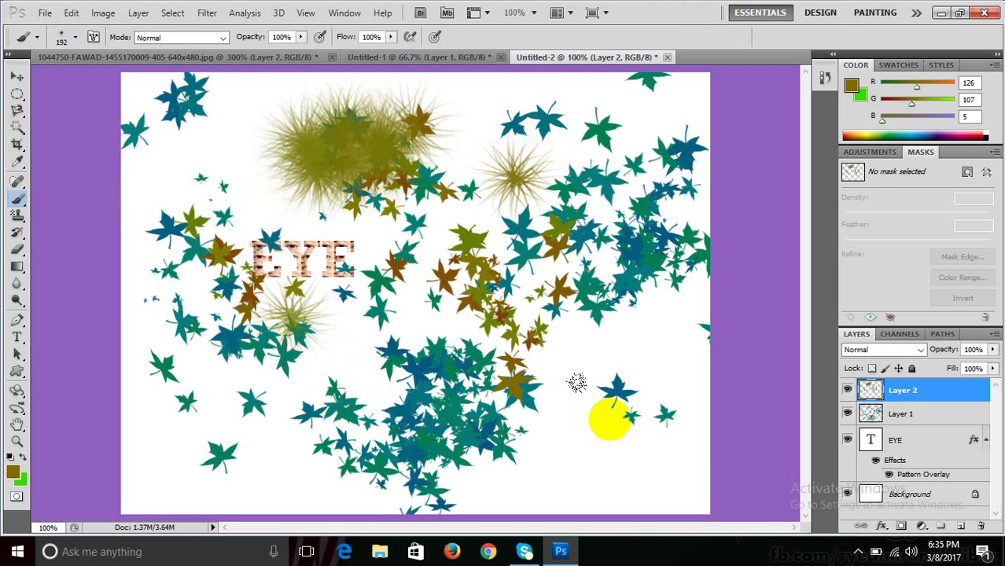
pyautogui.click(609, 425)
pyautogui.click(613, 330)
pyautogui.click(266, 444)
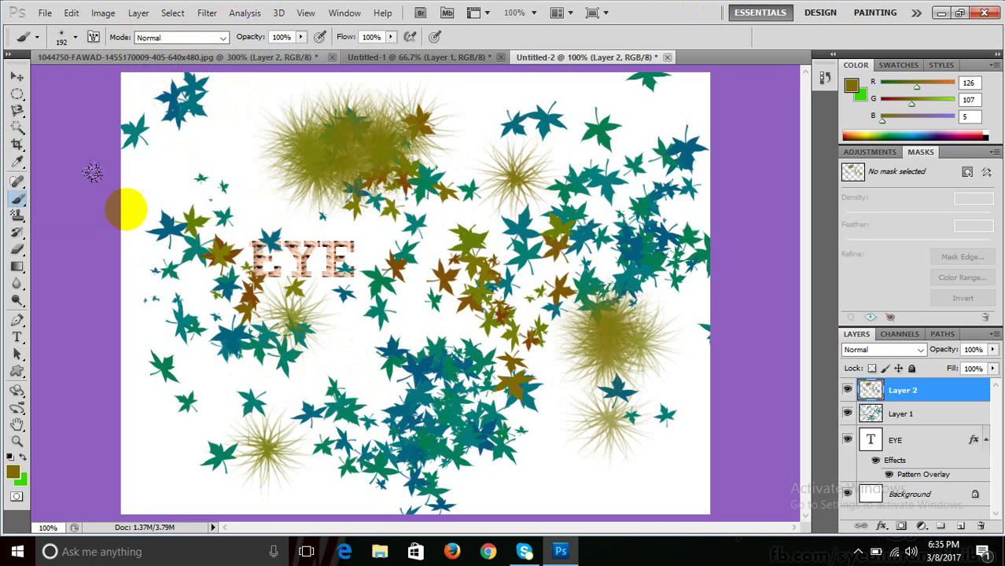
# Paint trails of olive outline stars with the 29 px star brush across the design
pyautogui.click(76, 38)
pyautogui.click(78, 175)
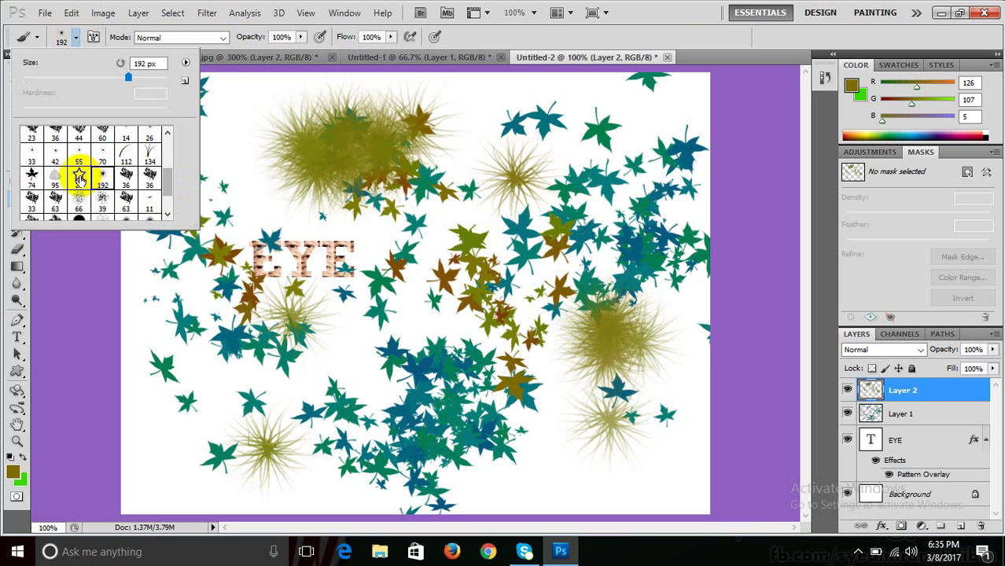
pyautogui.click(579, 460)
pyautogui.moveTo(585, 470); pyautogui.dragTo(562, 444)
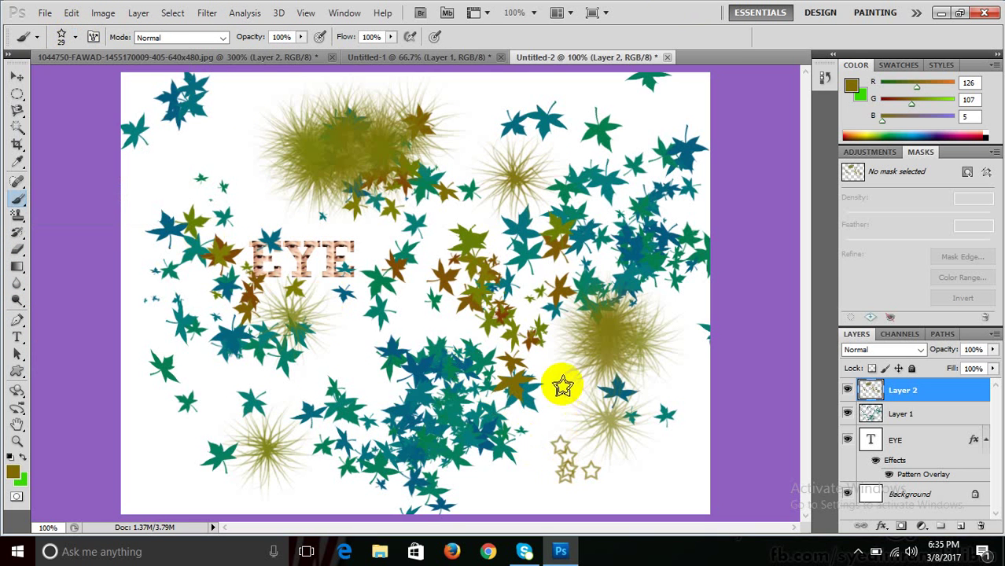
pyautogui.moveTo(560, 386); pyautogui.dragTo(491, 330)
pyautogui.moveTo(334, 324); pyautogui.dragTo(306, 253)
pyautogui.moveTo(468, 148); pyautogui.dragTo(485, 119)
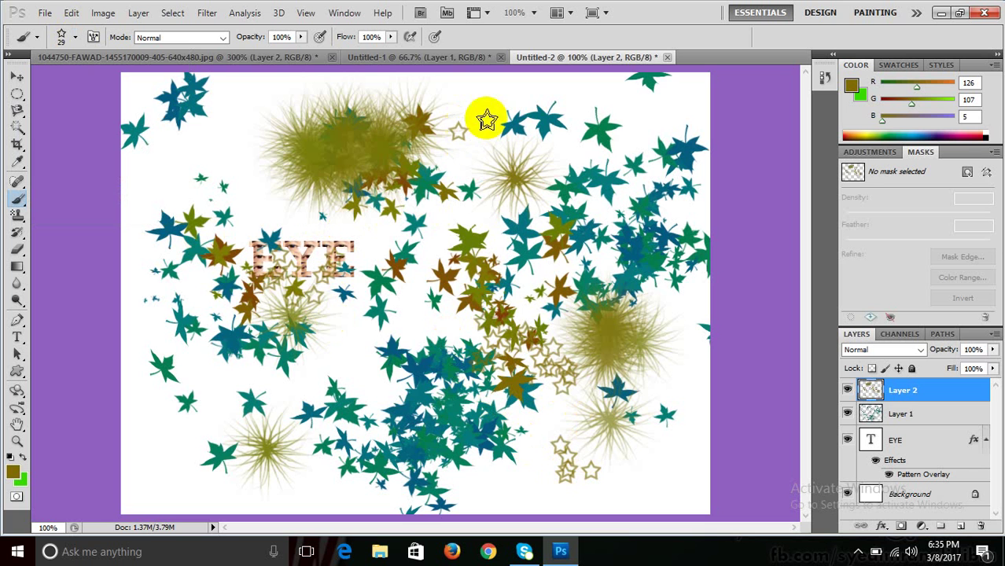
pyautogui.moveTo(294, 118)
pyautogui.mouseDown()
pyautogui.moveTo(231, 141)
pyautogui.moveTo(157, 144)
pyautogui.moveTo(161, 236)
pyautogui.mouseUp()
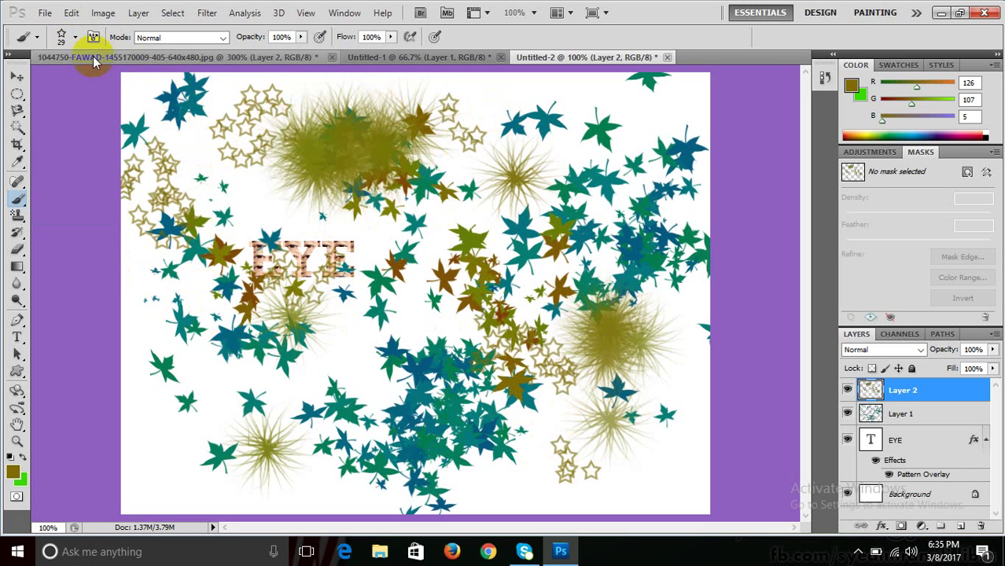
# Choose the 24 px brush from the Brush Preset picker
pyautogui.click(75, 37)
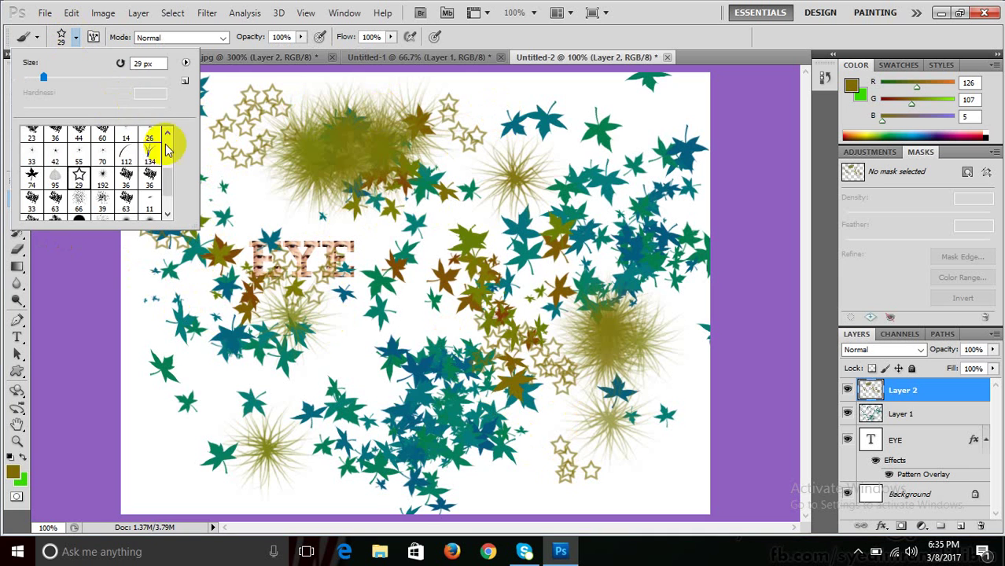
pyautogui.moveTo(167, 195)
pyautogui.mouseDown()
pyautogui.moveTo(172, 220)
pyautogui.moveTo(167, 165)
pyautogui.mouseUp()
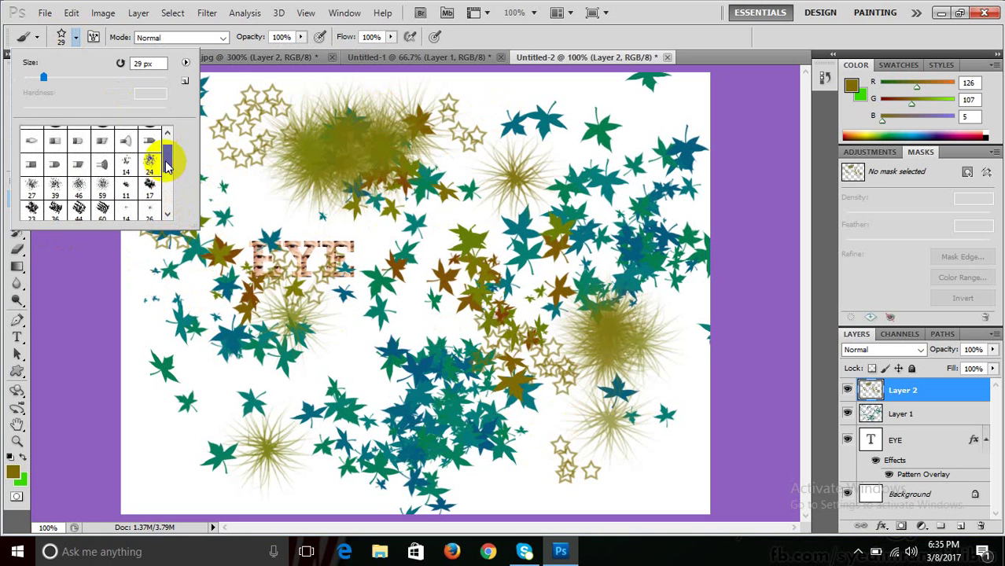
pyautogui.click(149, 164)
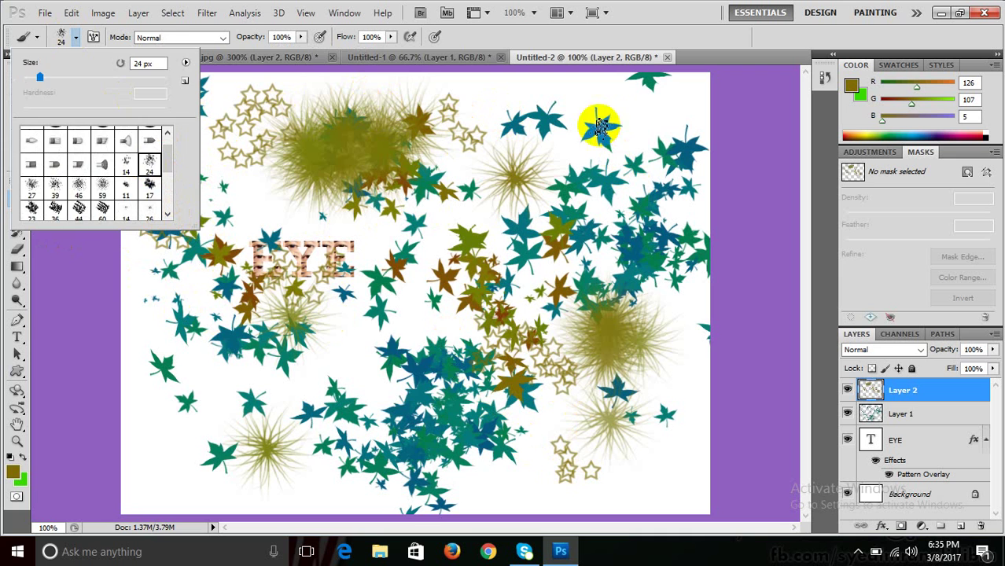
# Paint thick olive streaks near the top right, centre, lower left and bottom edge
pyautogui.moveTo(598, 123); pyautogui.dragTo(662, 127)
pyautogui.click(667, 409)
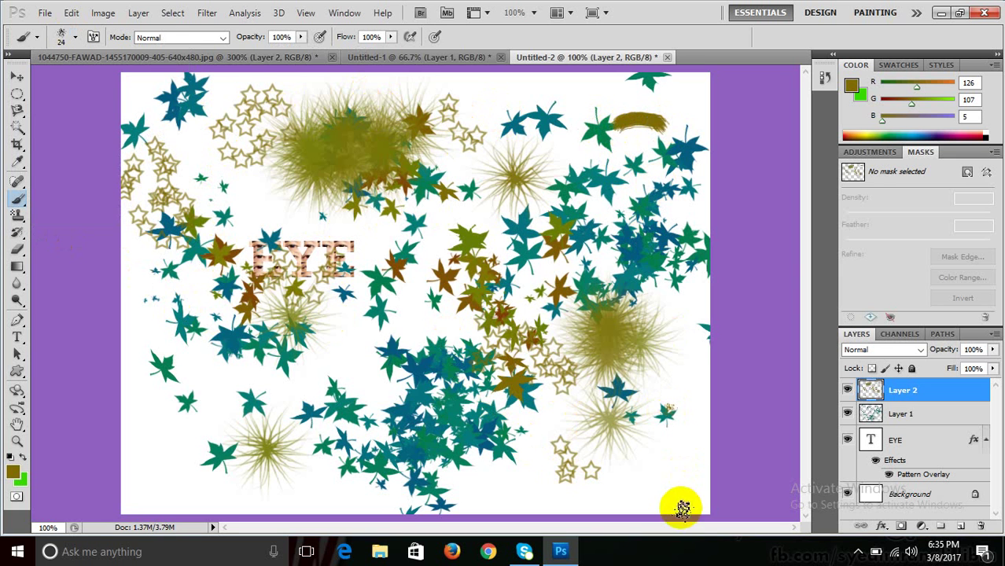
pyautogui.moveTo(688, 506); pyautogui.dragTo(631, 506)
pyautogui.moveTo(616, 434); pyautogui.dragTo(613, 400)
pyautogui.moveTo(548, 371); pyautogui.dragTo(512, 390)
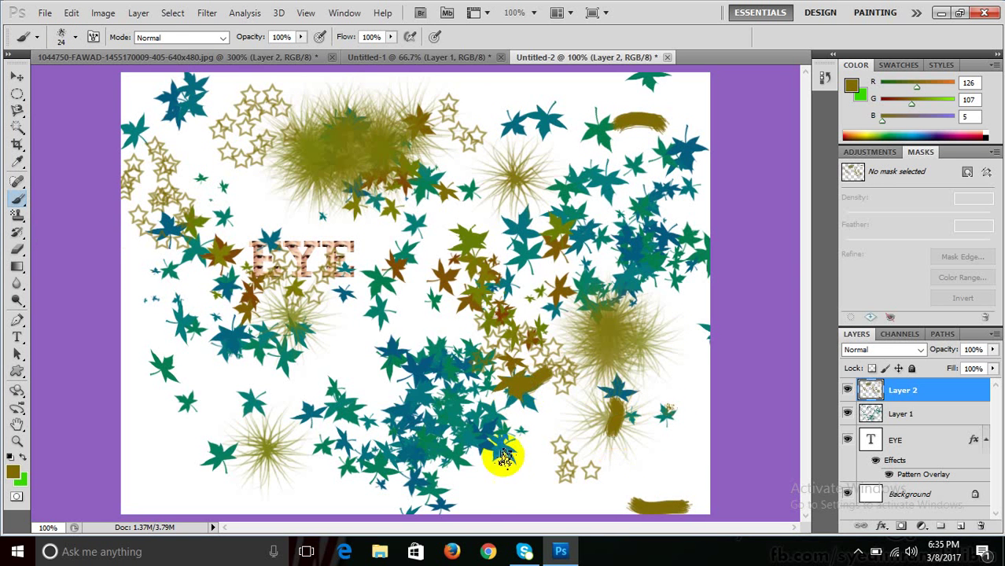
pyautogui.moveTo(503, 455); pyautogui.dragTo(458, 511)
pyautogui.moveTo(364, 409); pyautogui.dragTo(296, 377)
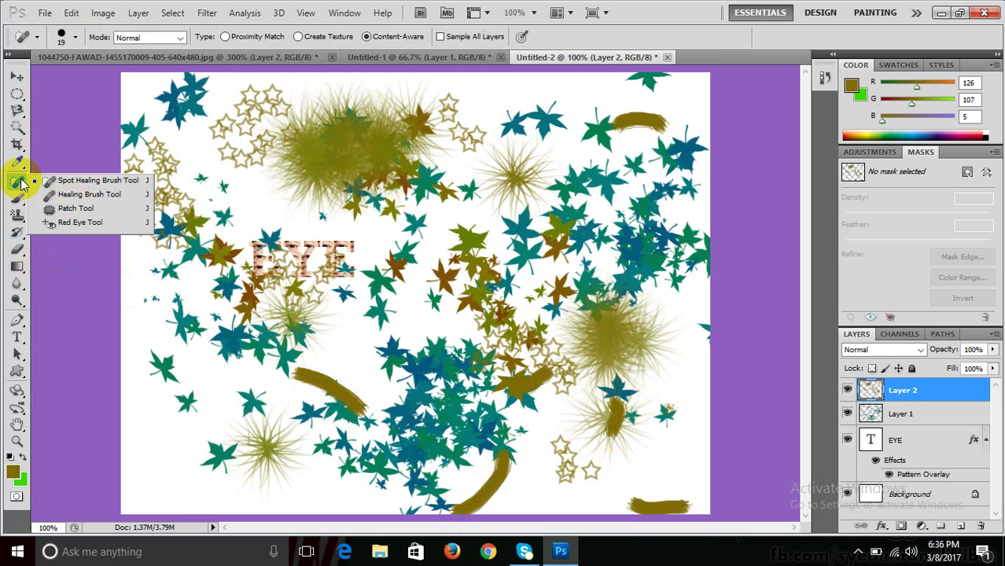
# Select the Dodge Tool and switch to the 1044750-FAWAD portrait document
pyautogui.click(21, 182)
pyautogui.click(21, 182)
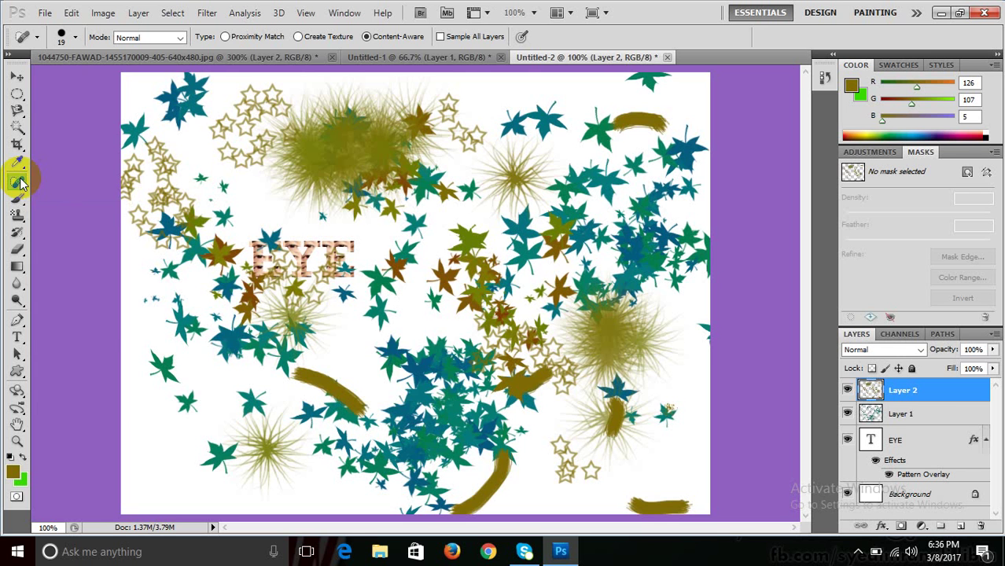
pyautogui.click(17, 305)
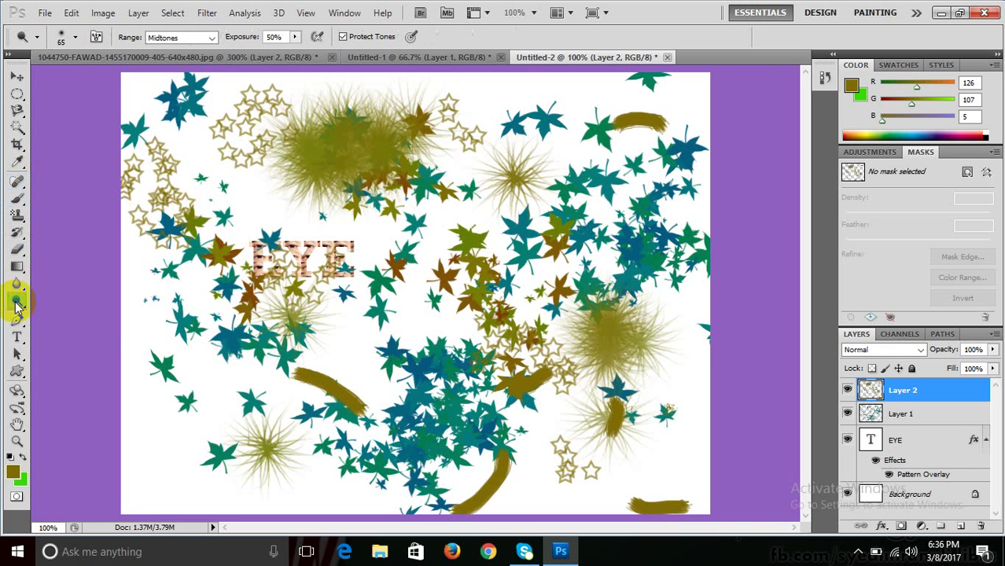
pyautogui.rightClick(17, 302)
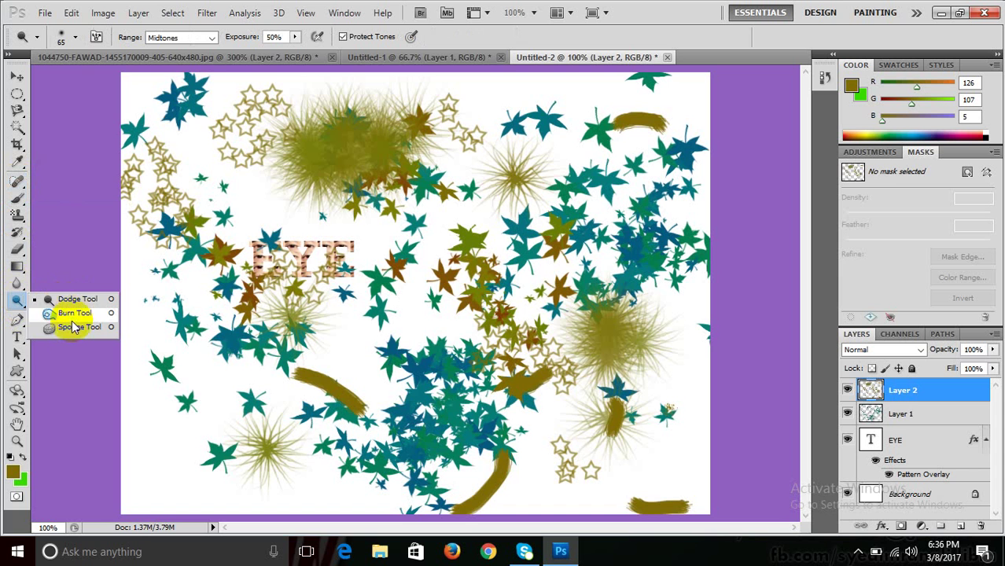
pyautogui.click(79, 300)
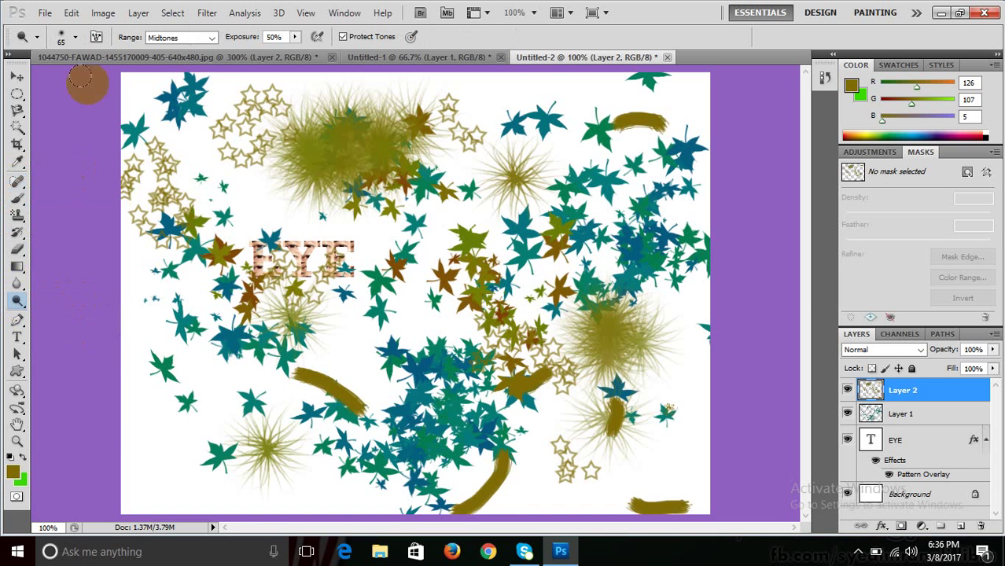
pyautogui.click(105, 58)
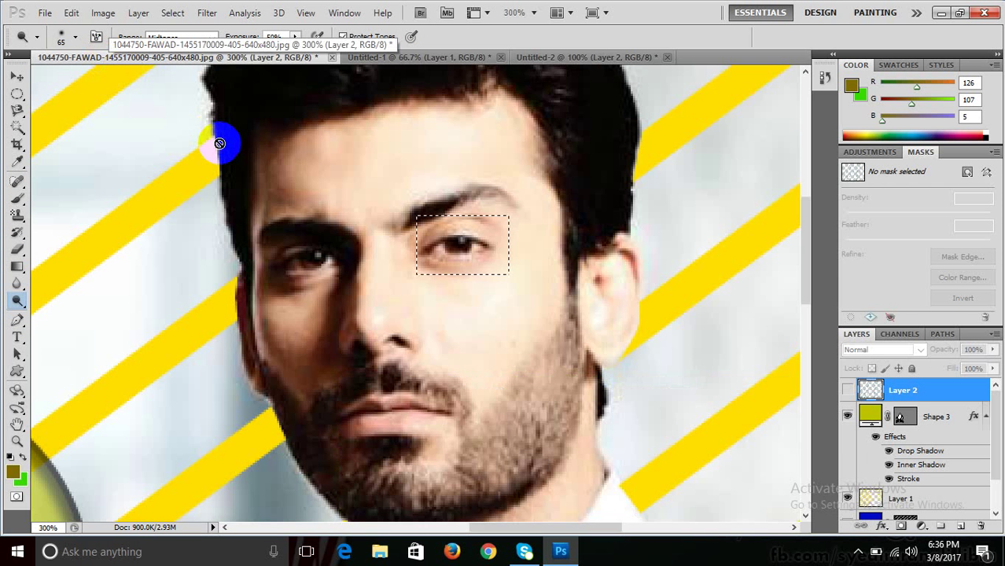
# Deselect, fit the photo on screen, select the Background layer and dodge the man's hair
pyautogui.hotkey('ctrl', 'd')
pyautogui.hotkey('ctrl', 'alt', '0')
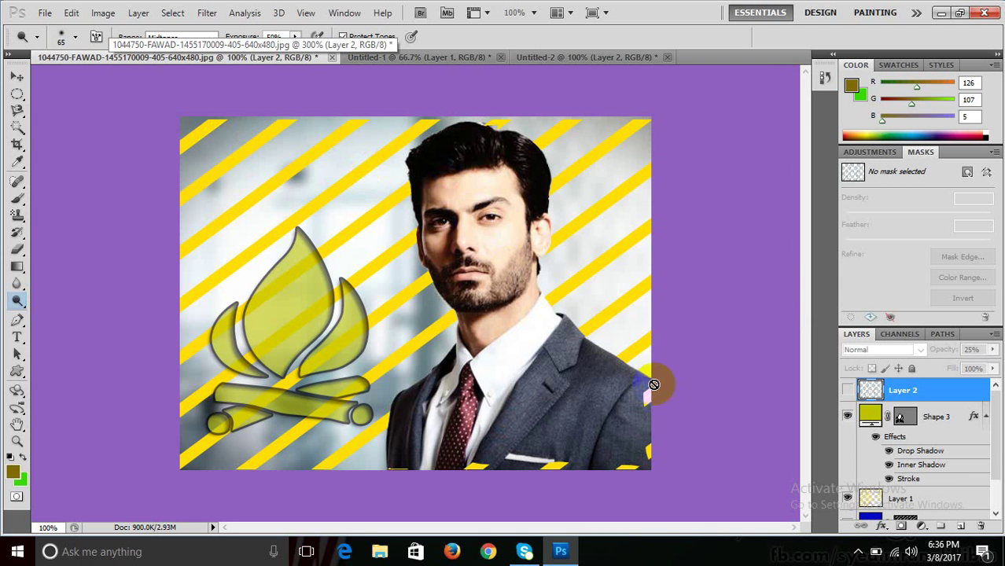
pyautogui.scroll(-2, 997, 432)
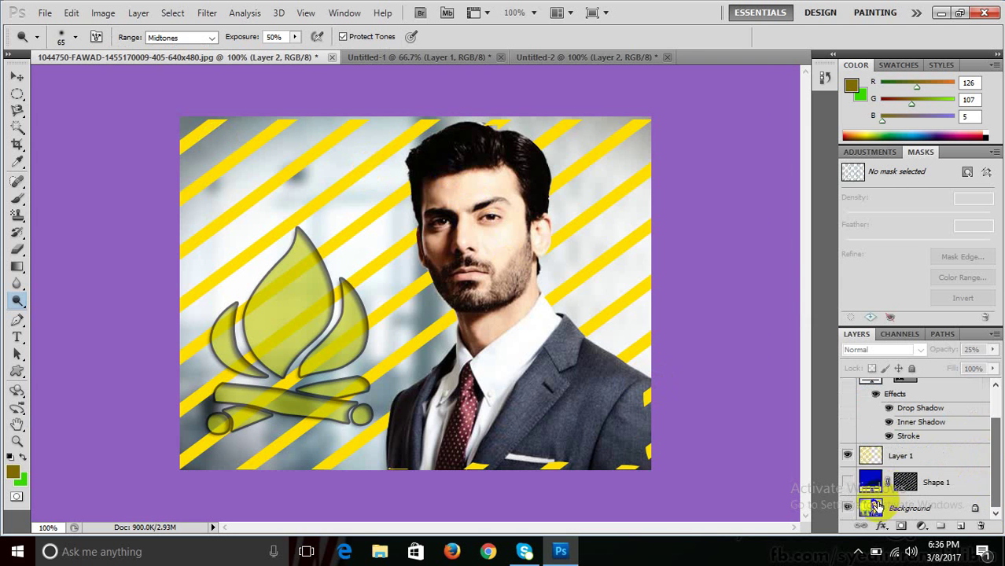
pyautogui.click(910, 507)
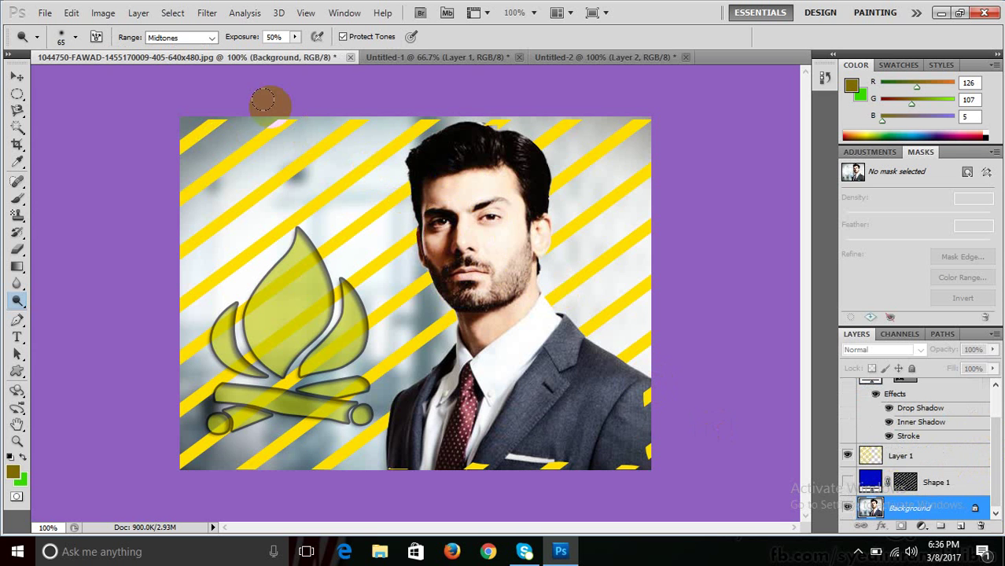
pyautogui.click(465, 144)
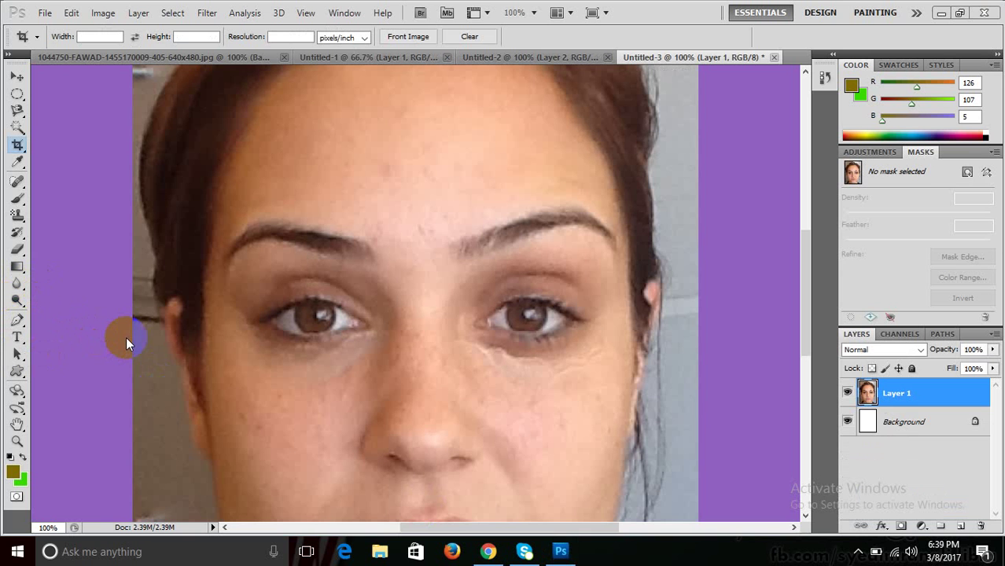
# Pick the Dodge Tool at Midtones, 50% exposure, and lighten the woman's forehead
pyautogui.click(13, 304)
pyautogui.click(63, 294)
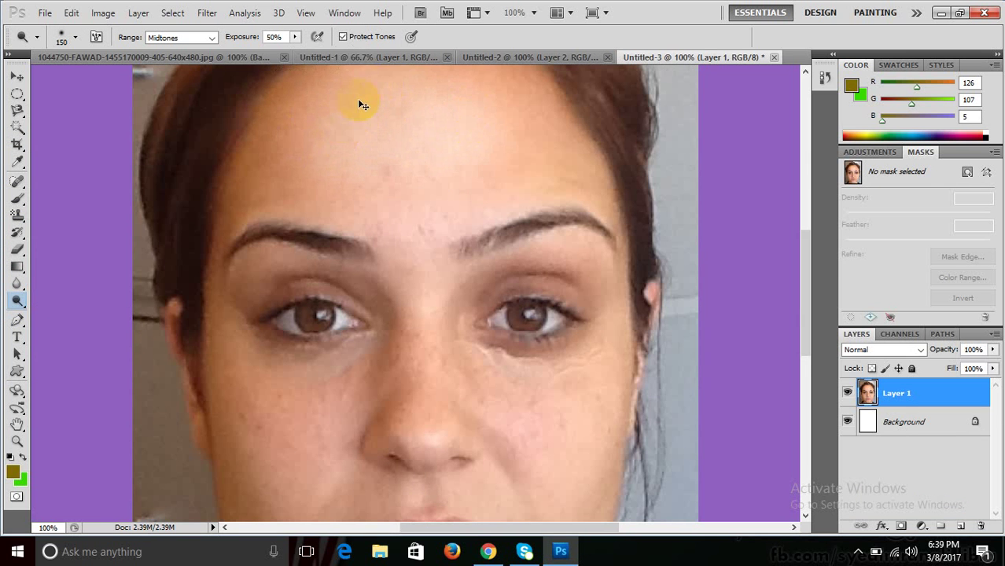
pyautogui.hotkey('ctrl', '-')
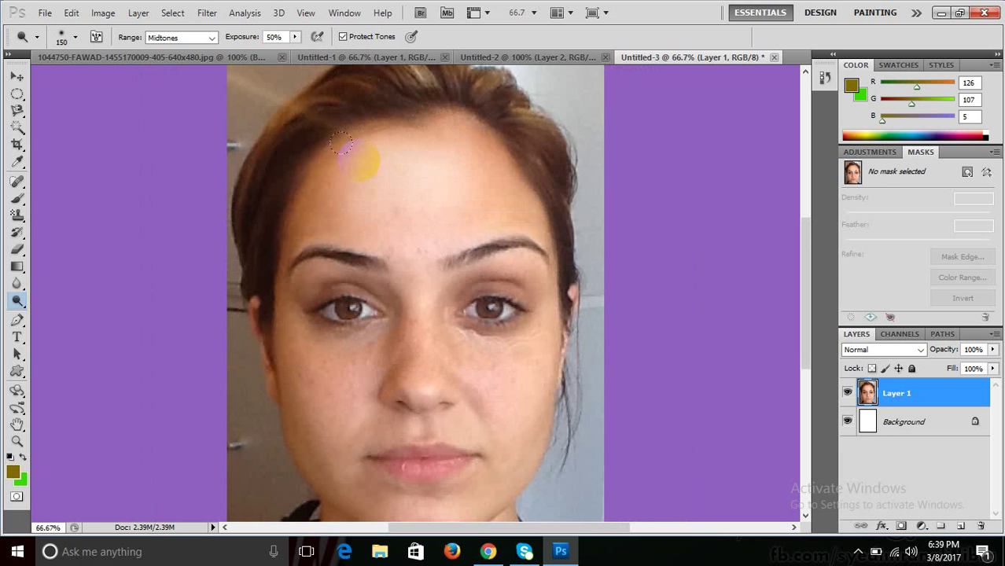
pyautogui.moveTo(340, 144); pyautogui.dragTo(303, 217)
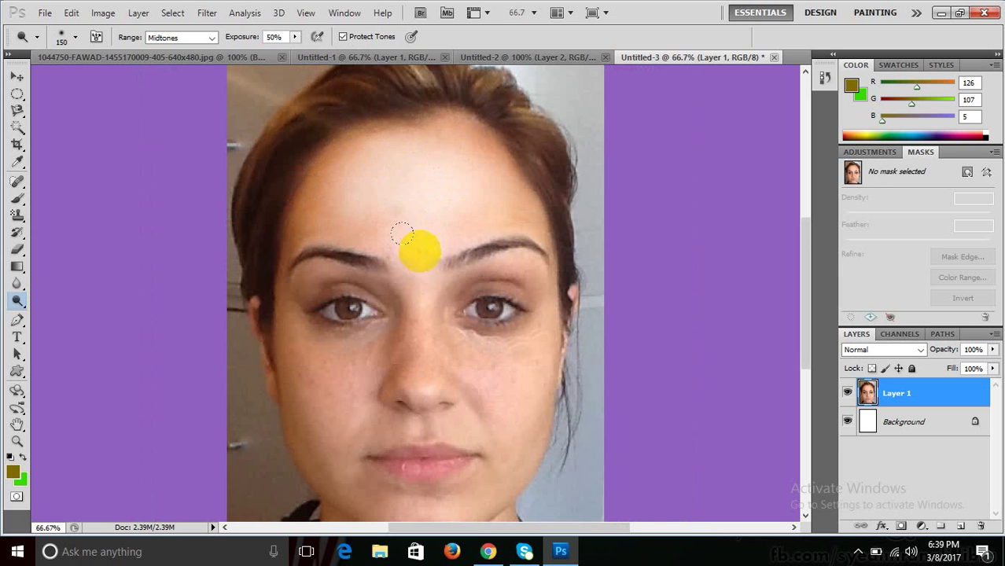
pyautogui.click(308, 192)
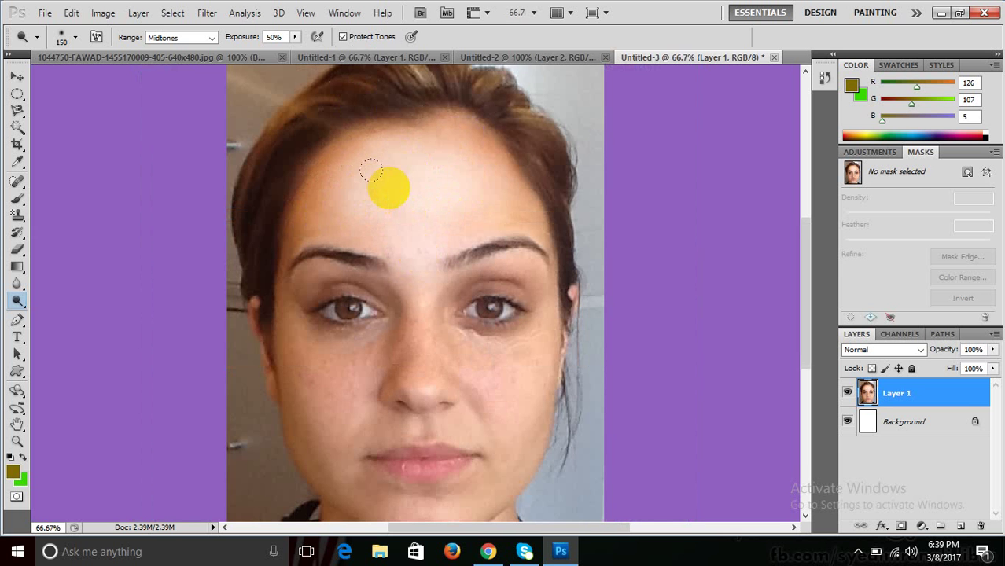
pyautogui.hotkey('ctrl', '+')
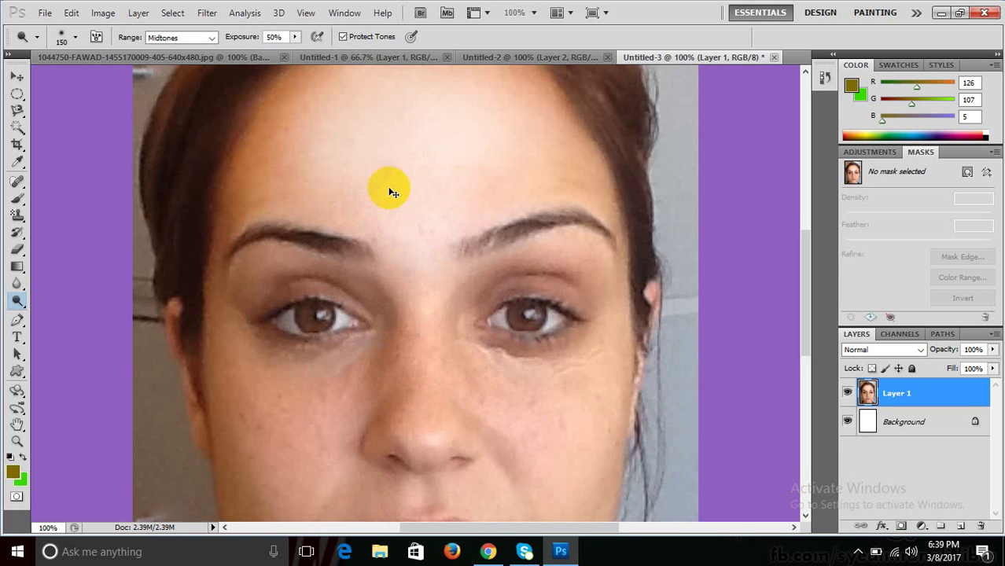
pyautogui.hotkey('ctrl', '-')
pyautogui.hotkey('ctrl', '-')
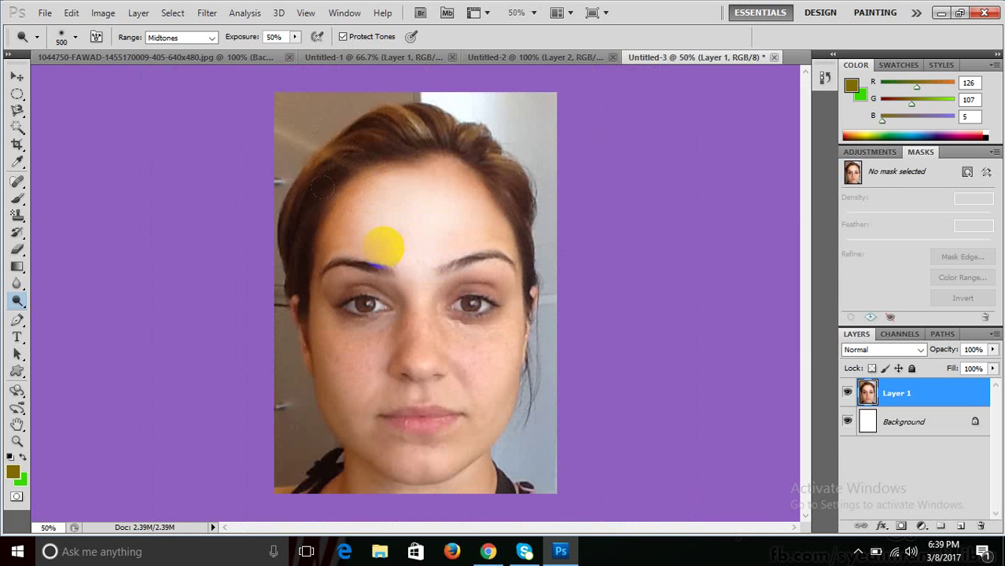
# Lighten the forehead further, the left eyebrow, the left cheek and beside the left eye
pyautogui.moveTo(399, 354)
pyautogui.mouseDown()
pyautogui.moveTo(419, 415)
pyautogui.moveTo(301, 199)
pyautogui.mouseUp()
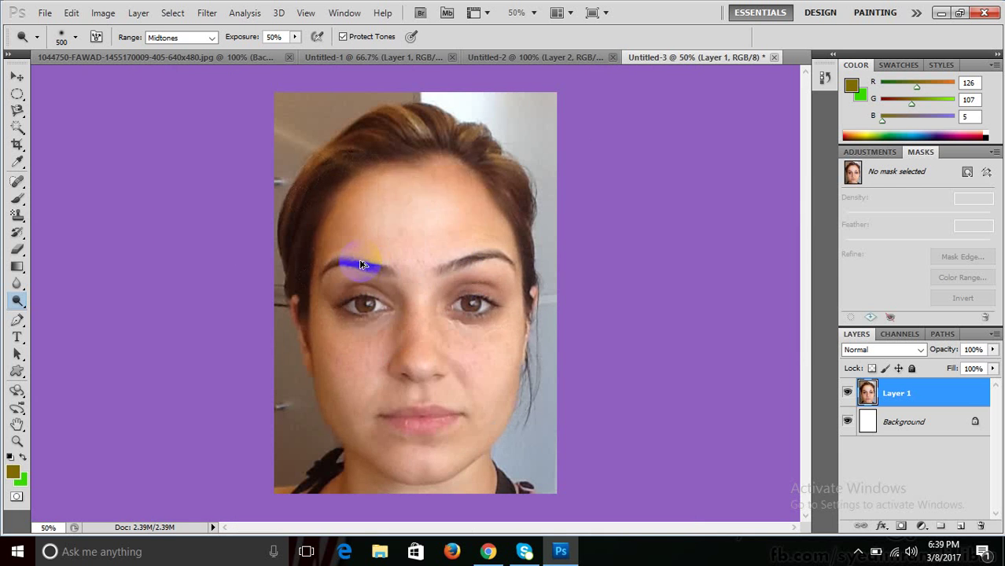
pyautogui.moveTo(423, 228); pyautogui.dragTo(359, 224)
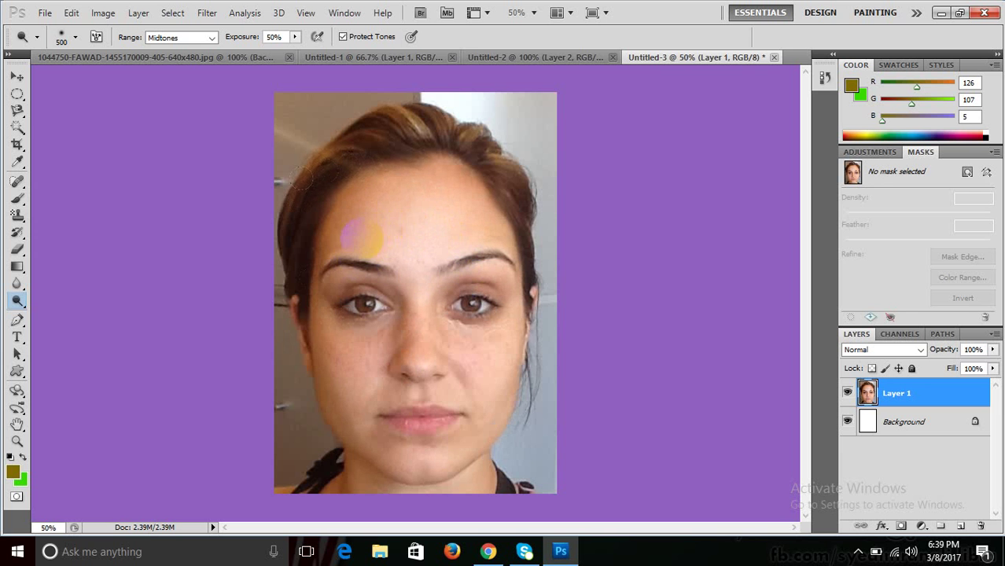
pyautogui.moveTo(437, 209); pyautogui.dragTo(362, 220)
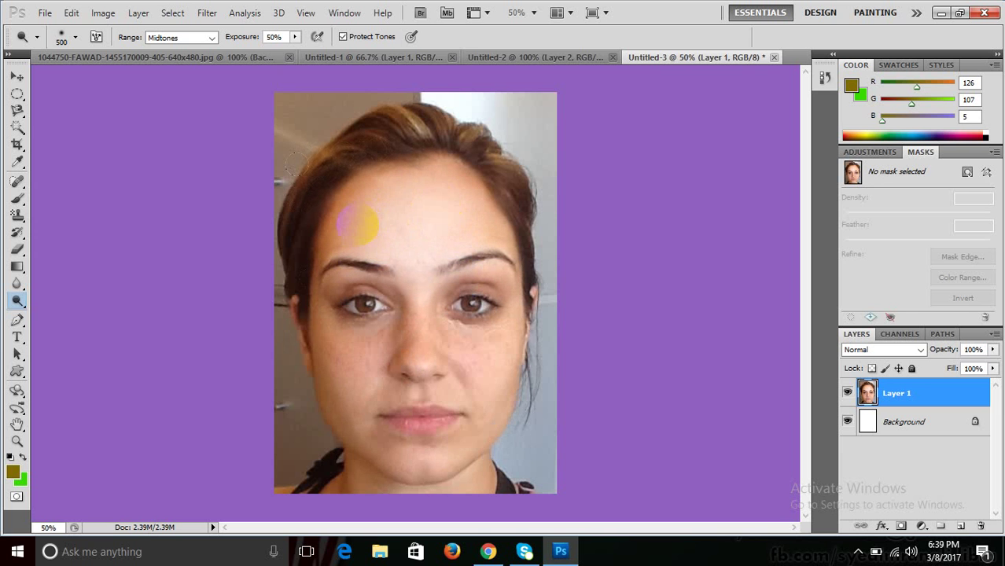
pyautogui.moveTo(370, 281); pyautogui.dragTo(330, 276)
pyautogui.moveTo(393, 373); pyautogui.dragTo(371, 383)
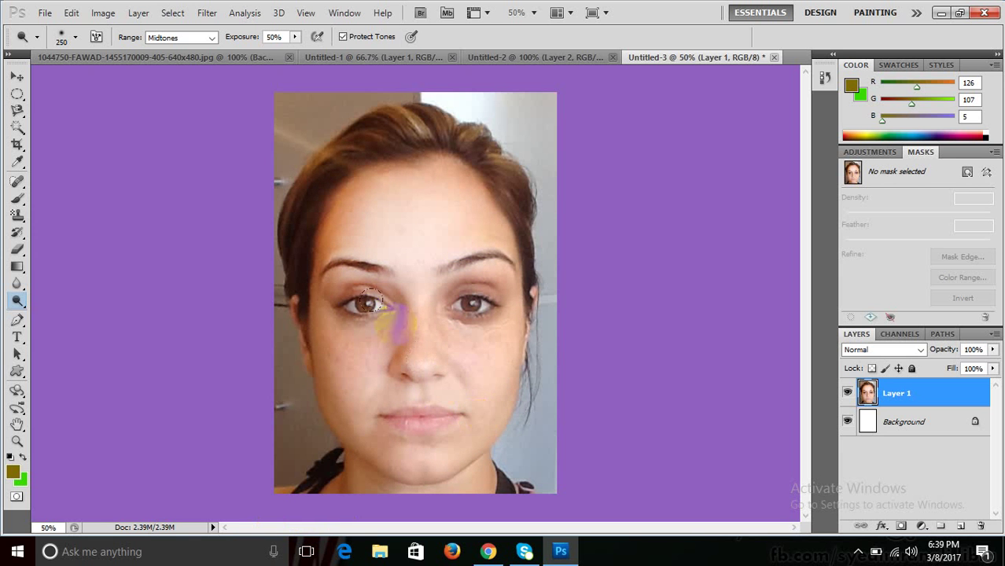
pyautogui.moveTo(370, 307)
pyautogui.mouseDown()
pyautogui.moveTo(308, 271)
pyautogui.moveTo(324, 371)
pyautogui.moveTo(336, 388)
pyautogui.moveTo(350, 341)
pyautogui.moveTo(331, 385)
pyautogui.moveTo(332, 358)
pyautogui.moveTo(299, 337)
pyautogui.moveTo(370, 298)
pyautogui.moveTo(460, 191)
pyautogui.moveTo(439, 161)
pyautogui.moveTo(370, 154)
pyautogui.moveTo(324, 172)
pyautogui.moveTo(314, 203)
pyautogui.mouseUp()
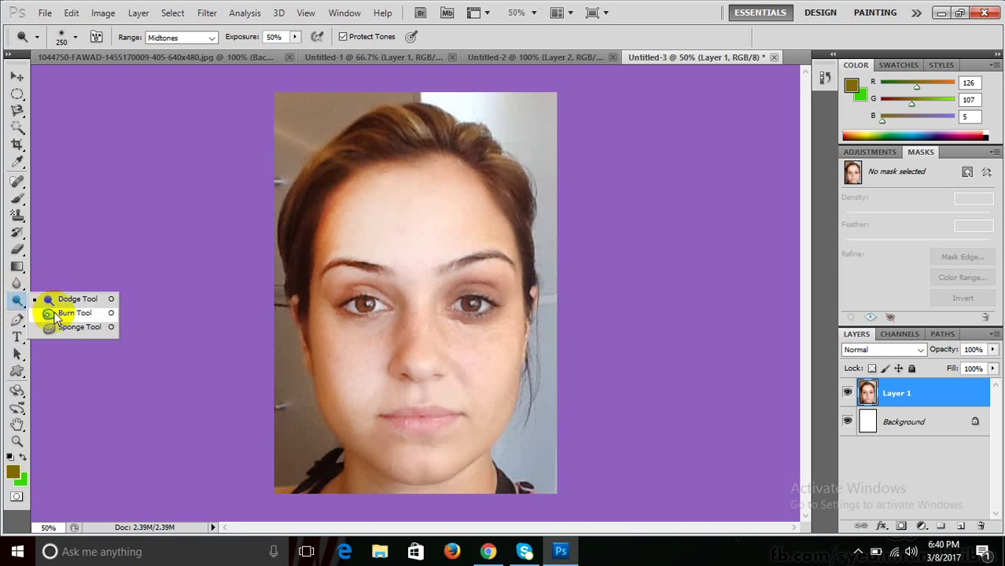
# Pick the Burn Tool, zoom in on the eyes and show the Navigator panel
pyautogui.moveTo(18, 304); pyautogui.dragTo(49, 310)
pyautogui.hotkey('ctrl', '+')
pyautogui.hotkey('ctrl', '+')
pyautogui.hotkey('ctrl', '+')
pyautogui.hotkey('ctrl', '+')
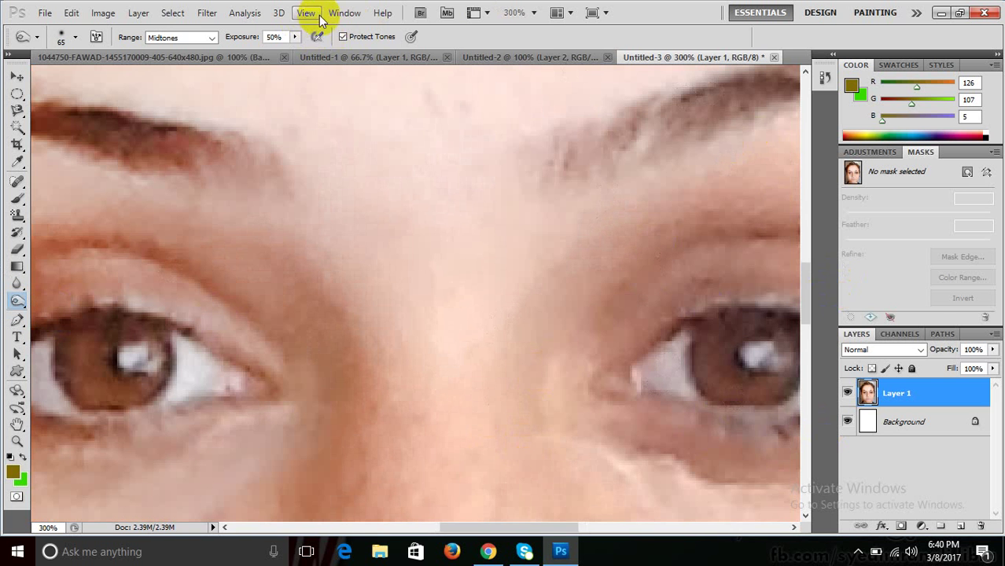
pyautogui.click(345, 13)
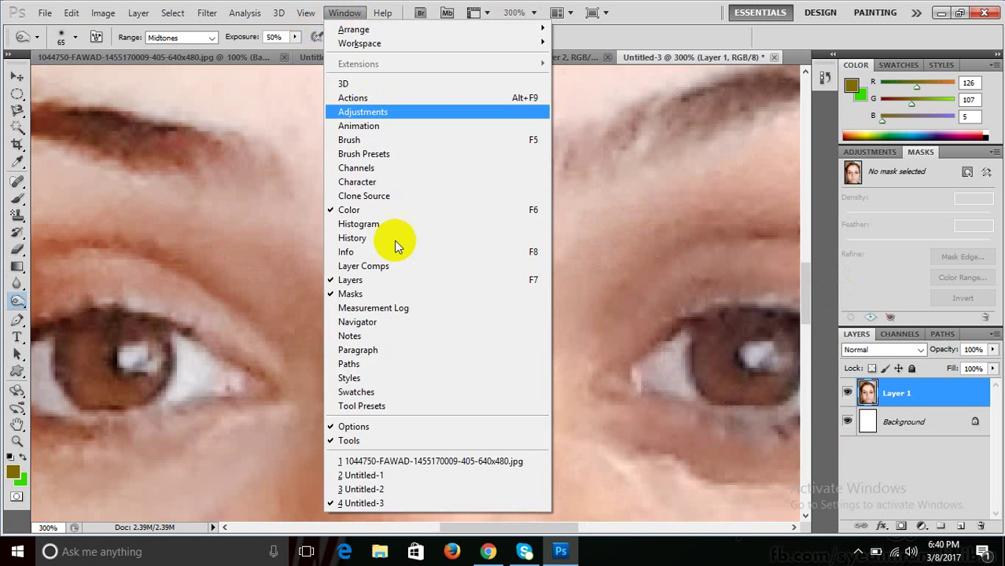
pyautogui.click(393, 322)
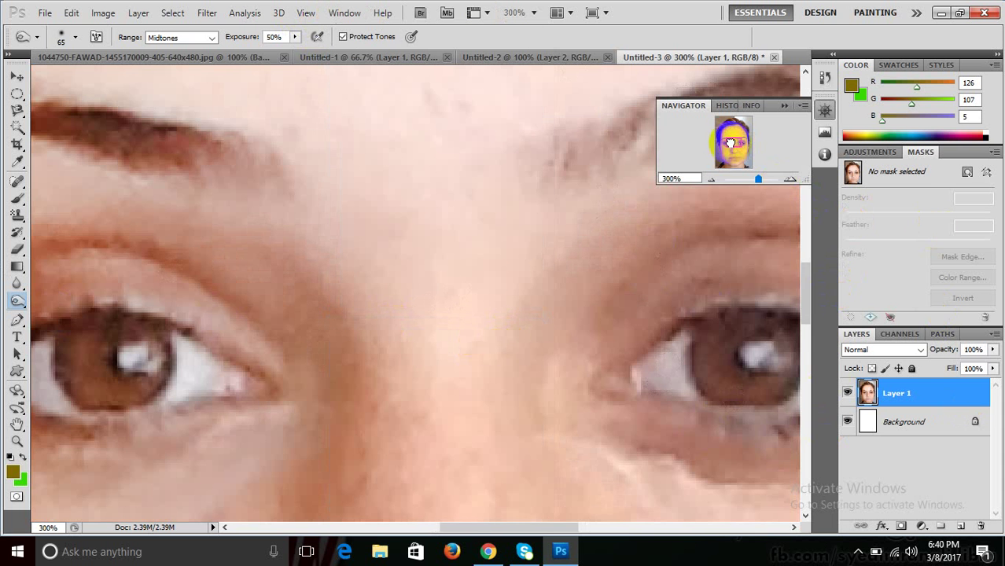
pyautogui.moveTo(733, 143); pyautogui.dragTo(738, 141)
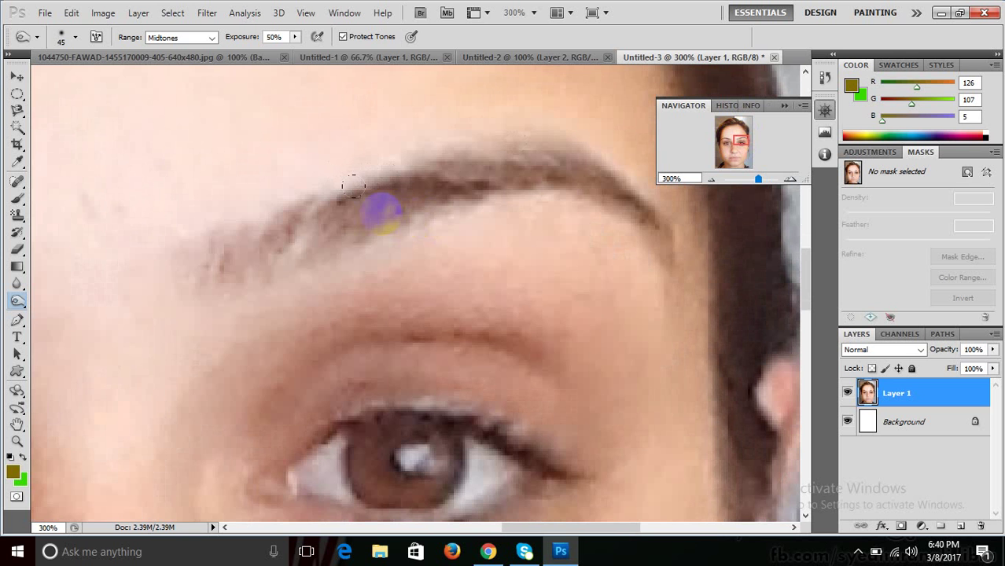
# Darken both eyebrows and the iris, then zoom out to the whole face
pyautogui.moveTo(357, 191)
pyautogui.mouseDown()
pyautogui.moveTo(229, 237)
pyautogui.moveTo(337, 184)
pyautogui.moveTo(490, 149)
pyautogui.moveTo(541, 160)
pyautogui.moveTo(631, 203)
pyautogui.moveTo(510, 153)
pyautogui.moveTo(335, 183)
pyautogui.moveTo(228, 234)
pyautogui.mouseUp()
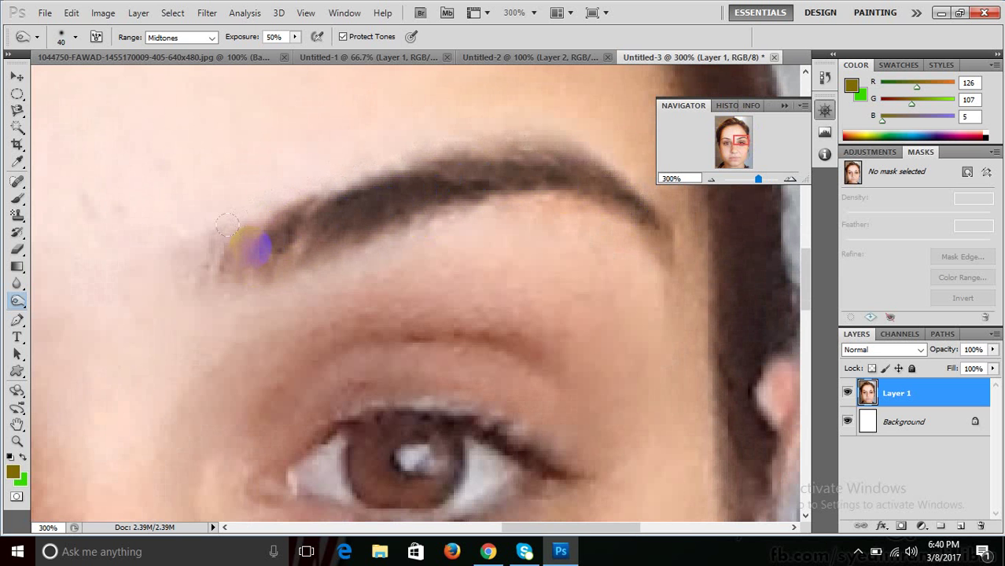
pyautogui.moveTo(405, 391)
pyautogui.mouseDown()
pyautogui.moveTo(401, 438)
pyautogui.moveTo(366, 460)
pyautogui.moveTo(372, 450)
pyautogui.moveTo(393, 472)
pyautogui.moveTo(412, 416)
pyautogui.moveTo(386, 466)
pyautogui.moveTo(411, 467)
pyautogui.mouseUp()
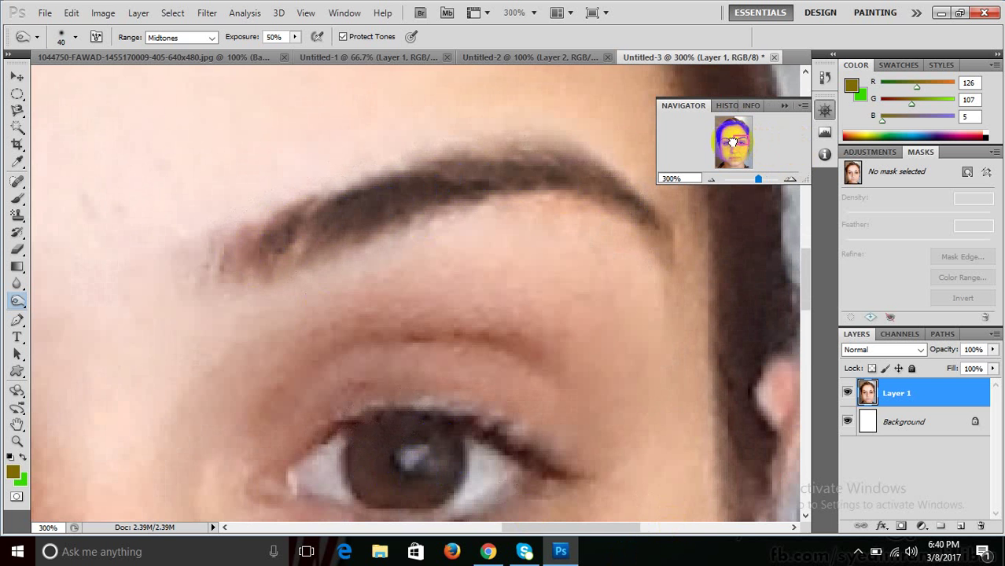
pyautogui.moveTo(735, 146); pyautogui.dragTo(727, 143)
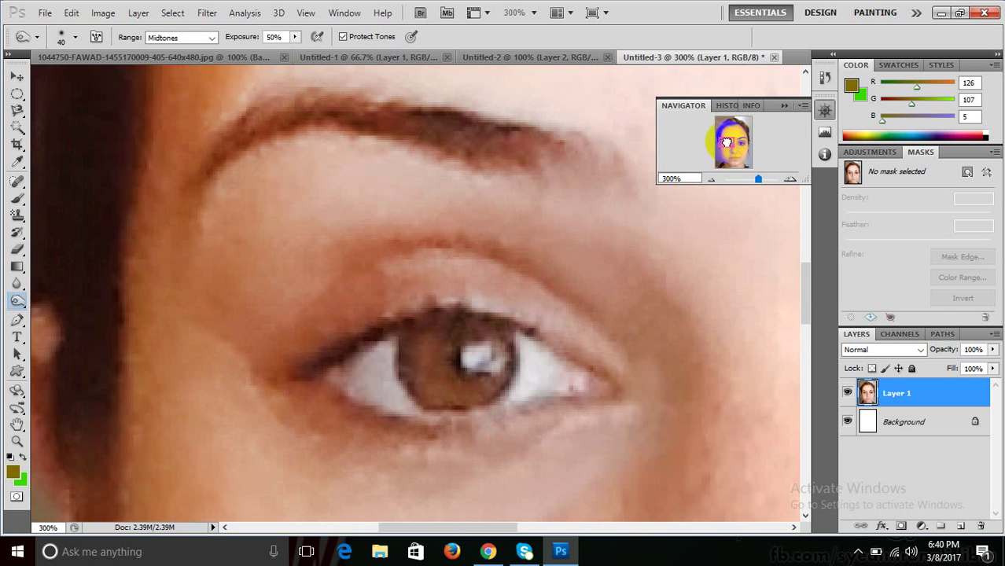
pyautogui.moveTo(336, 157)
pyautogui.mouseDown()
pyautogui.moveTo(460, 122)
pyautogui.moveTo(404, 101)
pyautogui.moveTo(270, 97)
pyautogui.moveTo(183, 150)
pyautogui.moveTo(377, 105)
pyautogui.moveTo(532, 136)
pyautogui.moveTo(470, 126)
pyautogui.mouseUp()
pyautogui.click(463, 308)
pyautogui.moveTo(463, 307)
pyautogui.mouseDown()
pyautogui.moveTo(416, 337)
pyautogui.moveTo(433, 338)
pyautogui.mouseUp()
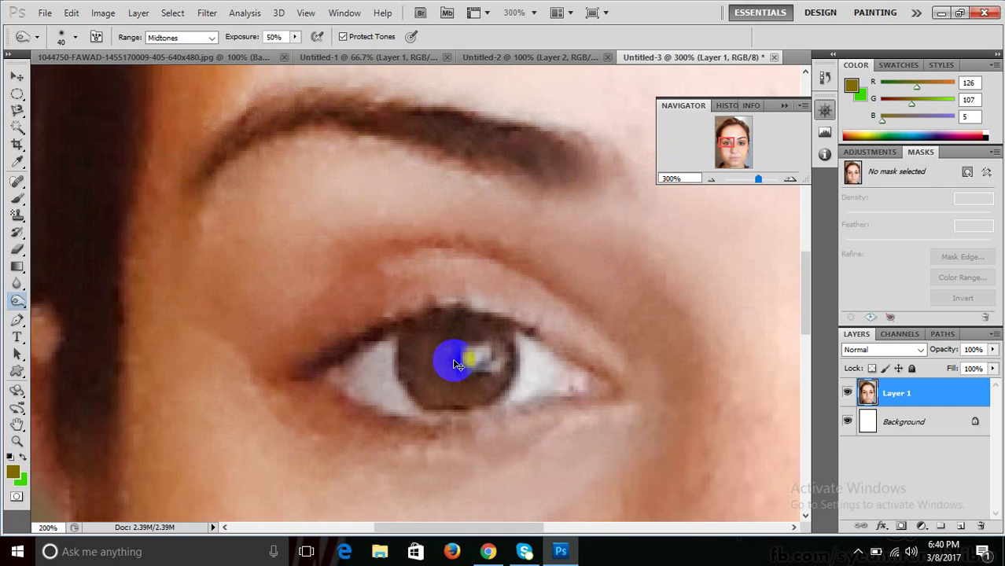
pyautogui.hotkey('ctrl', '-')
pyautogui.hotkey('ctrl', '-')
pyautogui.hotkey('ctrl', '-')
pyautogui.hotkey('ctrl', '-')
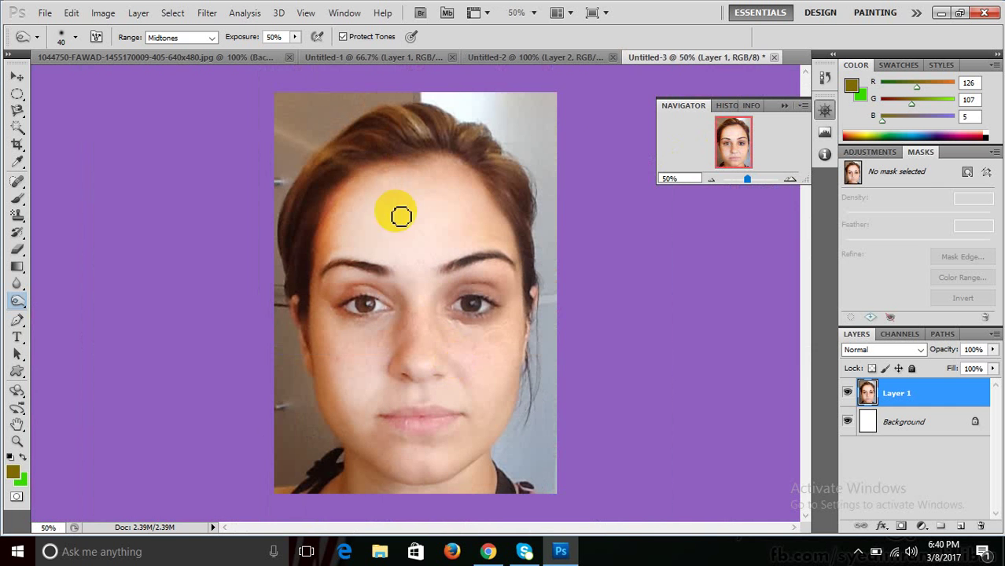
# Darken the hair along the left, top and right hairline
pyautogui.click(367, 155)
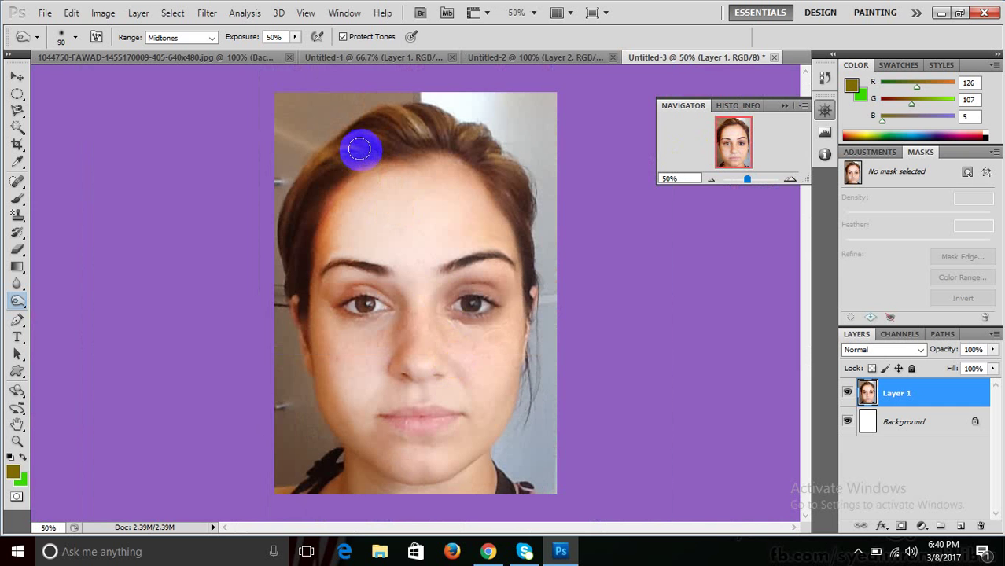
pyautogui.moveTo(359, 149)
pyautogui.mouseDown()
pyautogui.moveTo(316, 165)
pyautogui.moveTo(356, 135)
pyautogui.mouseUp()
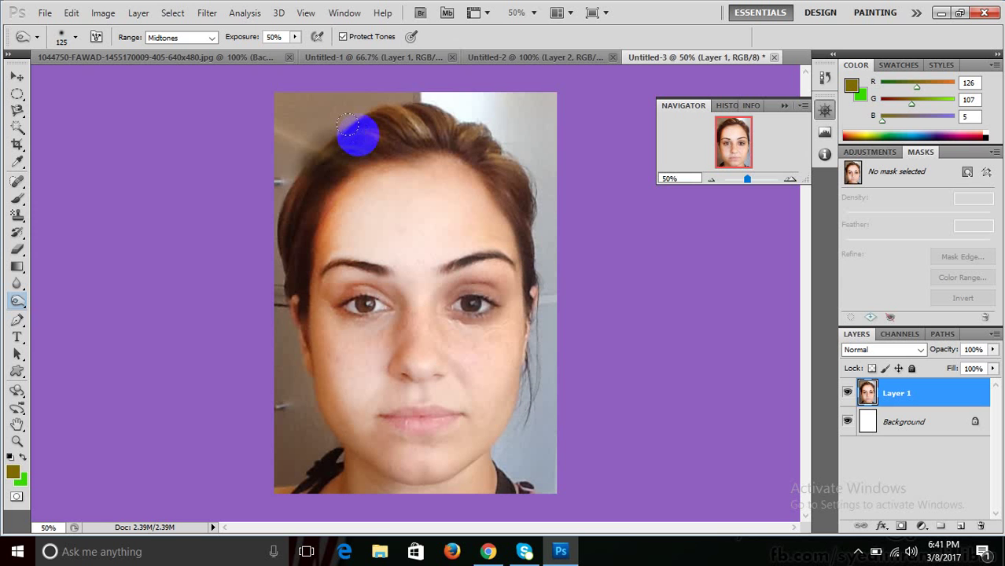
pyautogui.moveTo(348, 126)
pyautogui.mouseDown()
pyautogui.moveTo(416, 118)
pyautogui.moveTo(376, 116)
pyautogui.moveTo(386, 139)
pyautogui.moveTo(419, 111)
pyautogui.moveTo(466, 131)
pyautogui.moveTo(506, 168)
pyautogui.moveTo(521, 236)
pyautogui.mouseUp()
pyautogui.click(439, 126)
pyautogui.moveTo(438, 126)
pyautogui.mouseDown()
pyautogui.moveTo(377, 121)
pyautogui.moveTo(343, 139)
pyautogui.moveTo(348, 81)
pyautogui.mouseUp()
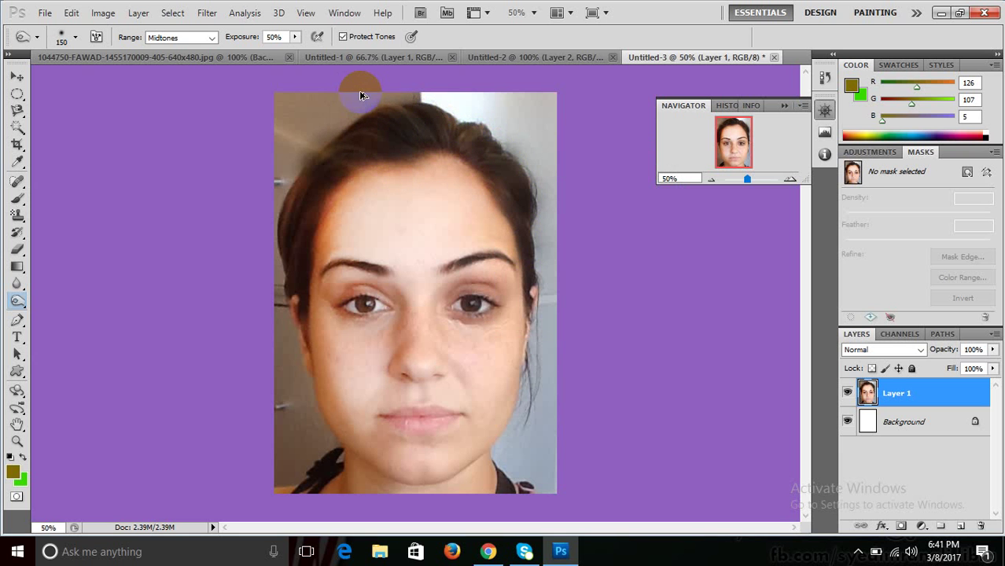
pyautogui.click(325, 153)
pyautogui.moveTo(326, 153); pyautogui.dragTo(288, 228)
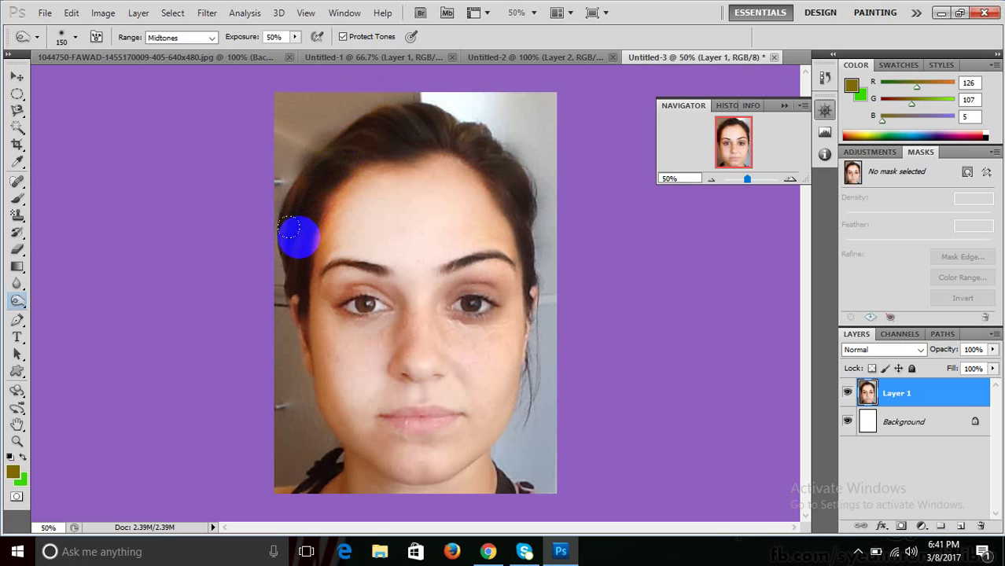
# Darken across the lips and the right eye
pyautogui.moveTo(460, 411); pyautogui.dragTo(373, 423)
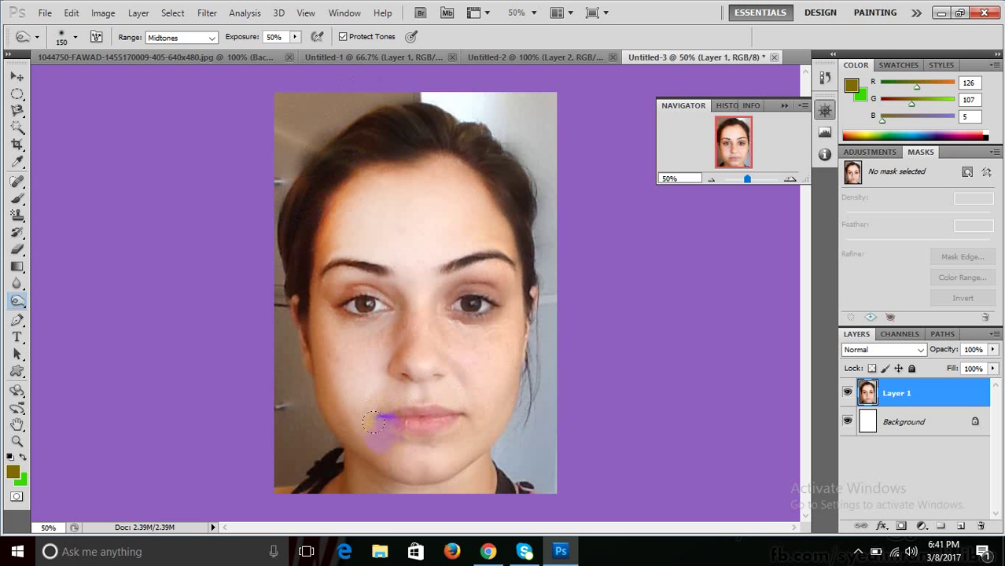
pyautogui.moveTo(472, 411); pyautogui.dragTo(369, 405)
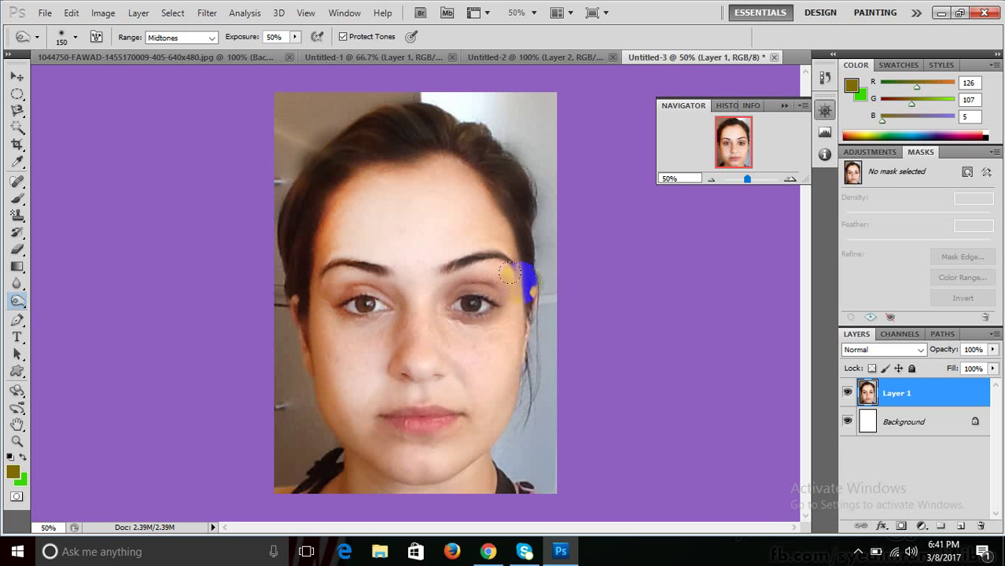
pyautogui.moveTo(527, 280); pyautogui.dragTo(432, 281)
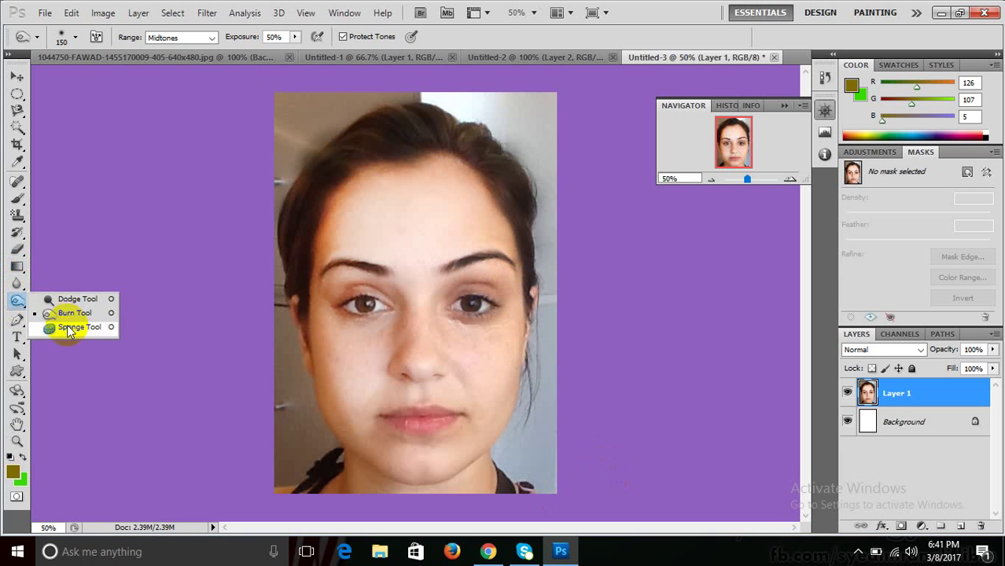
# Use the Sponge Tool to desaturate the left eyebrow, right cheek, lips and right eye
pyautogui.moveTo(19, 303); pyautogui.dragTo(69, 330)
pyautogui.moveTo(384, 298); pyautogui.dragTo(338, 262)
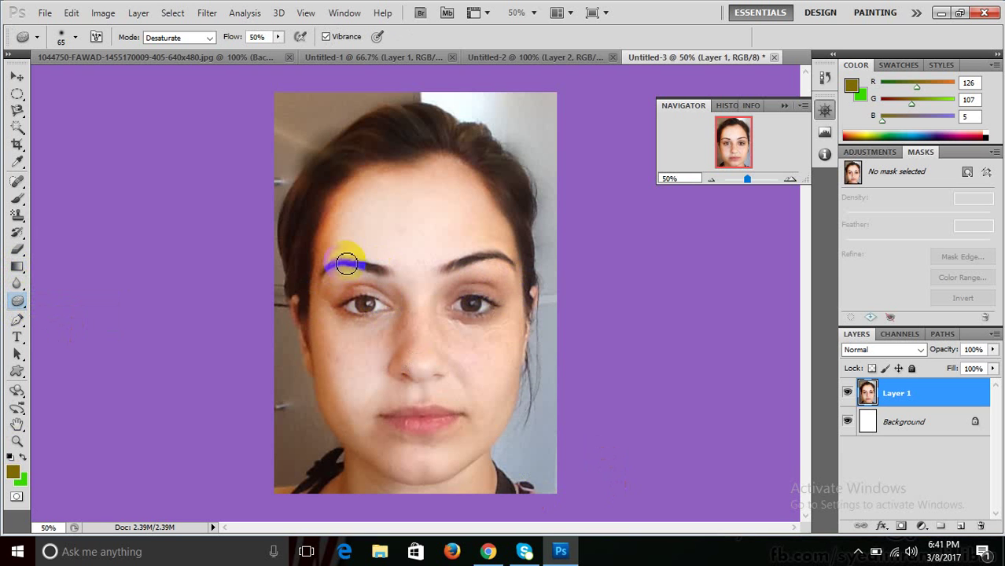
pyautogui.click(493, 405)
pyautogui.moveTo(493, 405); pyautogui.dragTo(422, 426)
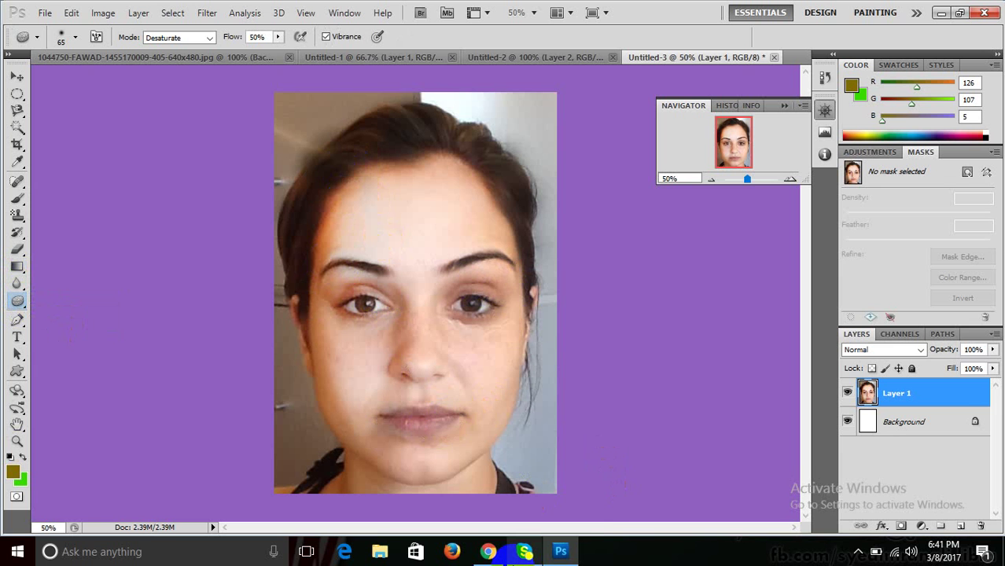
pyautogui.moveTo(524, 551)
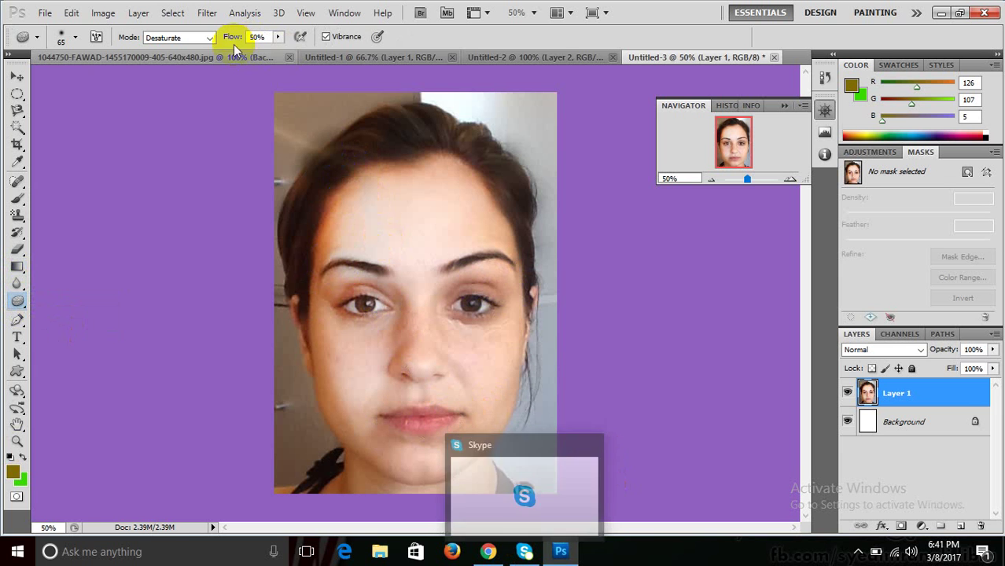
pyautogui.click(453, 422)
pyautogui.moveTo(454, 422); pyautogui.dragTo(422, 426)
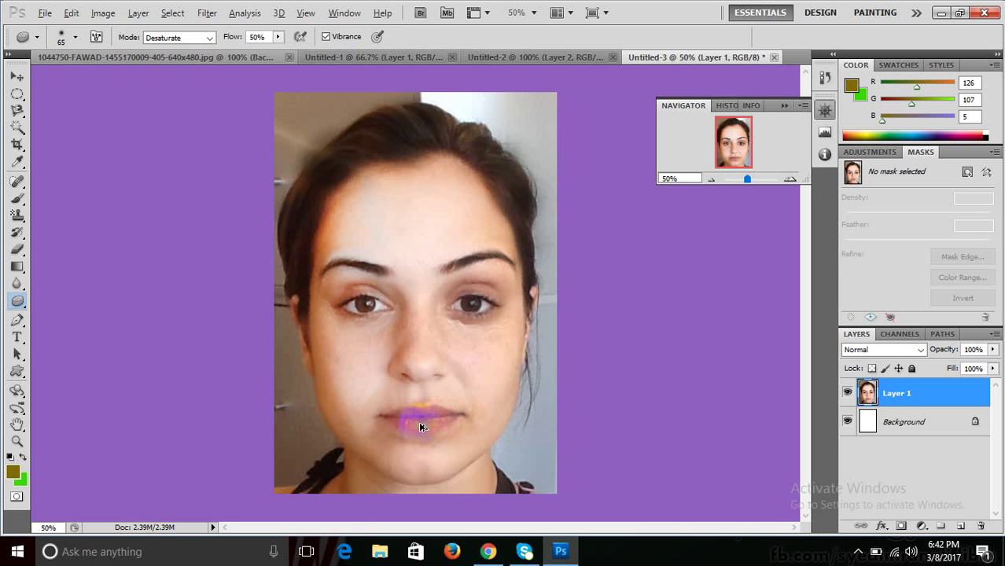
pyautogui.press('alt')
pyautogui.moveTo(464, 299); pyautogui.dragTo(446, 296)
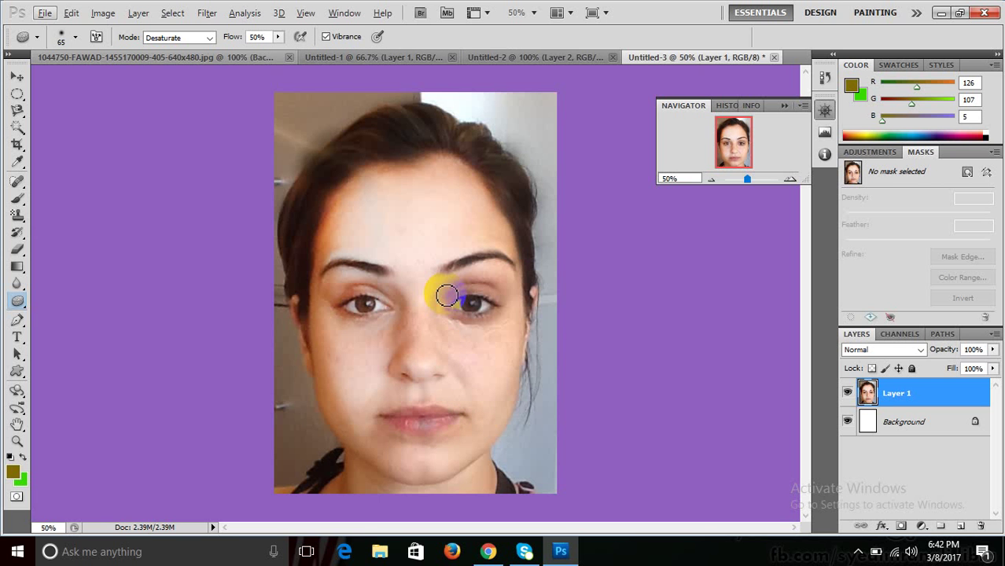
pyautogui.press('Escape')
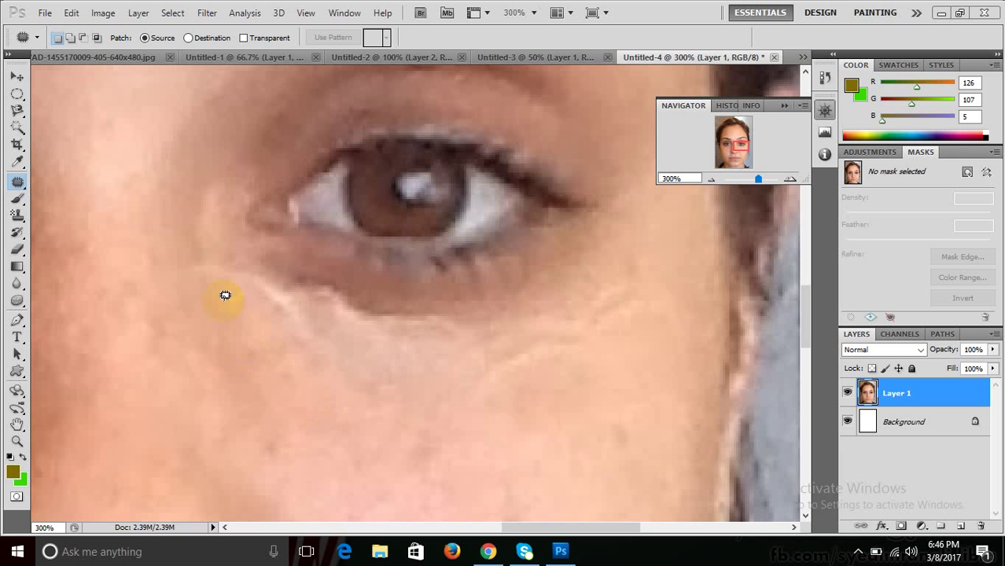
# Select the Patch Tool and patch the wrinkled skin under the eye with clean skin
pyautogui.click(425, 294)
pyautogui.click(422, 315)
pyautogui.click(287, 248)
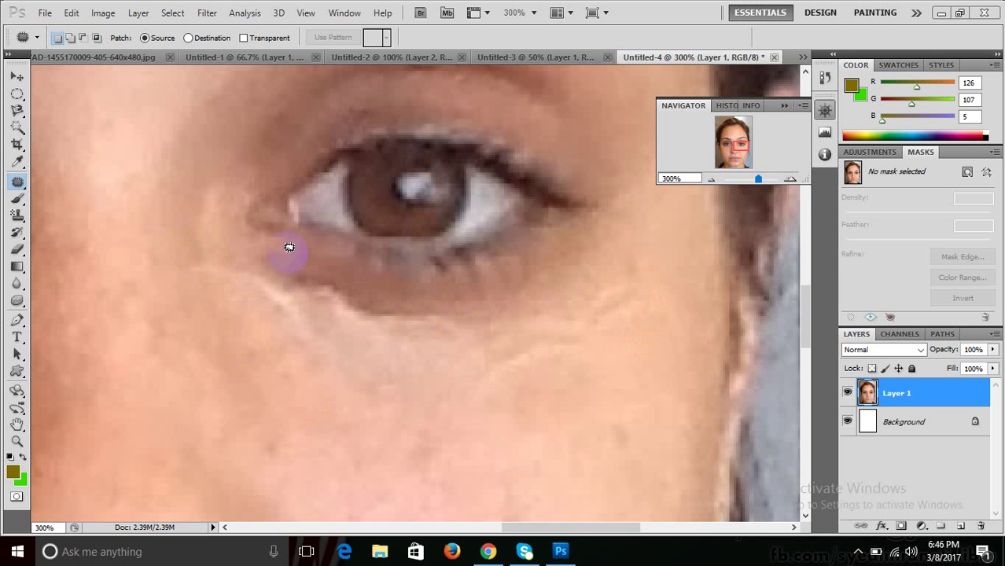
pyautogui.click(18, 186)
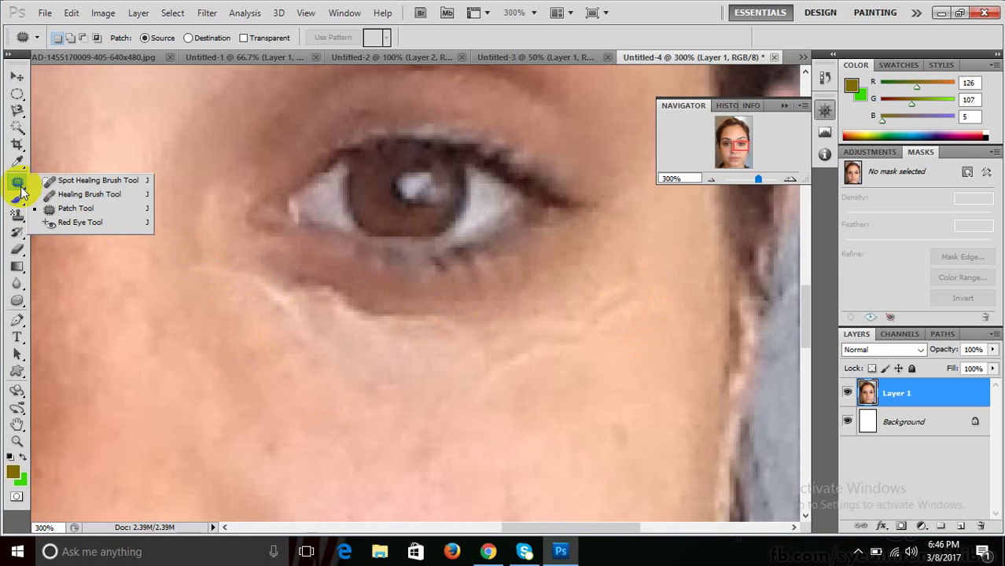
pyautogui.click(84, 214)
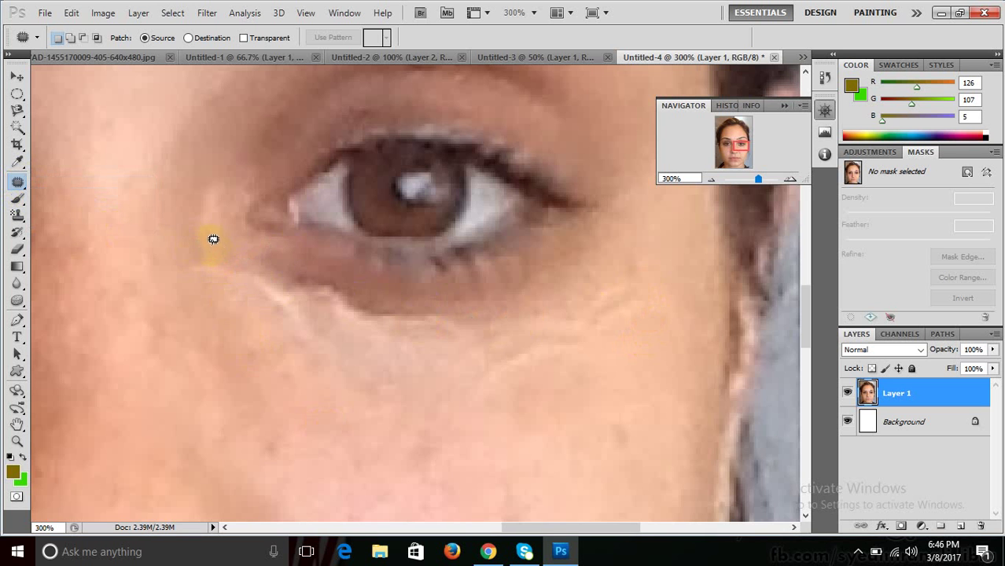
pyautogui.moveTo(210, 239)
pyautogui.mouseDown()
pyautogui.moveTo(245, 242)
pyautogui.moveTo(228, 316)
pyautogui.moveTo(212, 242)
pyautogui.mouseUp()
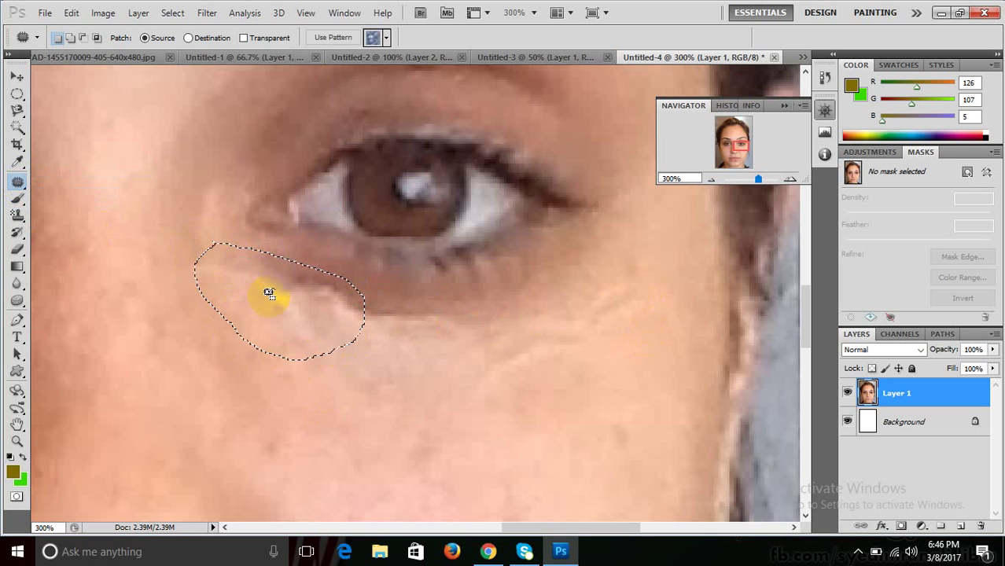
pyautogui.moveTo(271, 331)
pyautogui.mouseDown()
pyautogui.moveTo(265, 364)
pyautogui.moveTo(267, 354)
pyautogui.mouseUp()
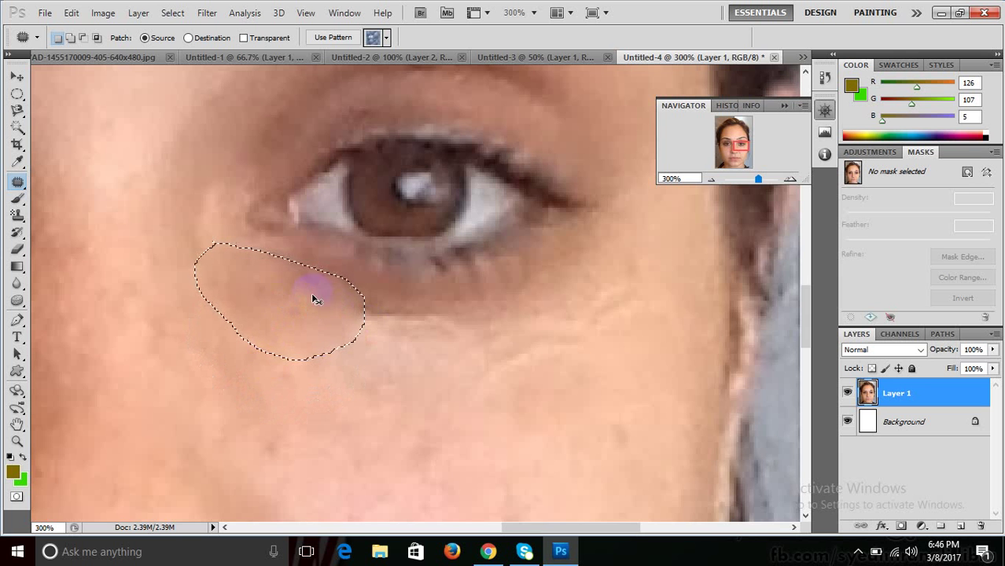
pyautogui.click(368, 279)
# Patch the darker under-eye skin and the cheek beside the eye, then zoom out
pyautogui.moveTo(358, 292); pyautogui.dragTo(566, 356)
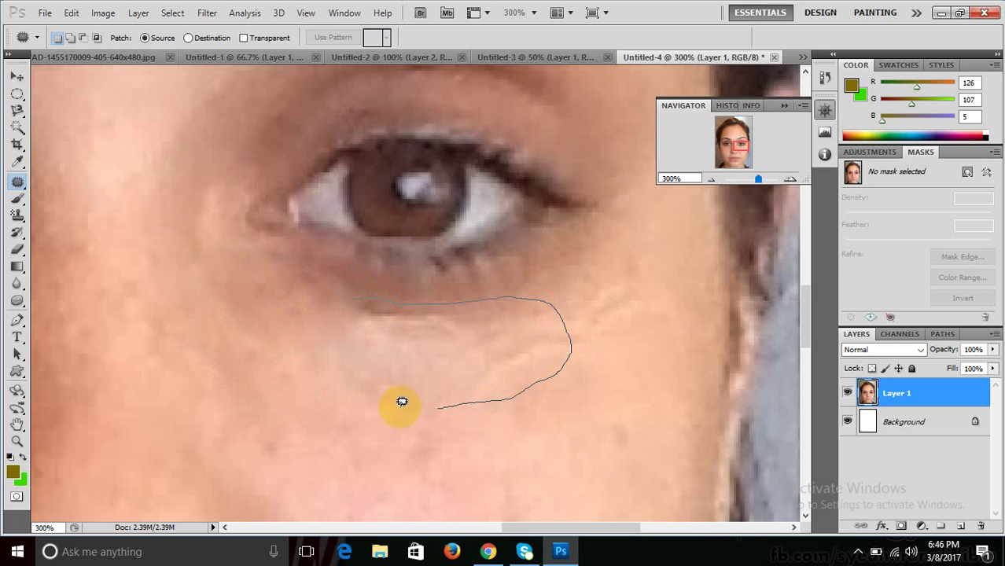
pyautogui.moveTo(566, 357); pyautogui.dragTo(355, 305)
pyautogui.moveTo(458, 388); pyautogui.dragTo(460, 416)
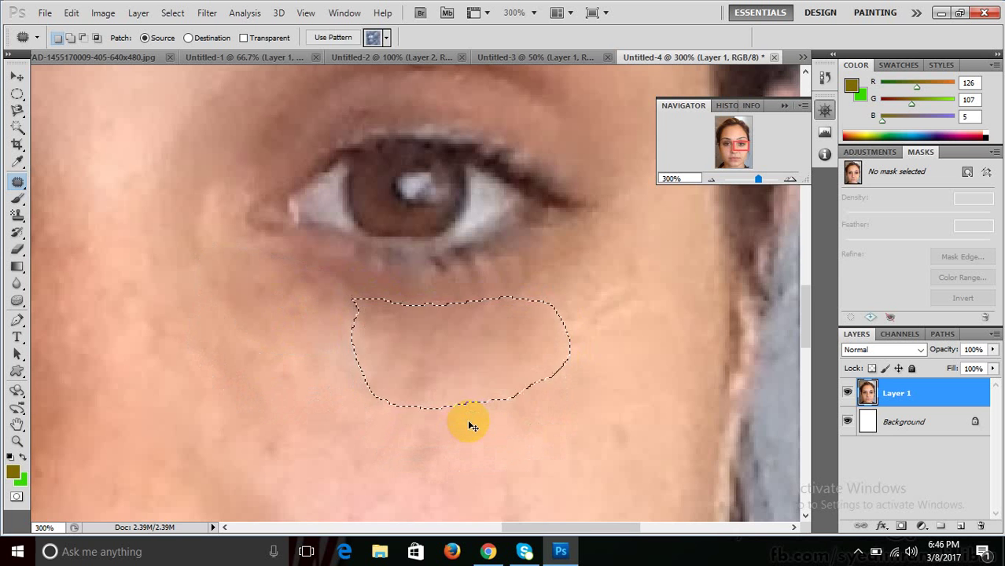
pyautogui.click(511, 363)
pyautogui.moveTo(518, 300); pyautogui.dragTo(517, 295)
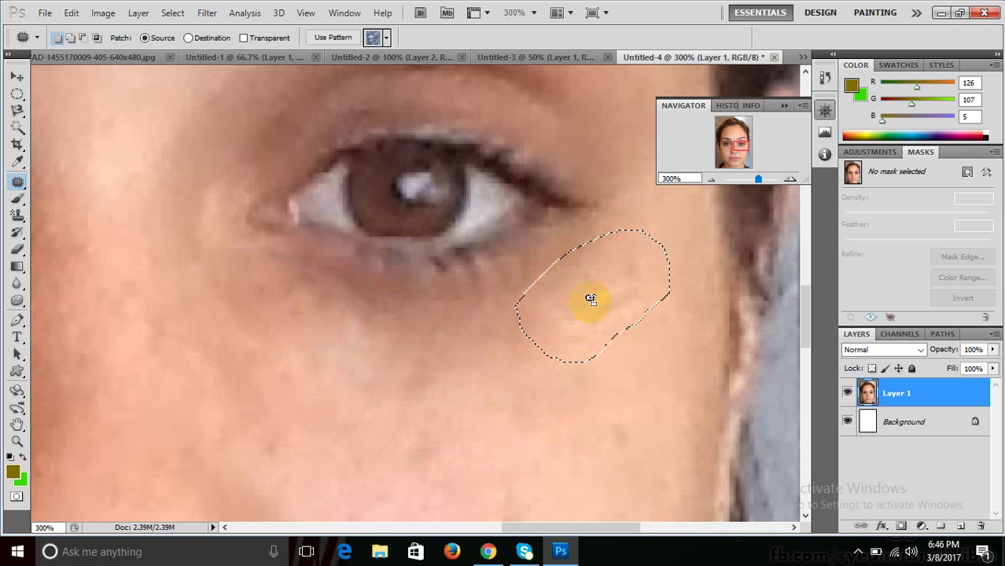
pyautogui.moveTo(587, 297); pyautogui.dragTo(642, 317)
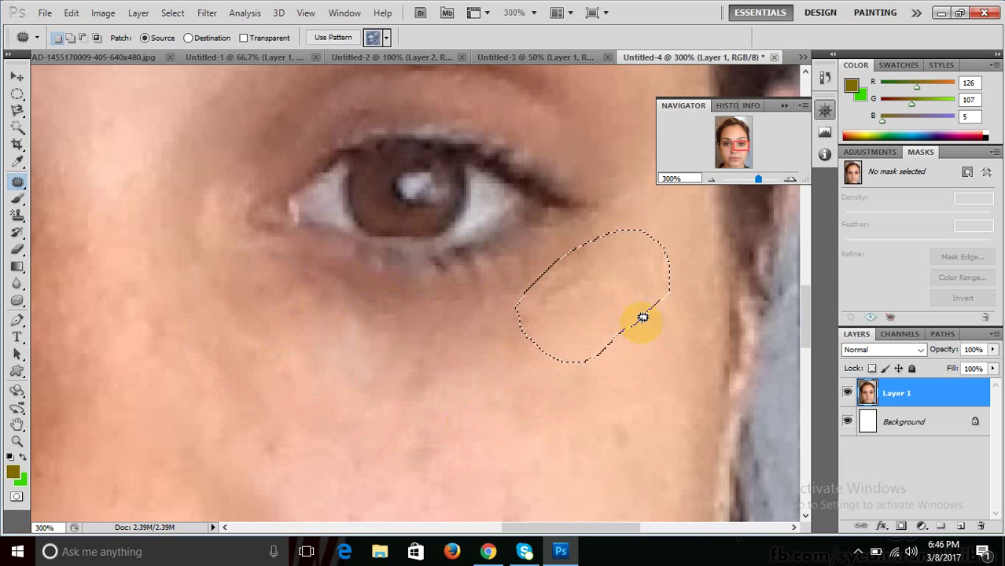
pyautogui.click(643, 316)
pyautogui.hotkey('ctrl', '-')
pyautogui.hotkey('ctrl', '-')
pyautogui.hotkey('ctrl', '-')
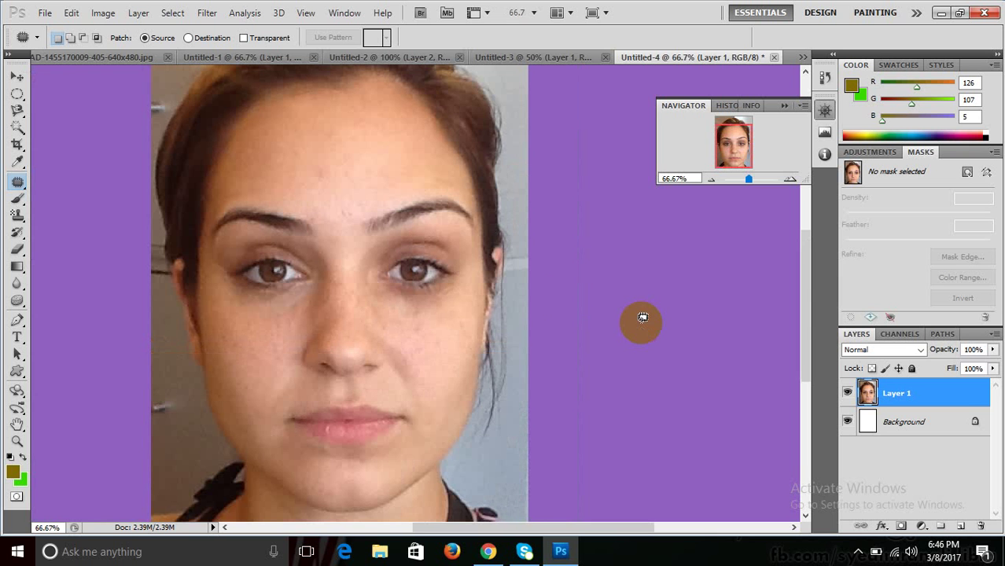
# Patch spots on the forehead, beside the right eyebrow and on the left cheek
pyautogui.moveTo(318, 163)
pyautogui.mouseDown()
pyautogui.moveTo(337, 181)
pyautogui.moveTo(316, 165)
pyautogui.mouseUp()
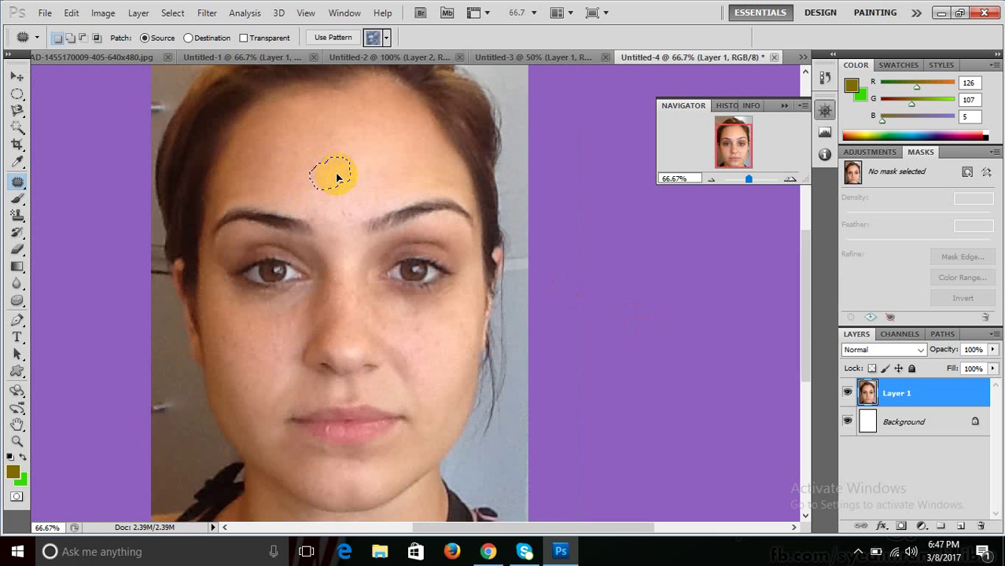
pyautogui.click(371, 225)
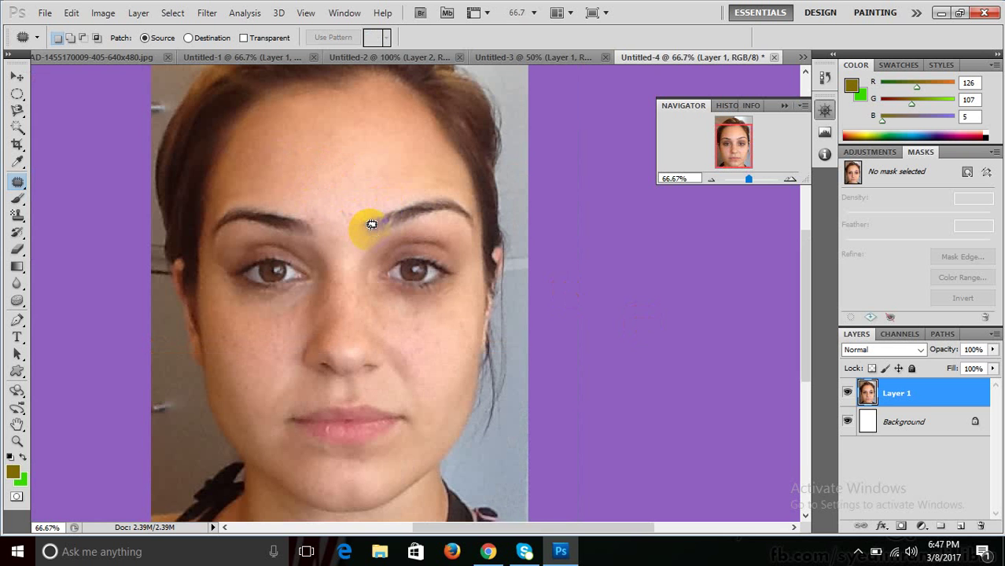
pyautogui.moveTo(371, 225); pyautogui.dragTo(456, 184)
pyautogui.click(387, 317)
pyautogui.moveTo(228, 323)
pyautogui.mouseDown()
pyautogui.moveTo(236, 346)
pyautogui.moveTo(260, 365)
pyautogui.mouseUp()
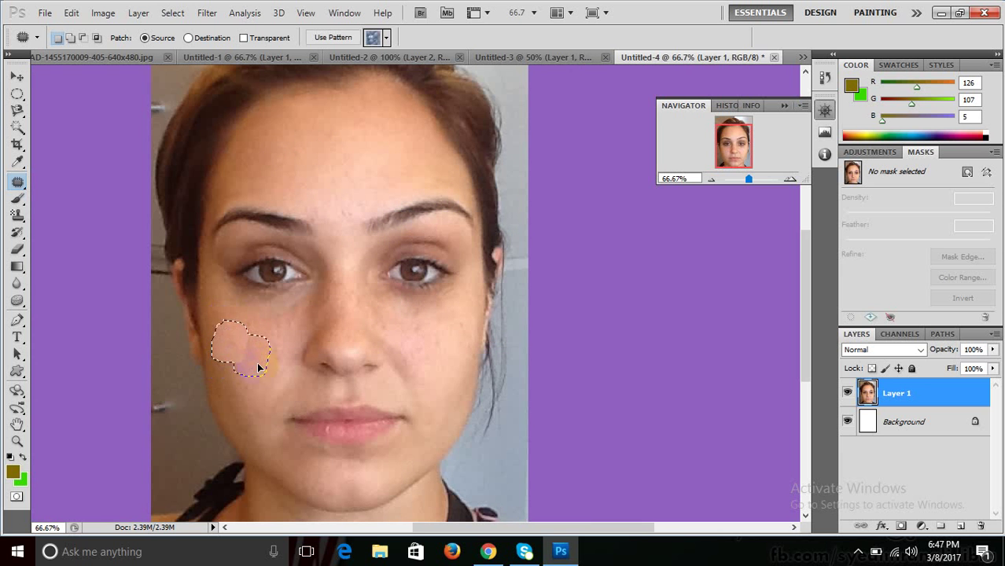
pyautogui.click(260, 358)
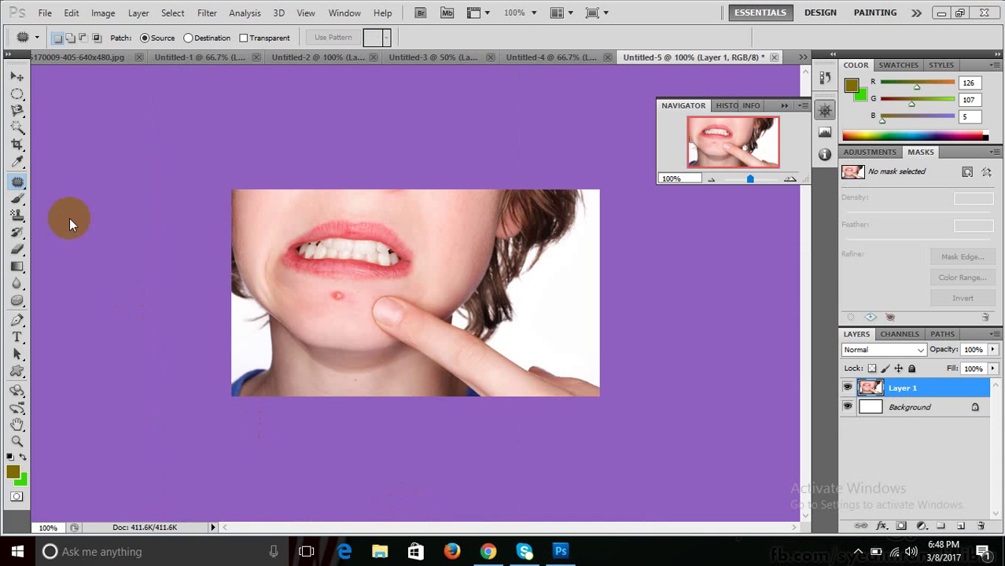
# Zoom in twice on the pimple below the lip and pan to it
pyautogui.click(17, 79)
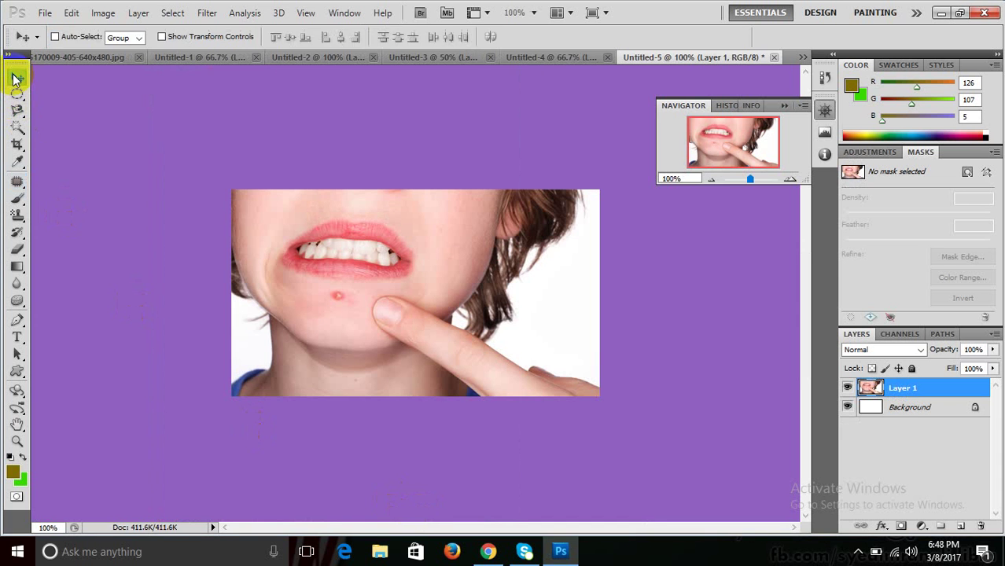
pyautogui.hotkey('ctrl', '+')
pyautogui.hotkey('ctrl', '+')
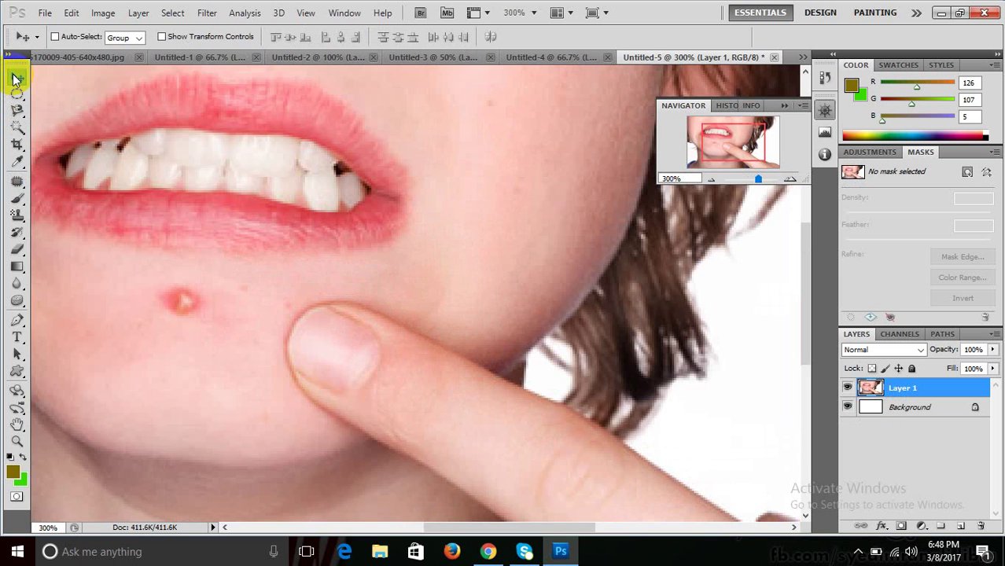
pyautogui.hotkey('ctrl', '+')
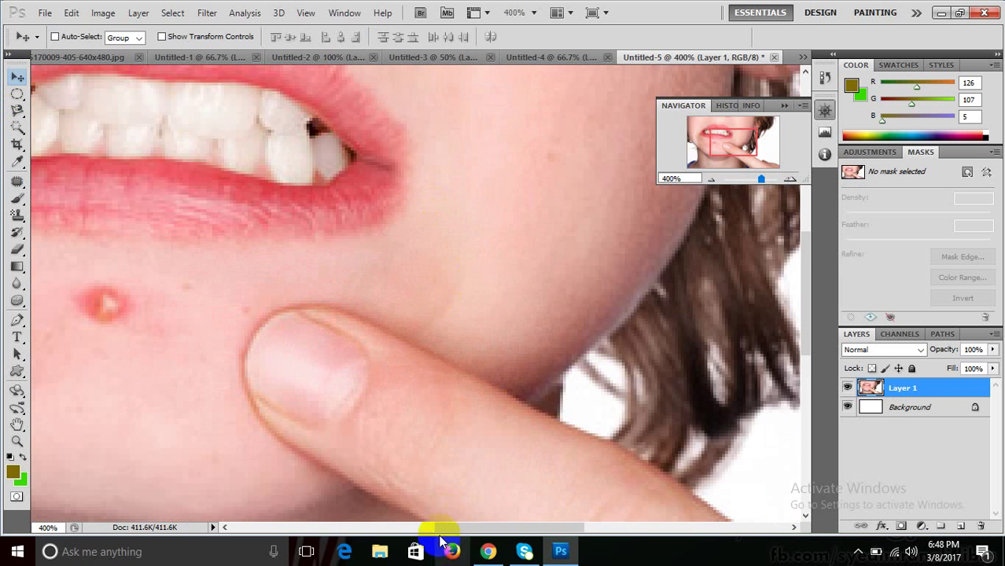
pyautogui.moveTo(440, 527); pyautogui.dragTo(382, 522)
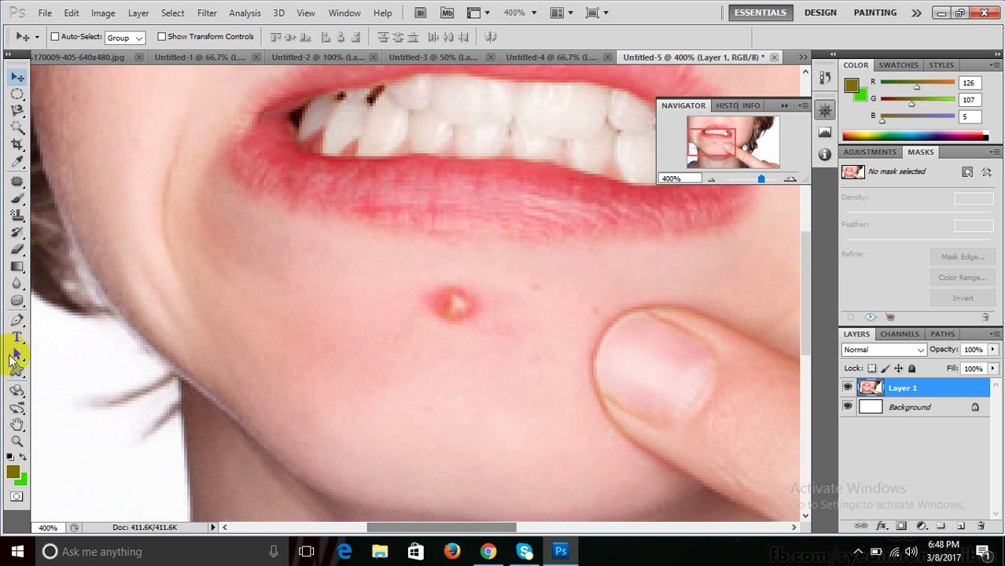
# Patch the pimple with clean skin, deselect, and view the photo at 100%
pyautogui.click(17, 182)
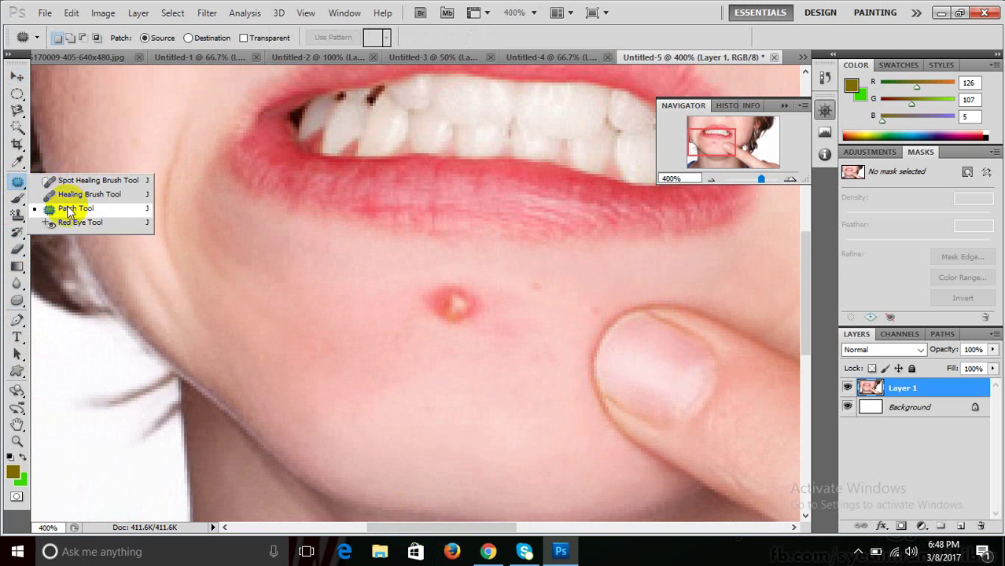
pyautogui.click(69, 211)
pyautogui.moveTo(410, 279)
pyautogui.mouseDown()
pyautogui.moveTo(489, 276)
pyautogui.moveTo(502, 310)
pyautogui.moveTo(442, 341)
pyautogui.moveTo(411, 287)
pyautogui.moveTo(415, 280)
pyautogui.moveTo(493, 369)
pyautogui.mouseUp()
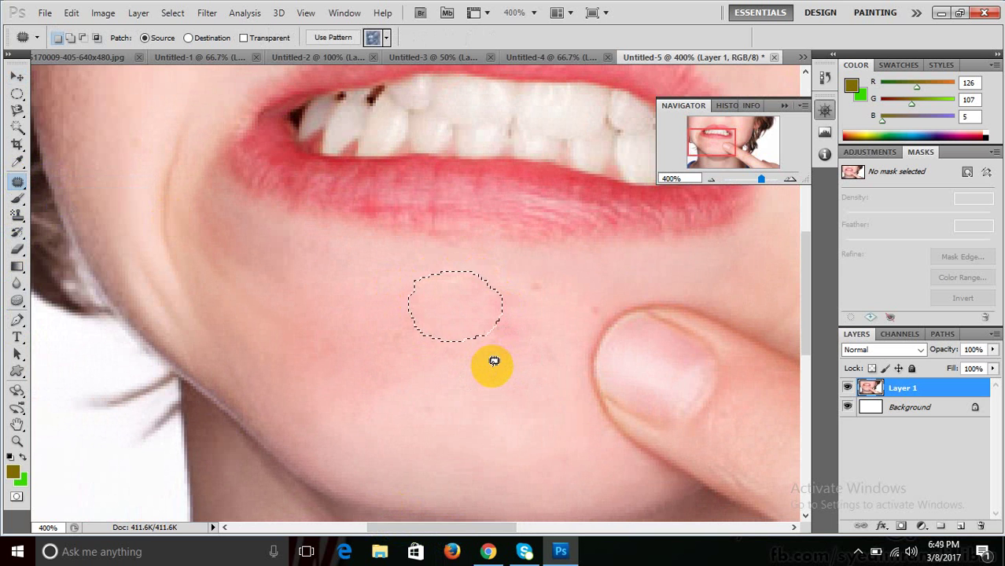
pyautogui.hotkey('ctrl', 'd')
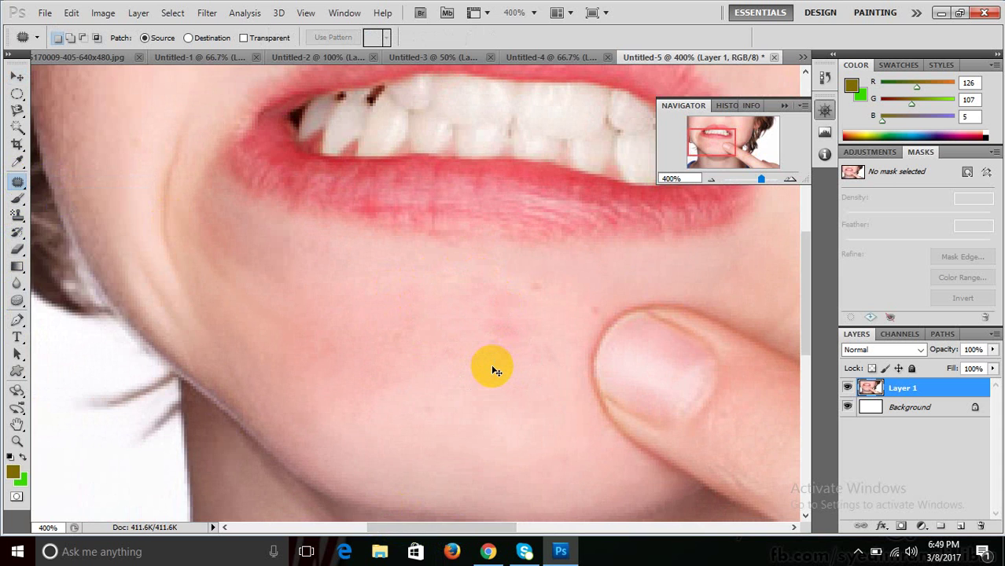
pyautogui.hotkey('ctrl', '1')
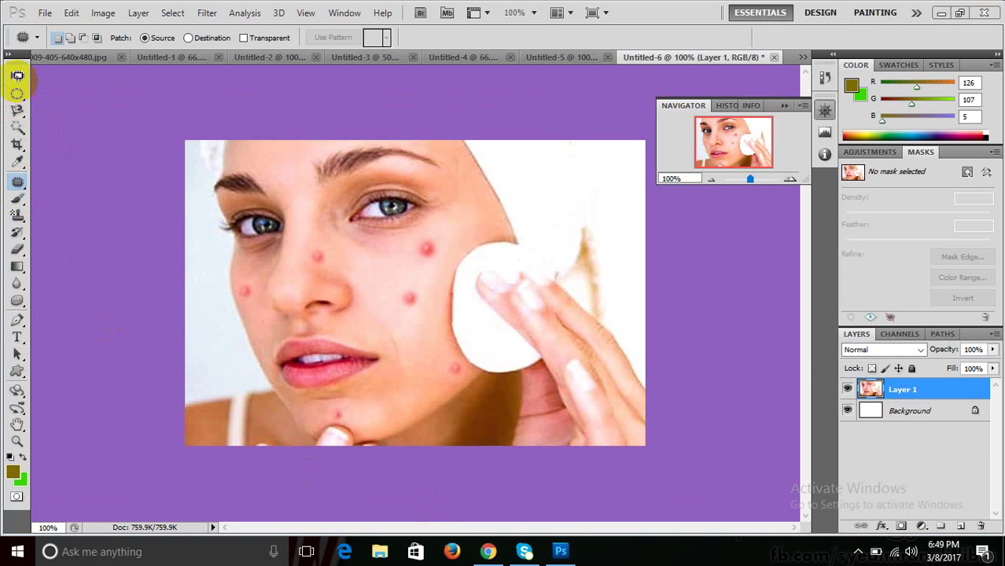
# Zoom in twice on the cheek pimples below the eye
pyautogui.click(17, 79)
pyautogui.hotkey('ctrl', '+')
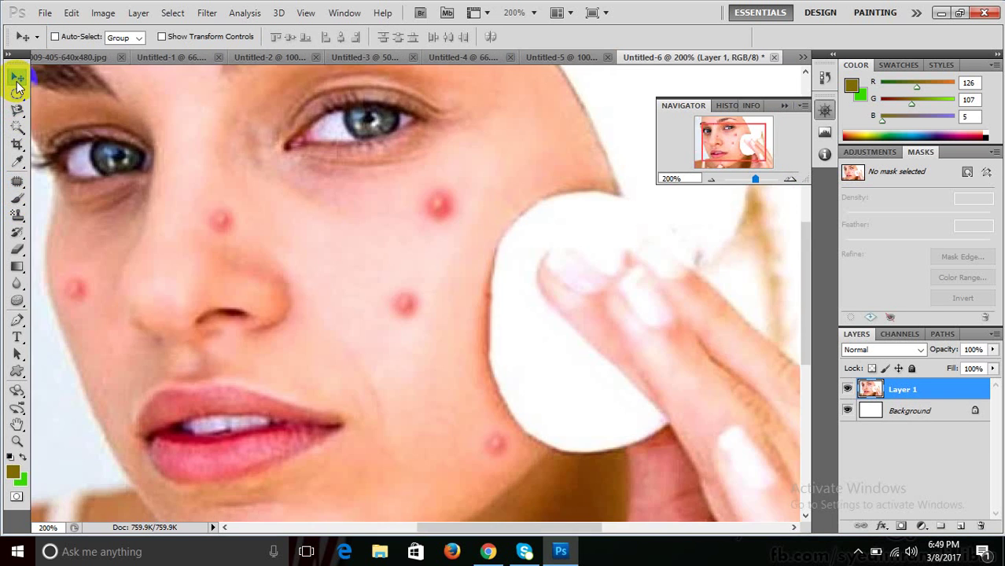
pyautogui.hotkey('ctrl', '+')
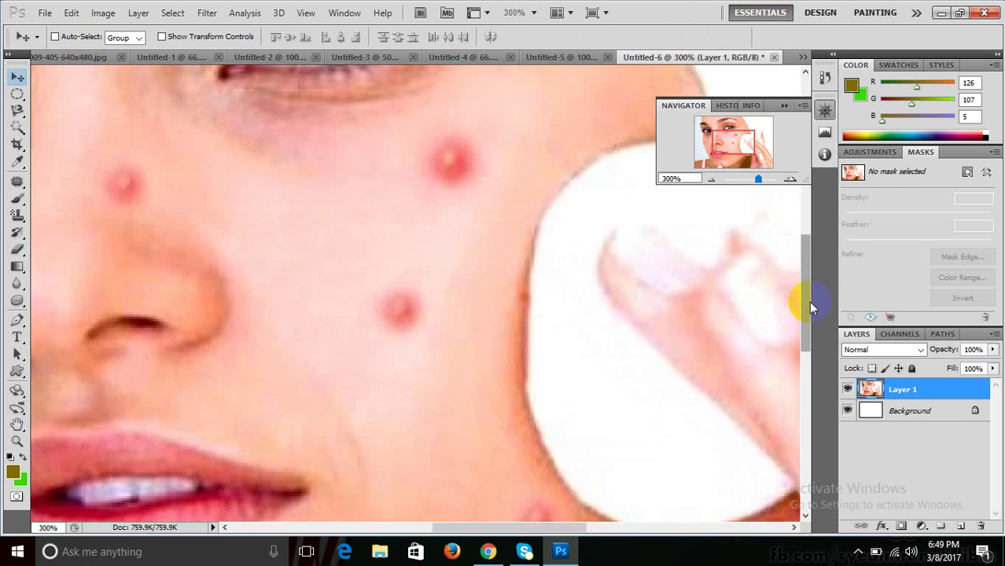
pyautogui.moveTo(807, 302); pyautogui.dragTo(804, 275)
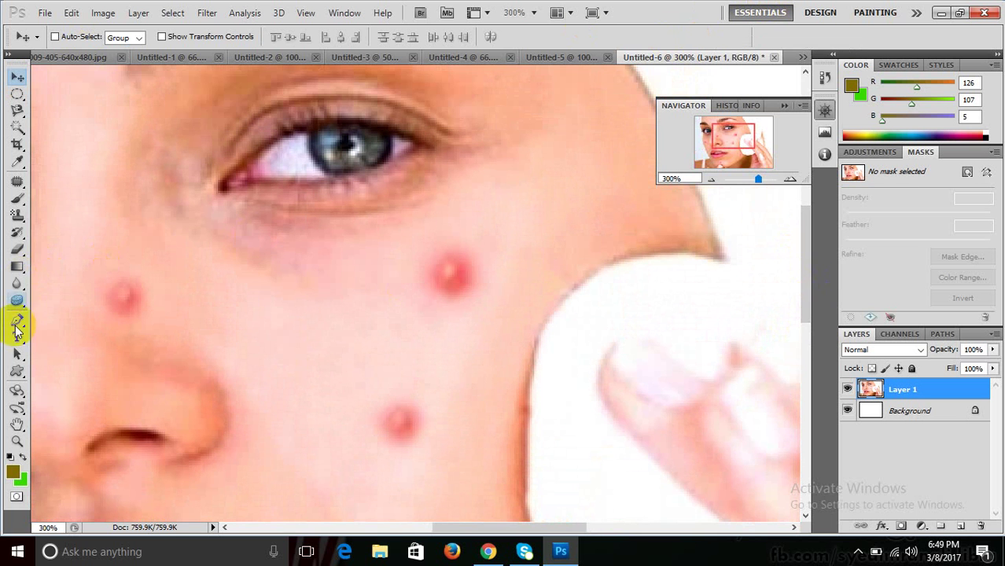
# Patch the red pimple below the eye with clean skin, redoing the patch once
pyautogui.click(17, 181)
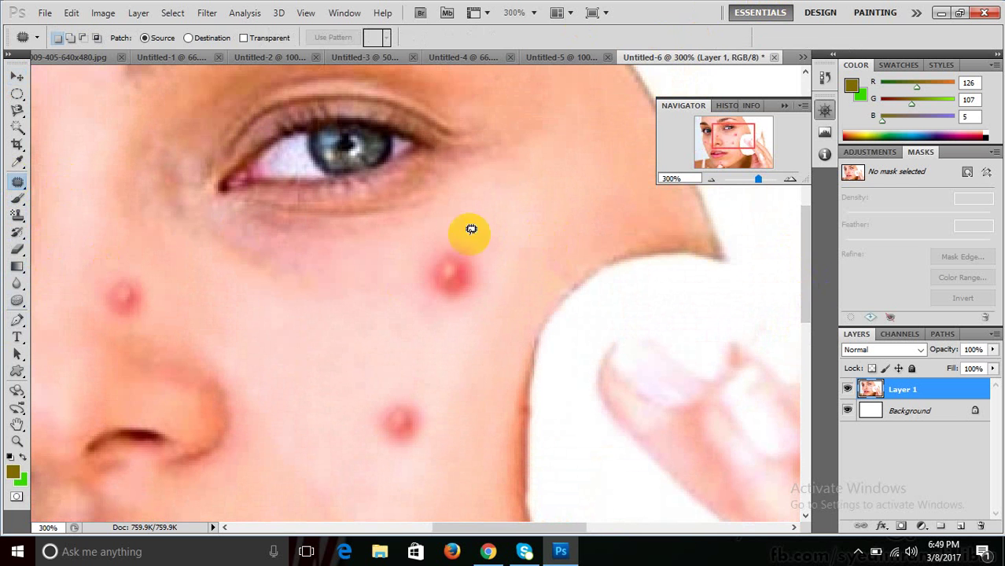
pyautogui.moveTo(437, 236)
pyautogui.mouseDown()
pyautogui.moveTo(491, 264)
pyautogui.moveTo(437, 233)
pyautogui.mouseUp()
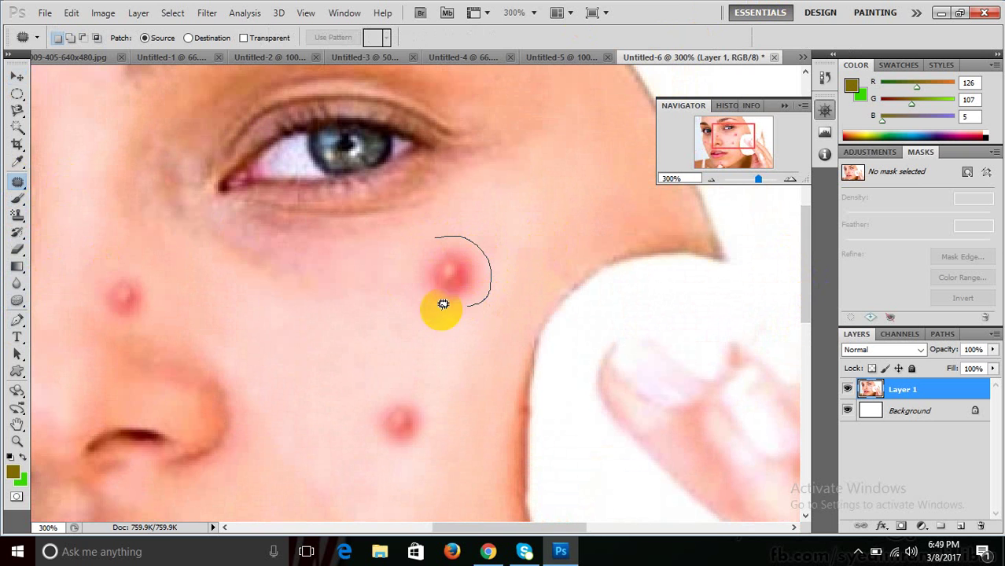
pyautogui.moveTo(448, 273); pyautogui.dragTo(417, 342)
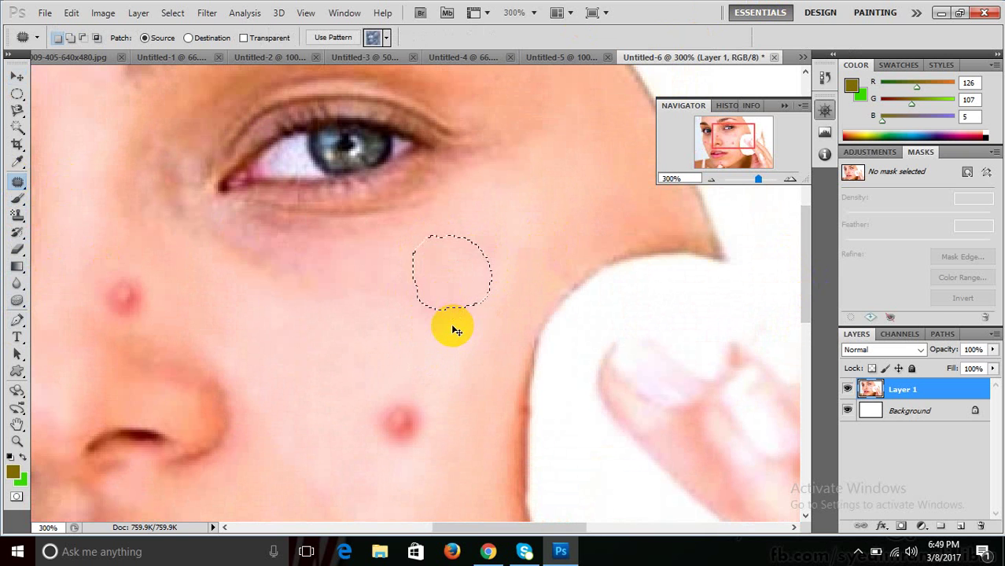
pyautogui.hotkey('ctrl', 'z')
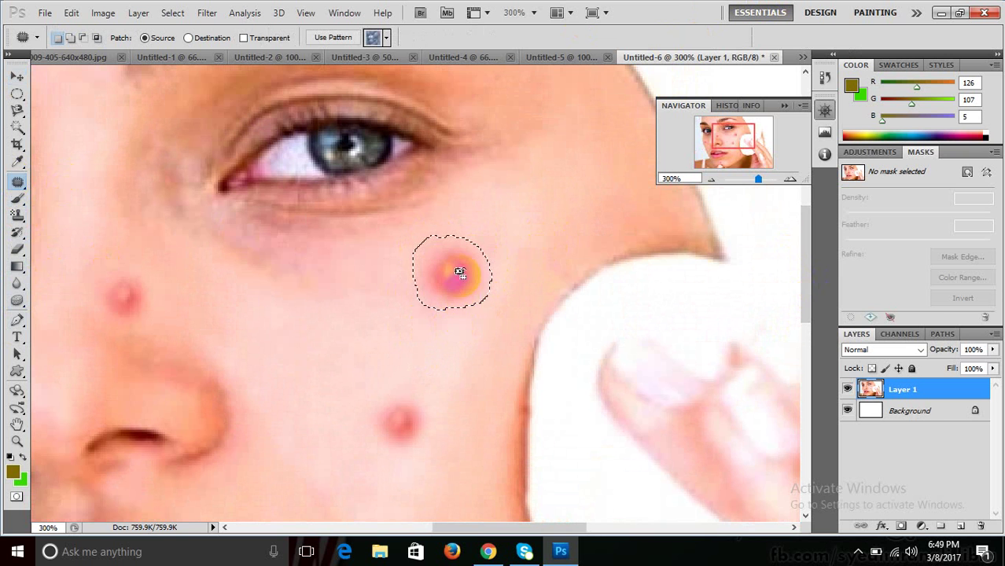
pyautogui.moveTo(450, 287); pyautogui.dragTo(426, 346)
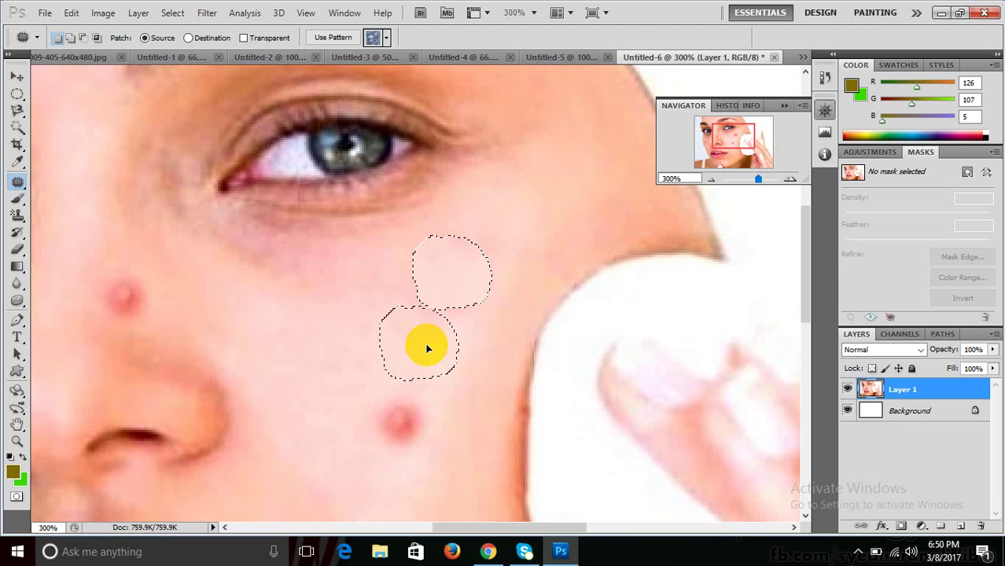
# Patch the cheek blemishes by dragging Patch tool selections onto nearby clean skin
pyautogui.moveTo(427, 348); pyautogui.dragTo(425, 346)
pyautogui.moveTo(423, 346); pyautogui.dragTo(423, 346)
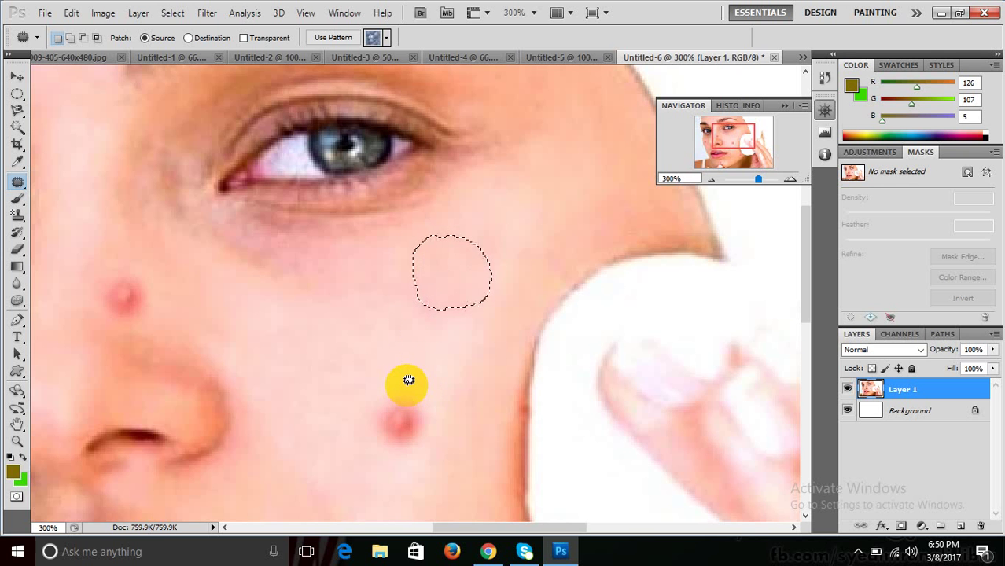
pyautogui.moveTo(408, 381); pyautogui.dragTo(399, 381)
pyautogui.moveTo(419, 418); pyautogui.dragTo(361, 383)
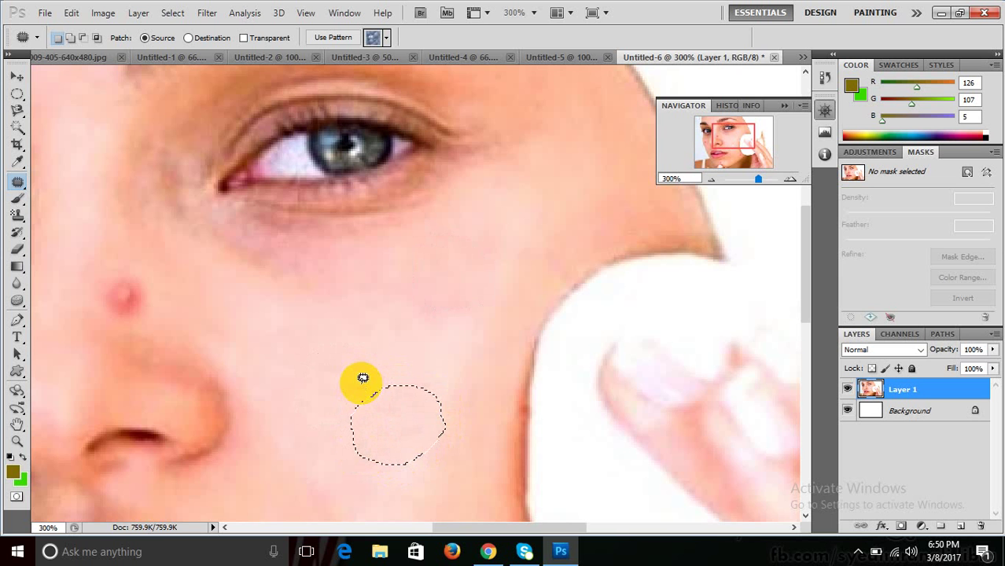
pyautogui.moveTo(109, 273)
pyautogui.mouseDown()
pyautogui.moveTo(102, 303)
pyautogui.moveTo(110, 269)
pyautogui.moveTo(191, 300)
pyautogui.mouseUp()
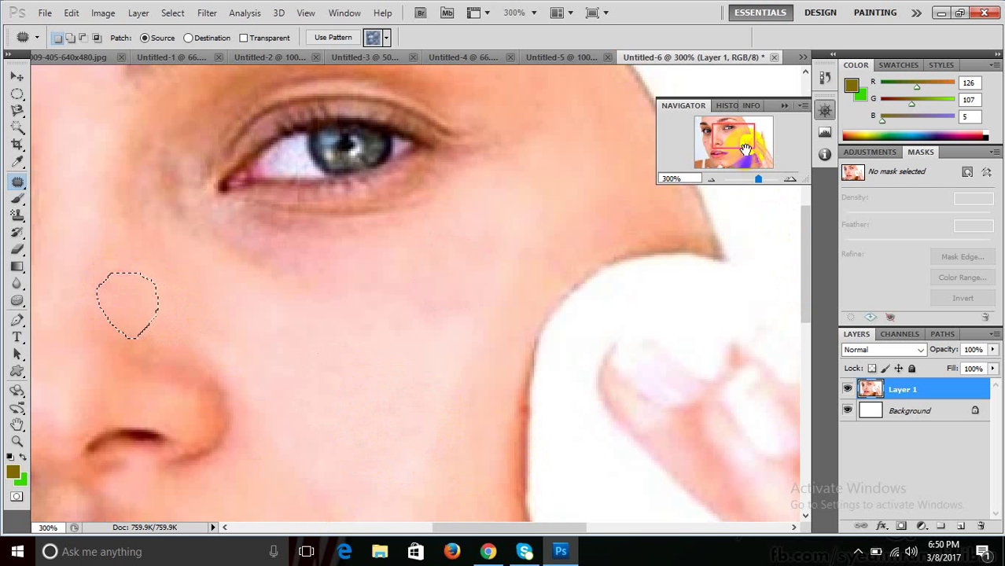
# Patch the remaining cheek, chin and neck pimples with clear skin, then deselect
pyautogui.moveTo(745, 150); pyautogui.dragTo(731, 159)
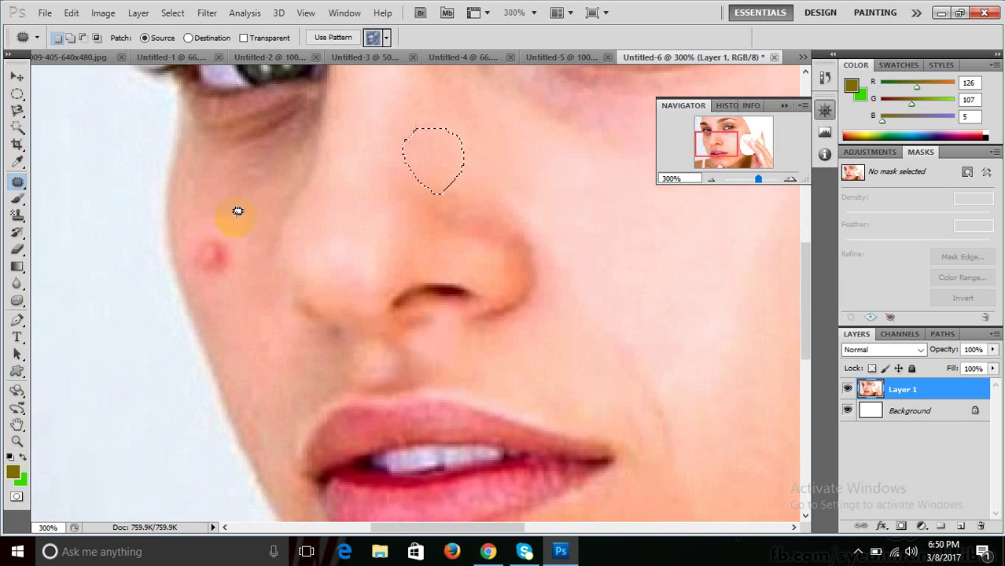
pyautogui.moveTo(210, 225); pyautogui.dragTo(192, 216)
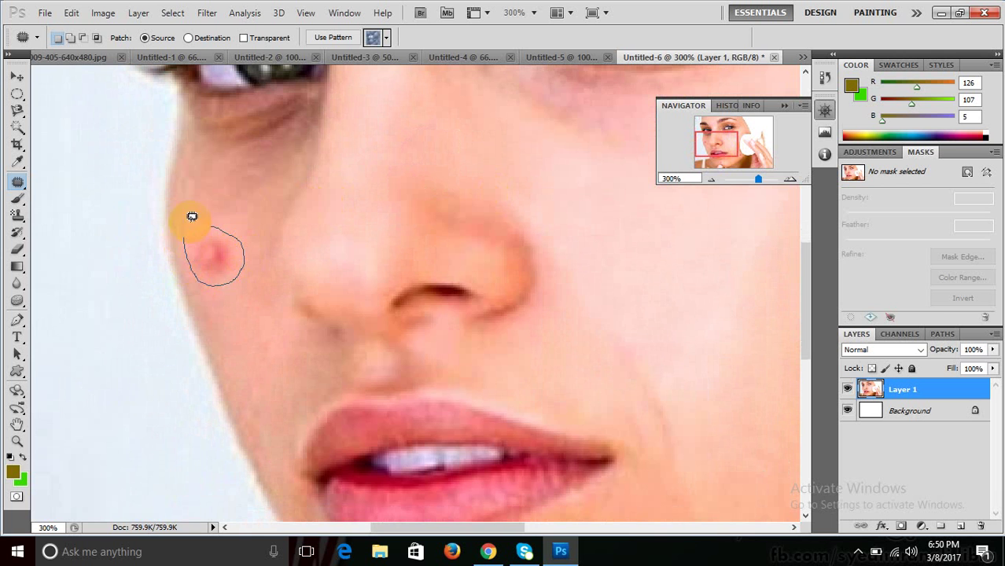
pyautogui.moveTo(223, 250); pyautogui.dragTo(261, 282)
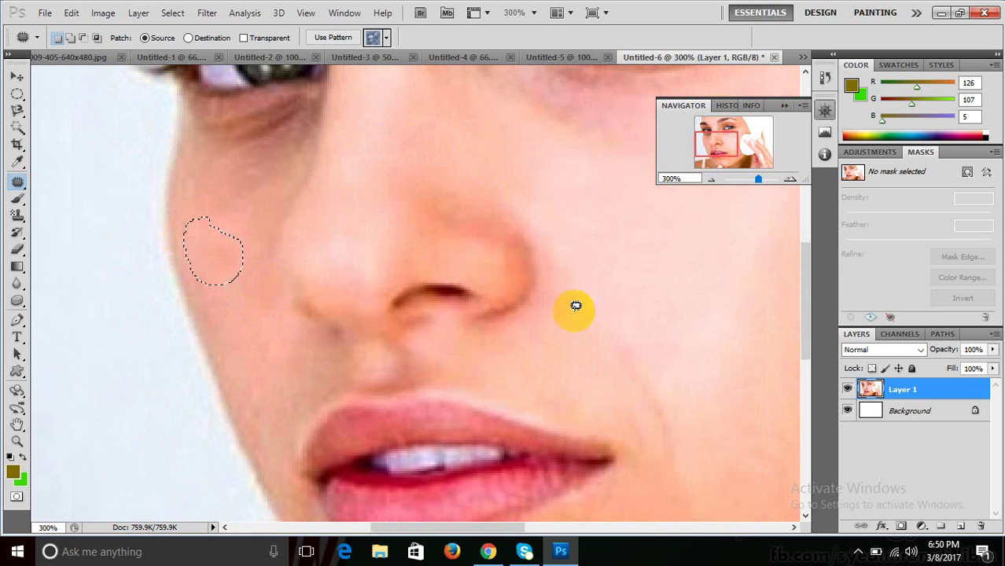
pyautogui.moveTo(723, 145); pyautogui.dragTo(729, 167)
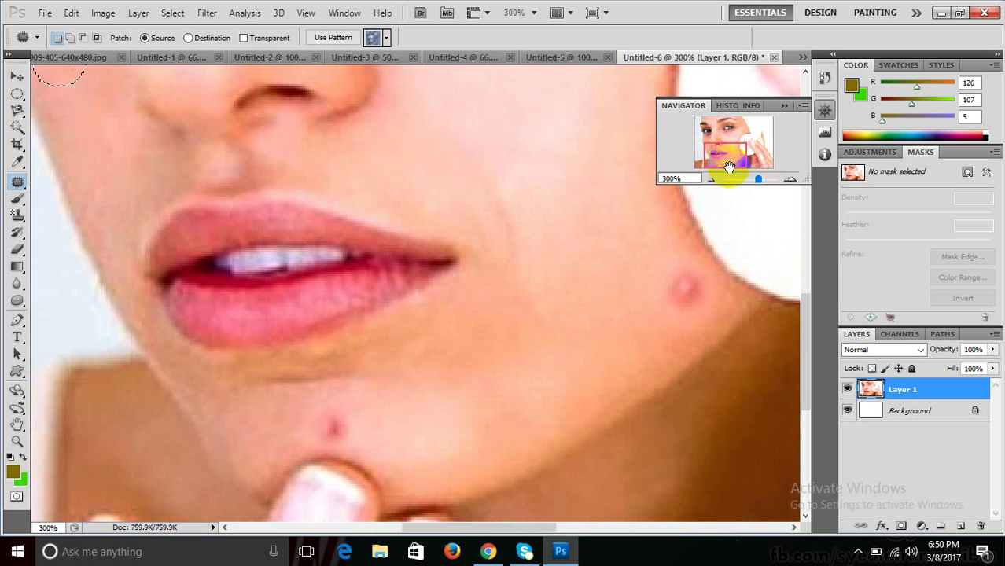
pyautogui.moveTo(332, 403)
pyautogui.mouseDown()
pyautogui.moveTo(325, 442)
pyautogui.moveTo(335, 409)
pyautogui.moveTo(378, 415)
pyautogui.mouseUp()
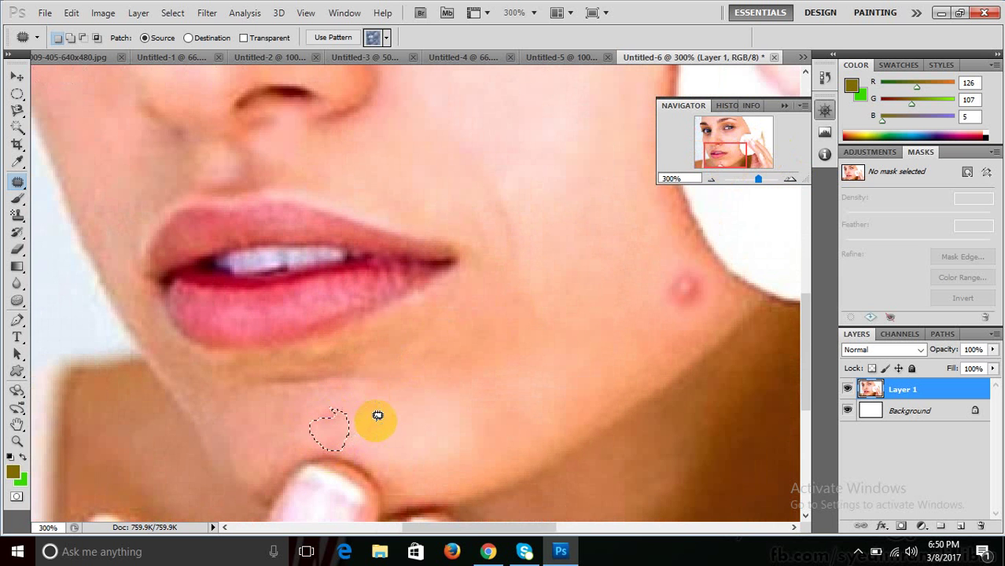
pyautogui.moveTo(672, 267)
pyautogui.mouseDown()
pyautogui.moveTo(659, 266)
pyautogui.moveTo(639, 307)
pyautogui.mouseUp()
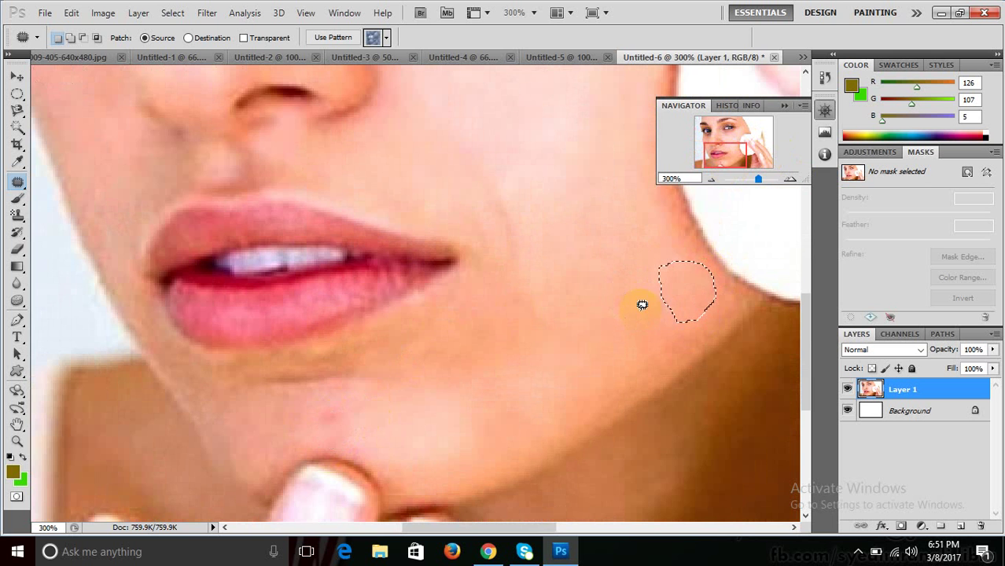
pyautogui.hotkey('ctrl', 'd')
# Pick the Burn tool at Midtones, 50% exposure, and zoom in on the eyebrow
pyautogui.hotkey('ctrl', '1')
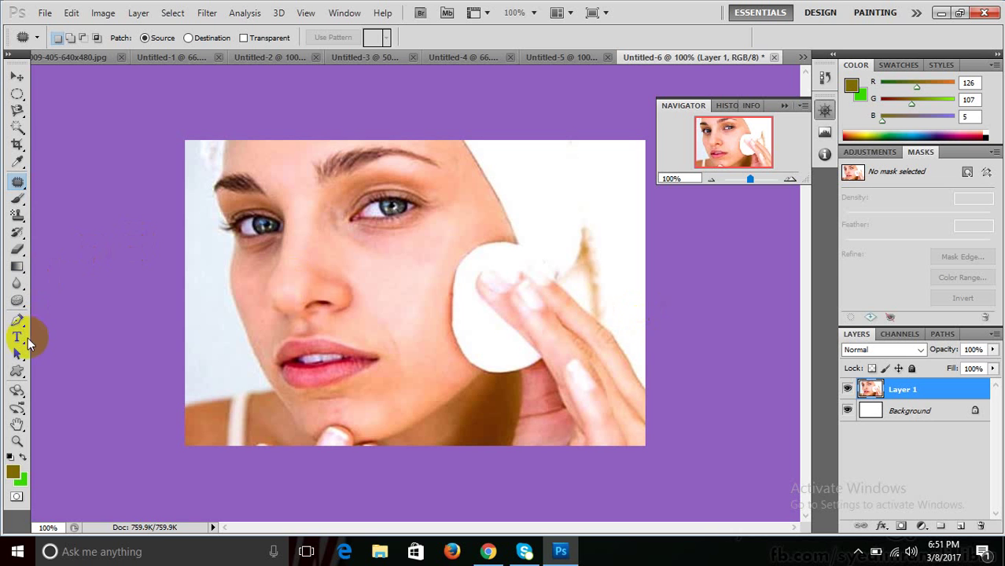
pyautogui.click(17, 302)
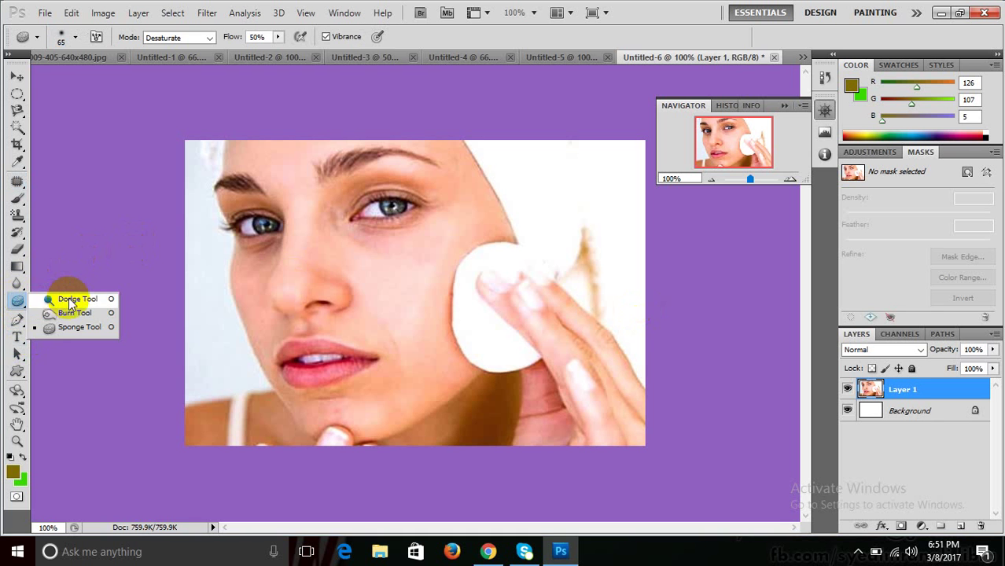
pyautogui.click(71, 314)
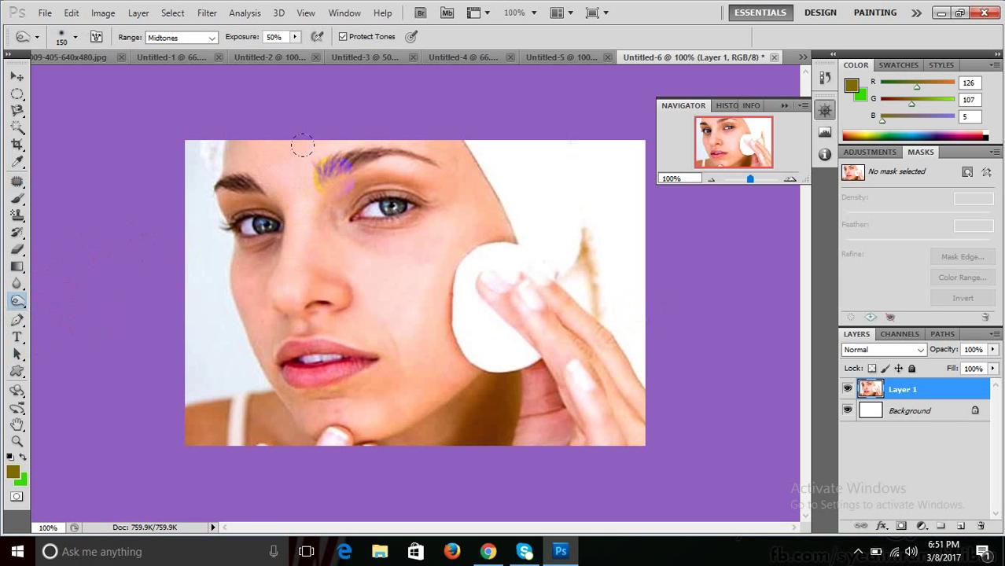
pyautogui.hotkey('ctrl', '+')
pyautogui.hotkey('ctrl', '+')
pyautogui.hotkey('ctrl', '+')
pyautogui.hotkey('ctrl', '+')
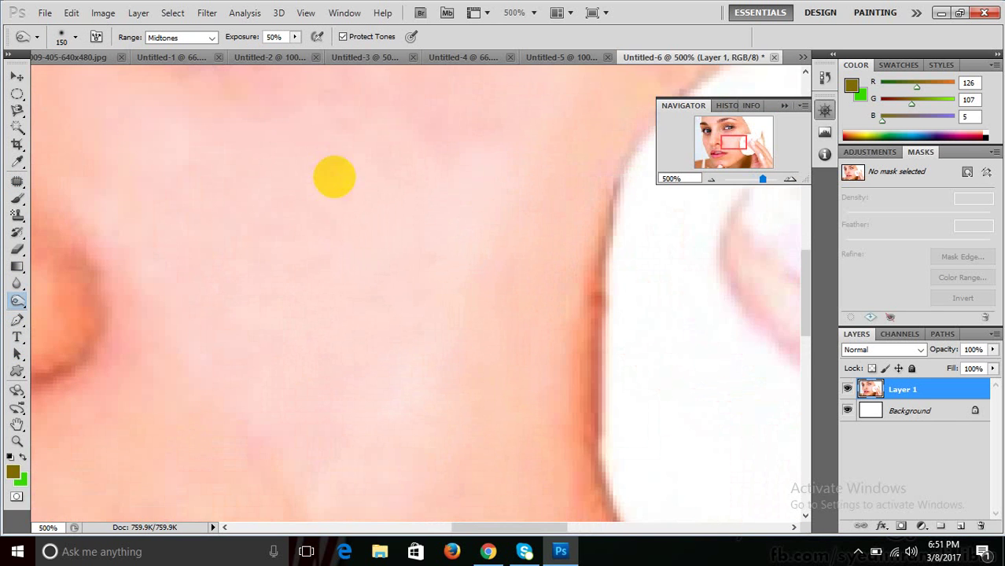
pyautogui.moveTo(732, 142); pyautogui.dragTo(729, 105)
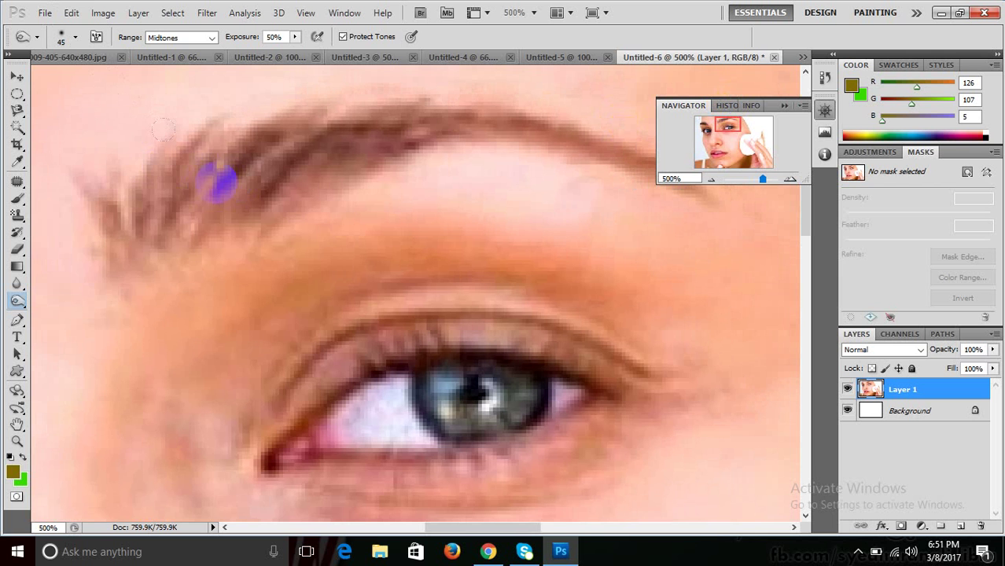
# Burn along the whole eyebrow, from tail to inner end, and around the eyes
pyautogui.moveTo(164, 130)
pyautogui.mouseDown()
pyautogui.moveTo(92, 165)
pyautogui.moveTo(228, 124)
pyautogui.mouseUp()
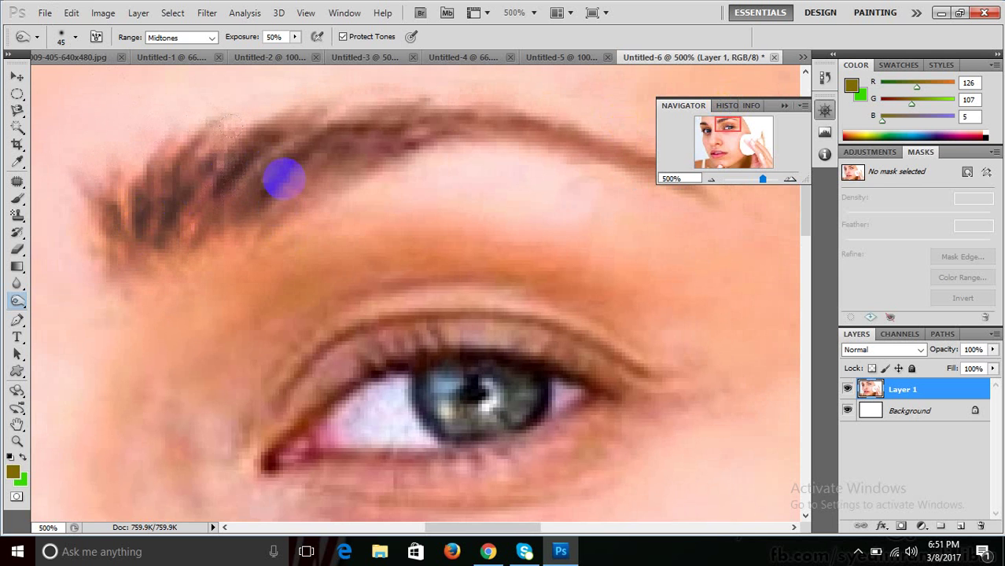
pyautogui.moveTo(284, 179)
pyautogui.mouseDown()
pyautogui.moveTo(442, 124)
pyautogui.moveTo(538, 117)
pyautogui.moveTo(579, 135)
pyautogui.mouseUp()
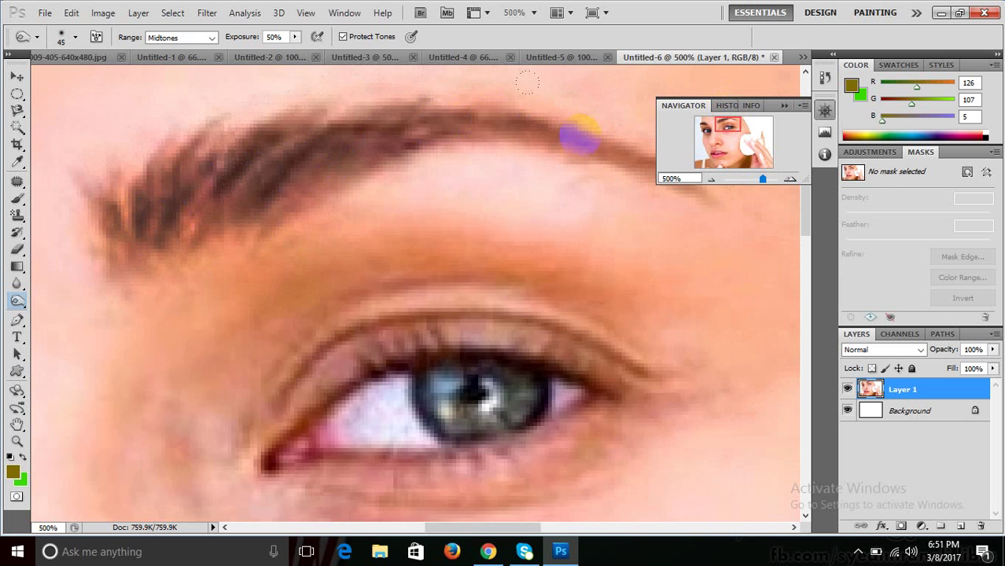
pyautogui.click(708, 157)
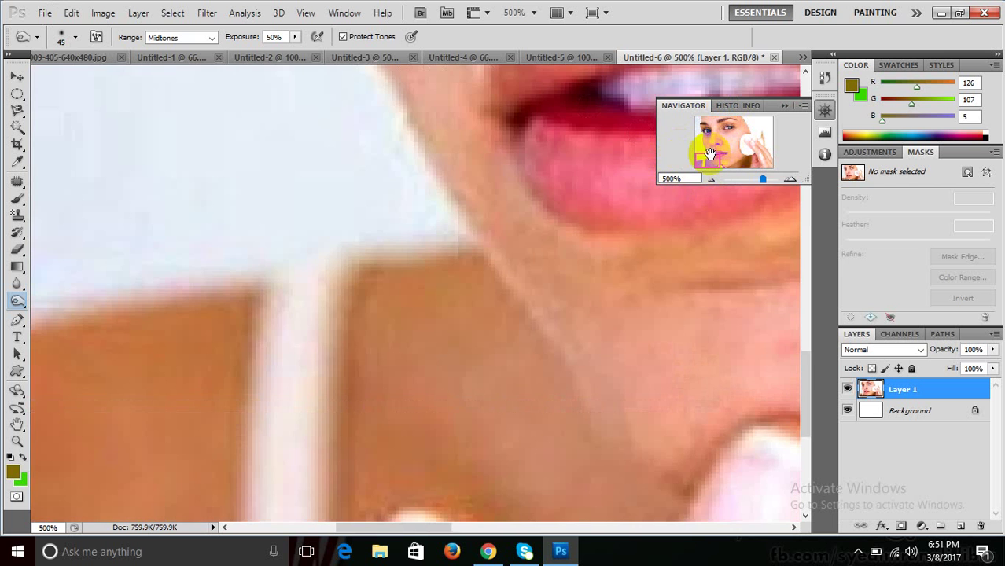
pyautogui.moveTo(710, 153); pyautogui.dragTo(739, 124)
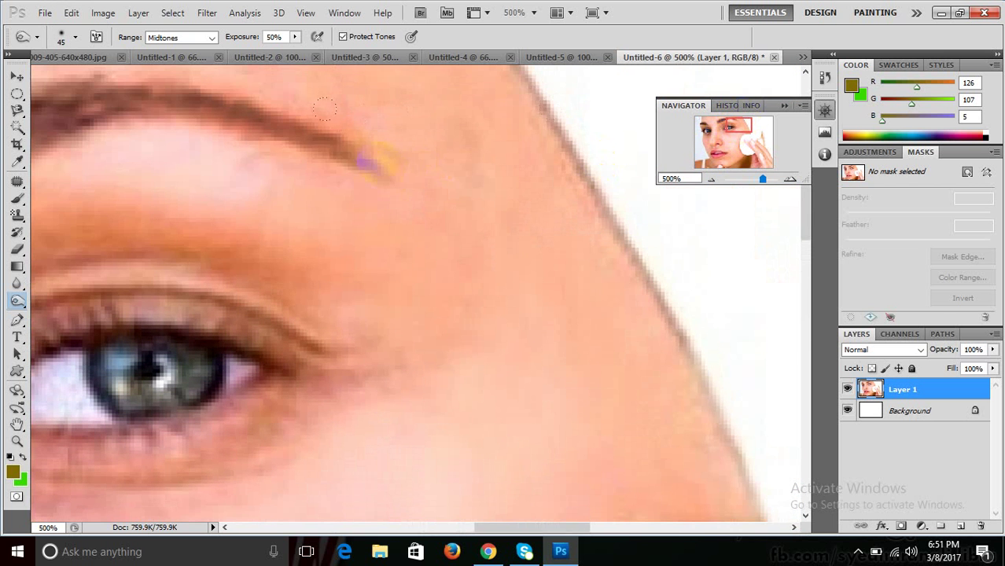
pyautogui.moveTo(363, 162)
pyautogui.mouseDown()
pyautogui.moveTo(224, 108)
pyautogui.moveTo(266, 126)
pyautogui.mouseUp()
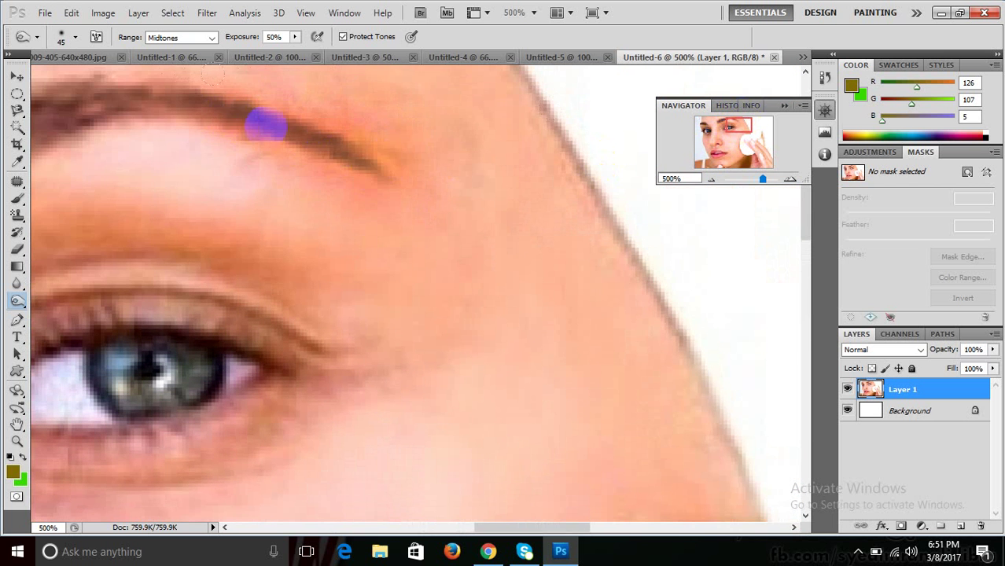
pyautogui.hotkey('ctrl', '-')
pyautogui.hotkey('ctrl', '-')
pyautogui.hotkey('ctrl', '-')
pyautogui.hotkey('ctrl', '-')
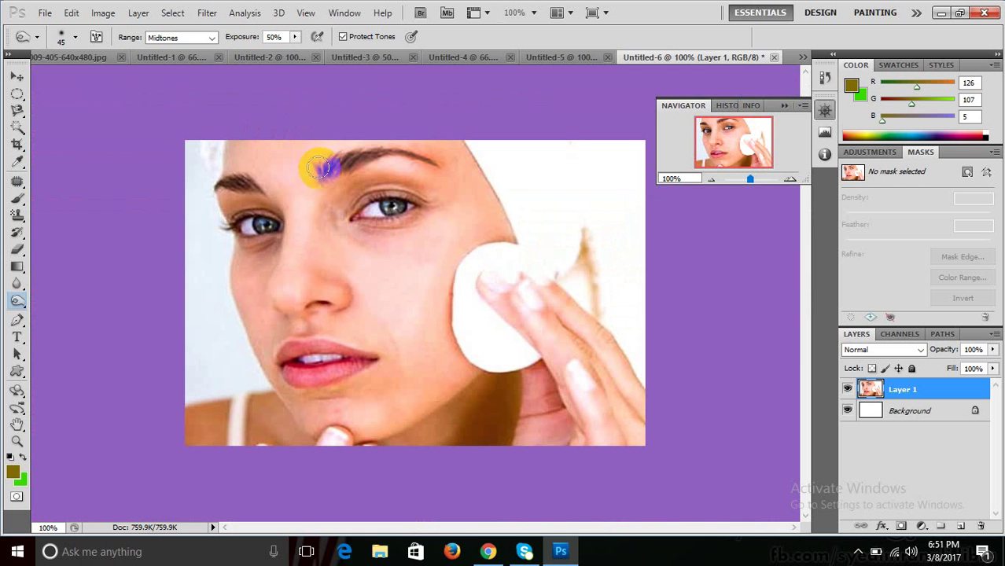
pyautogui.moveTo(318, 167)
pyautogui.mouseDown()
pyautogui.moveTo(346, 159)
pyautogui.moveTo(234, 184)
pyautogui.moveTo(260, 220)
pyautogui.mouseUp()
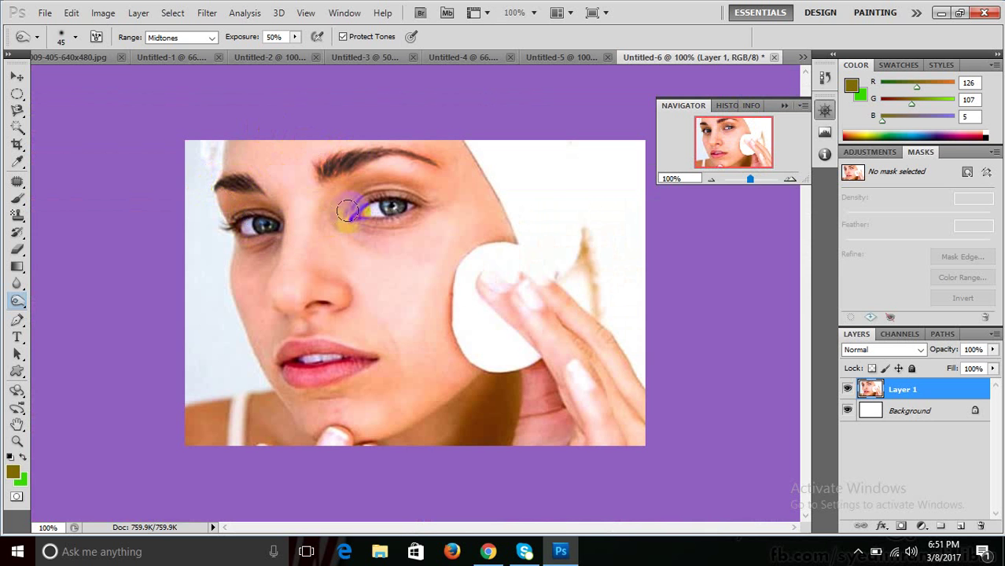
pyautogui.moveTo(354, 209); pyautogui.dragTo(392, 204)
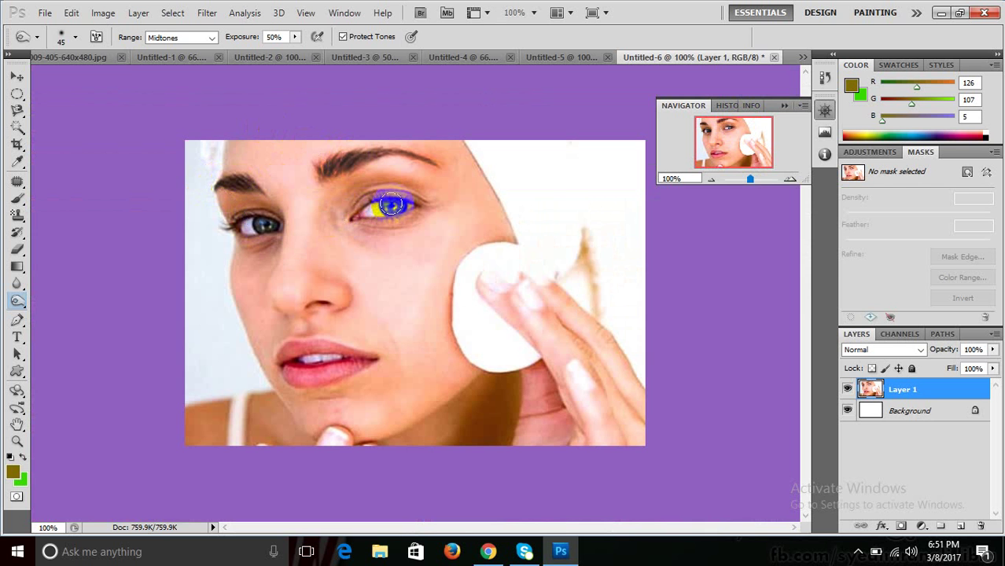
# Lighten the face and cotton pad with a large Dodge brush
pyautogui.rightClick(18, 301)
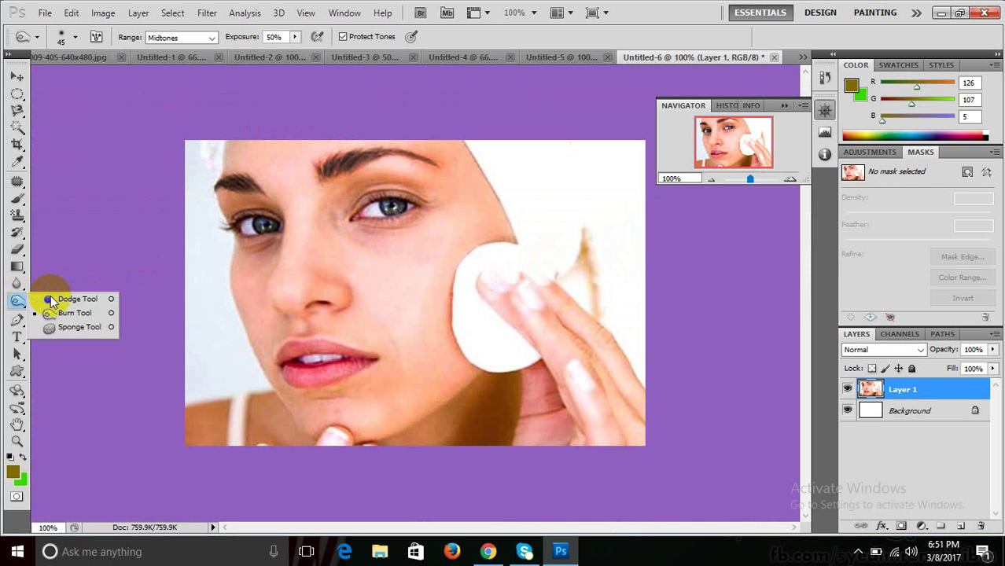
pyautogui.click(76, 300)
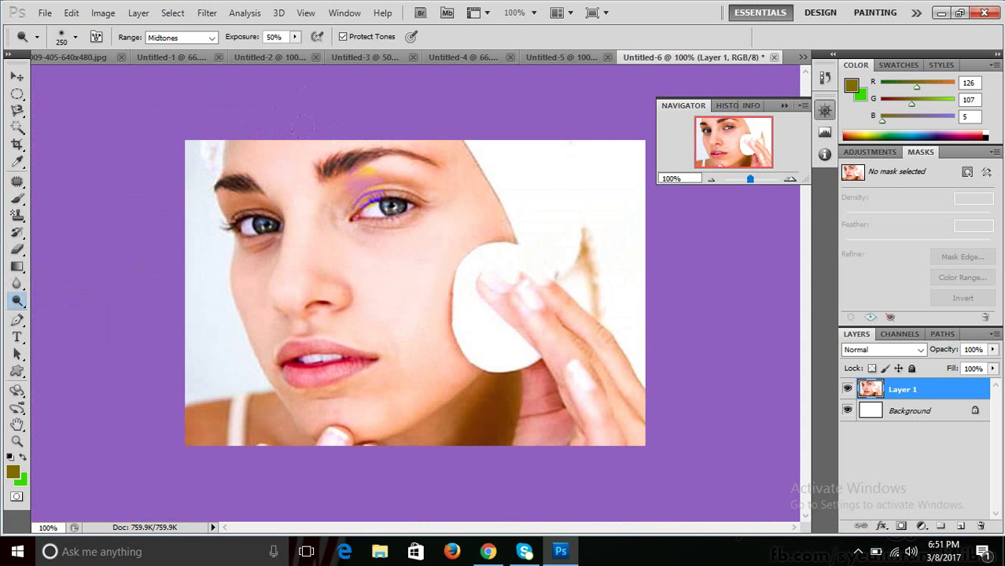
pyautogui.moveTo(363, 206); pyautogui.dragTo(466, 333)
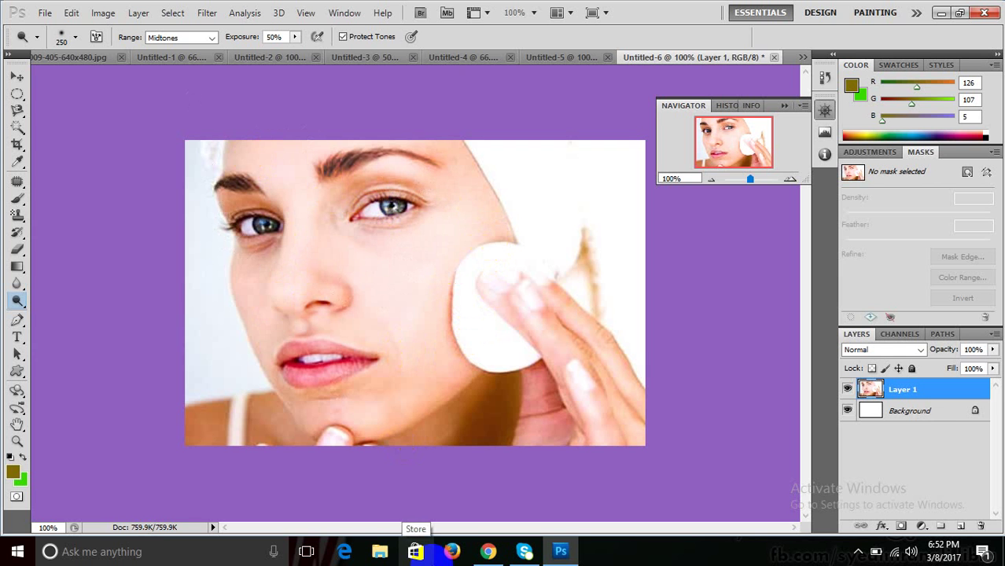
# Burn the skin around the right-hand eye to darken it
pyautogui.rightClick(17, 300)
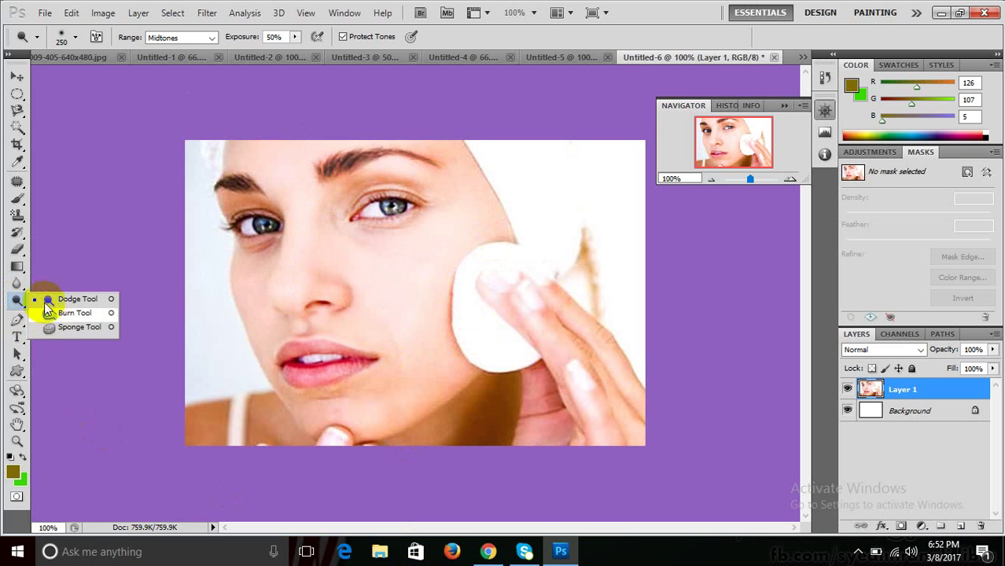
pyautogui.click(70, 313)
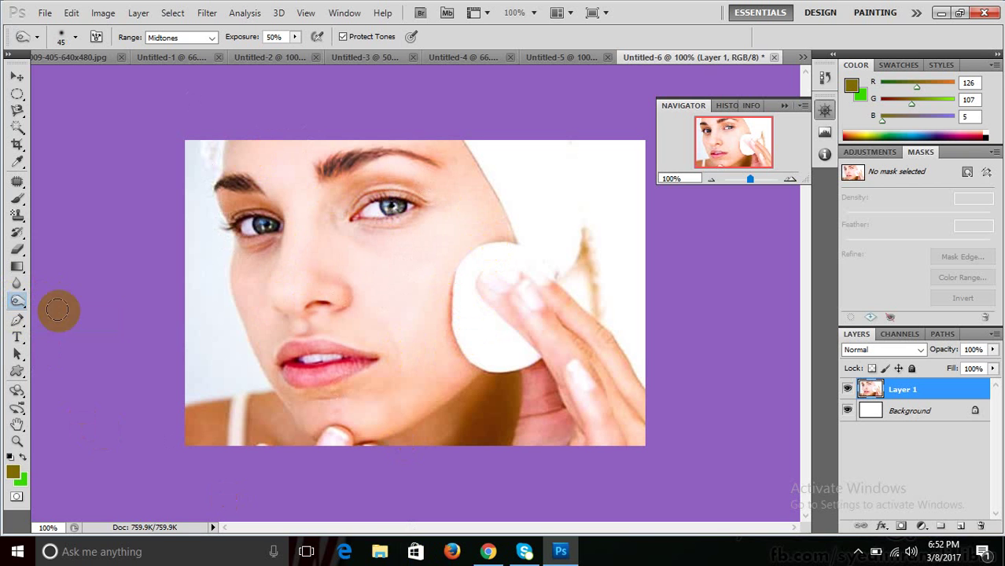
pyautogui.moveTo(260, 258)
pyautogui.mouseDown()
pyautogui.moveTo(264, 222)
pyautogui.moveTo(224, 223)
pyautogui.moveTo(400, 197)
pyautogui.mouseUp()
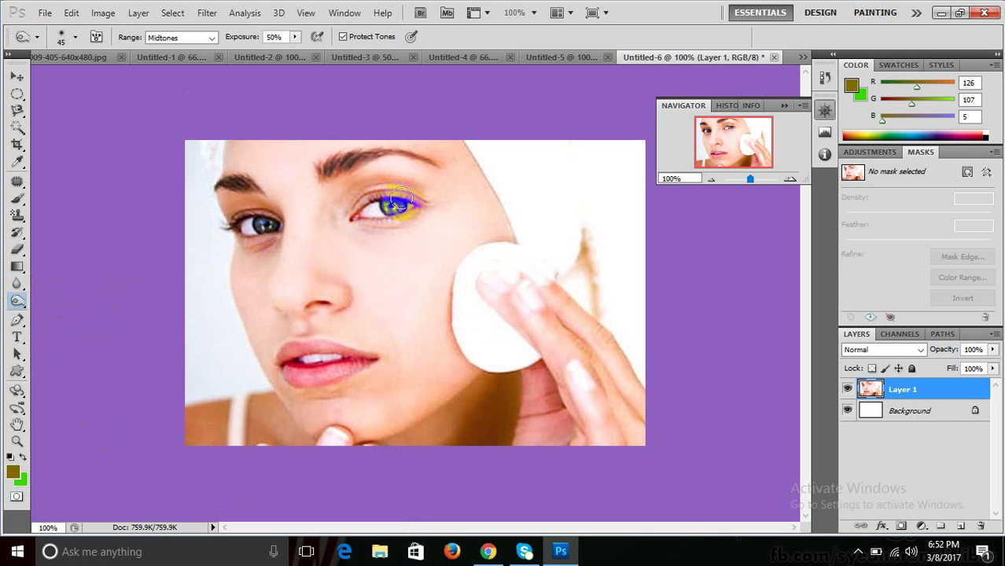
pyautogui.moveTo(17, 301); pyautogui.dragTo(56, 305)
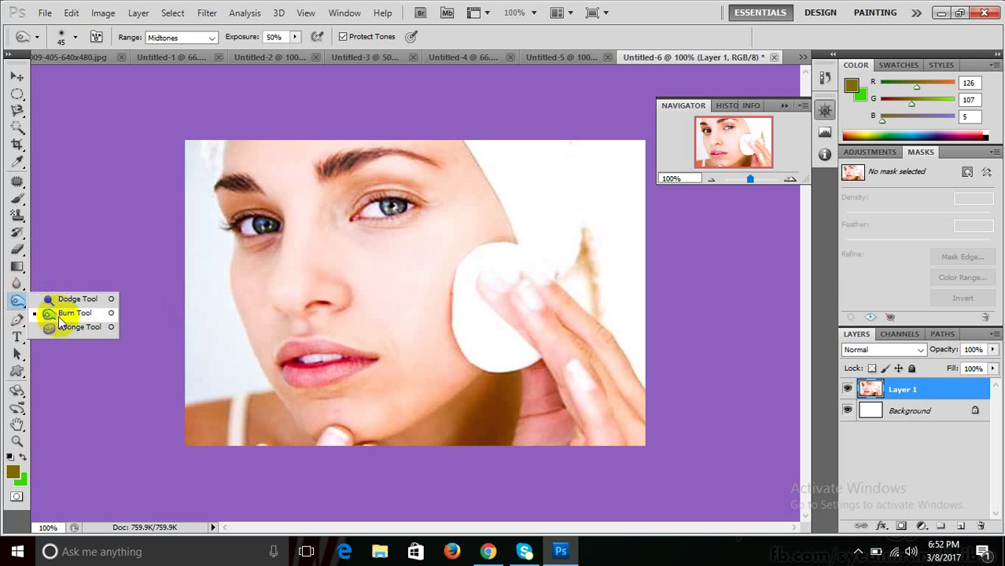
# Desaturate the lips and right-hand eye to greyish tones with the Sponge tool
pyautogui.click(68, 327)
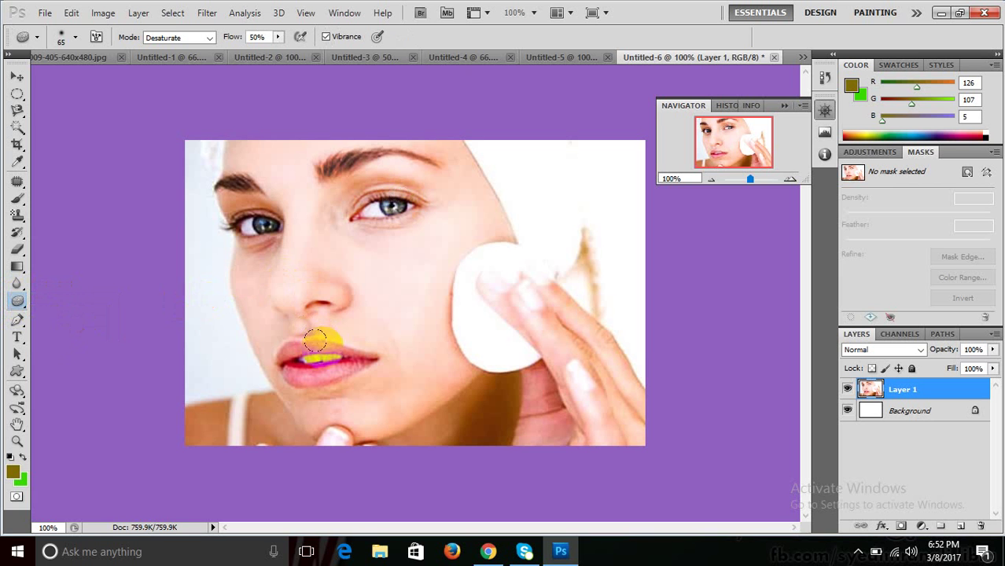
pyautogui.moveTo(260, 361)
pyautogui.mouseDown()
pyautogui.moveTo(385, 361)
pyautogui.moveTo(262, 370)
pyautogui.moveTo(265, 360)
pyautogui.moveTo(429, 392)
pyautogui.mouseUp()
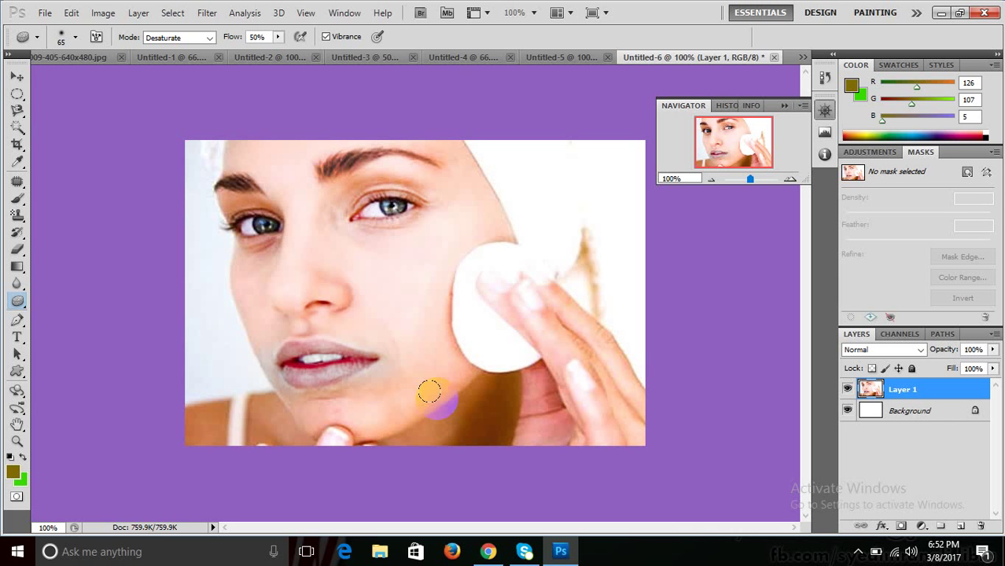
pyautogui.click(388, 205)
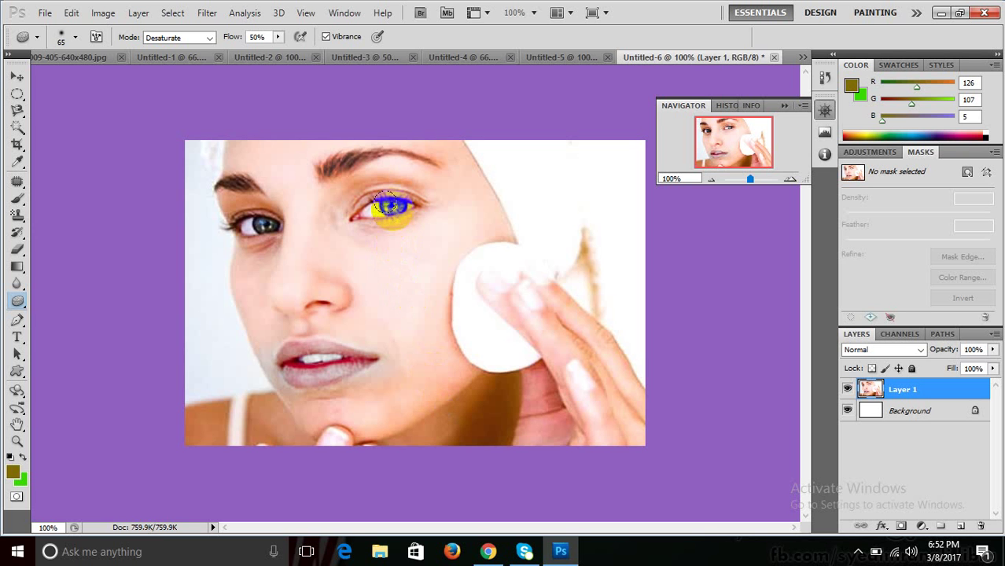
pyautogui.click(391, 203)
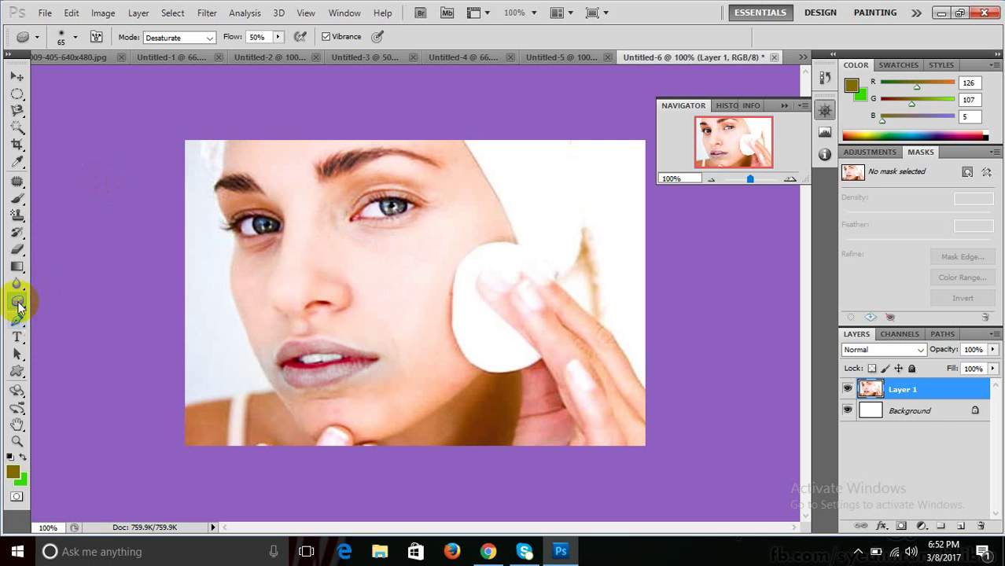
pyautogui.rightClick(20, 305)
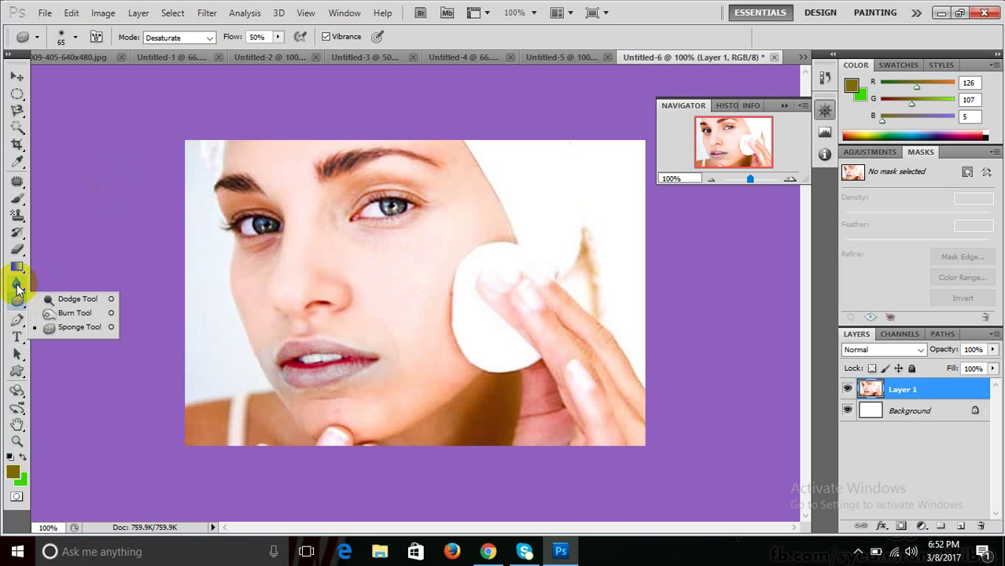
pyautogui.click(18, 283)
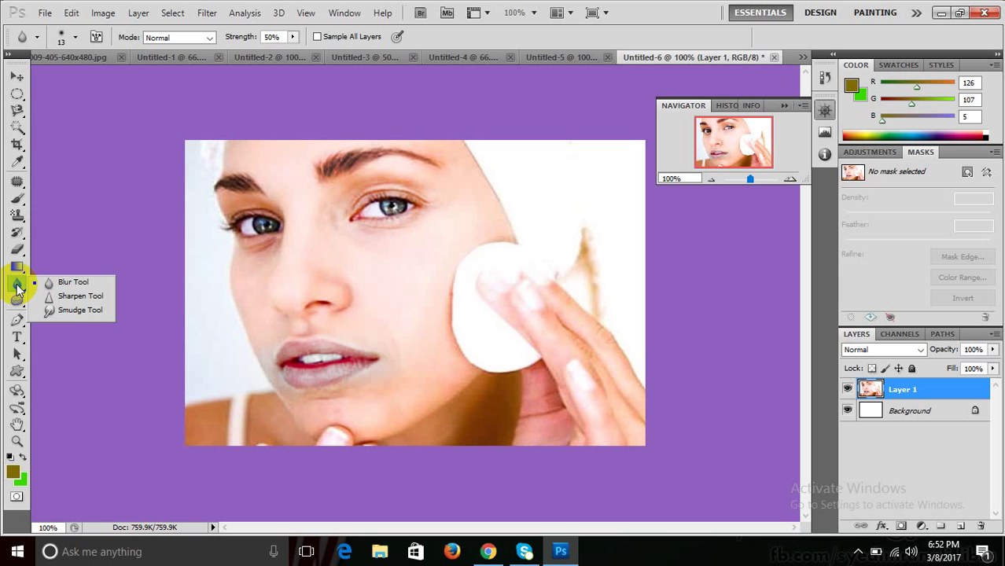
# Cycle through the Blur, Brush and Eyedropper tools, then browse the menus for Filter
pyautogui.click(18, 289)
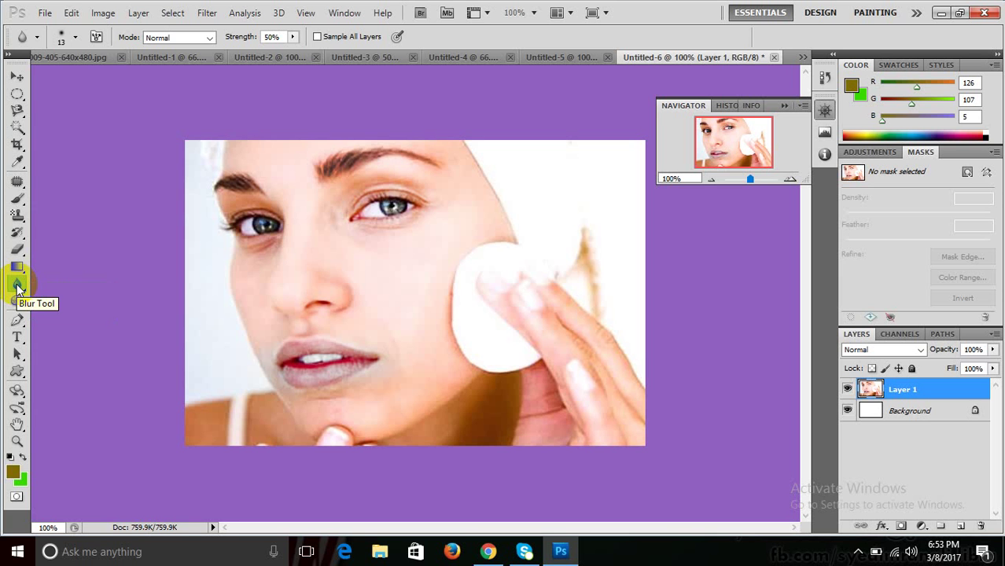
pyautogui.click(17, 201)
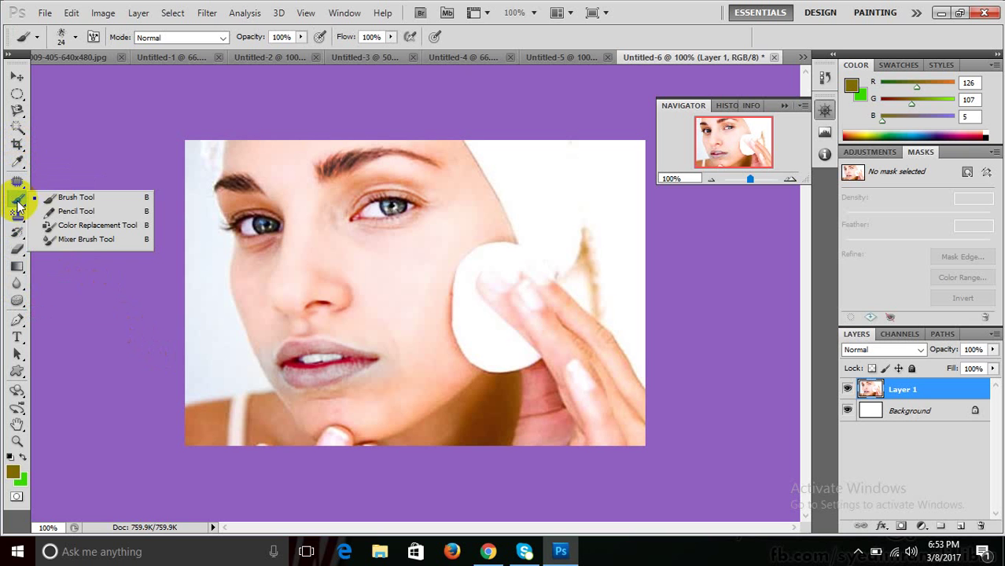
pyautogui.click(48, 199)
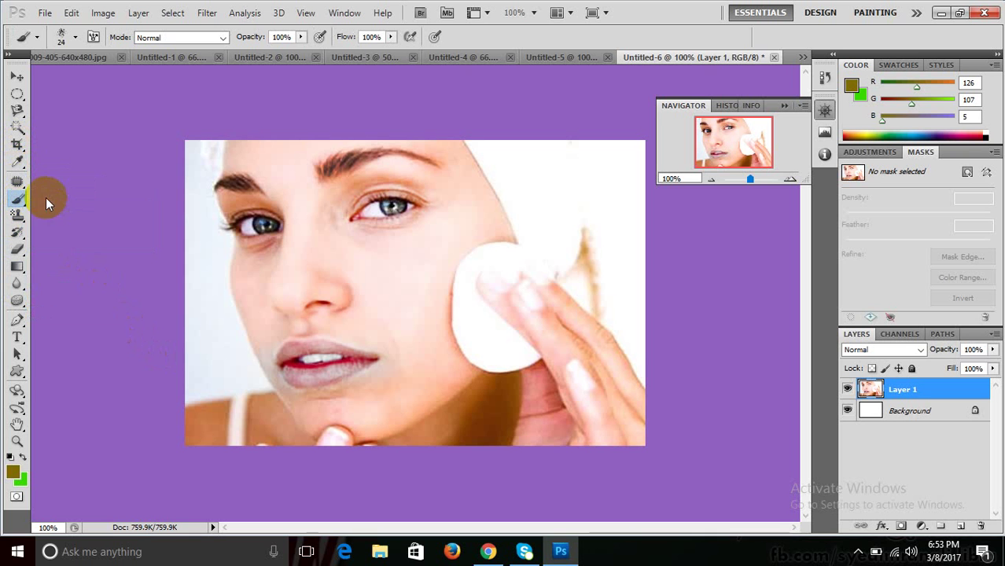
pyautogui.click(17, 161)
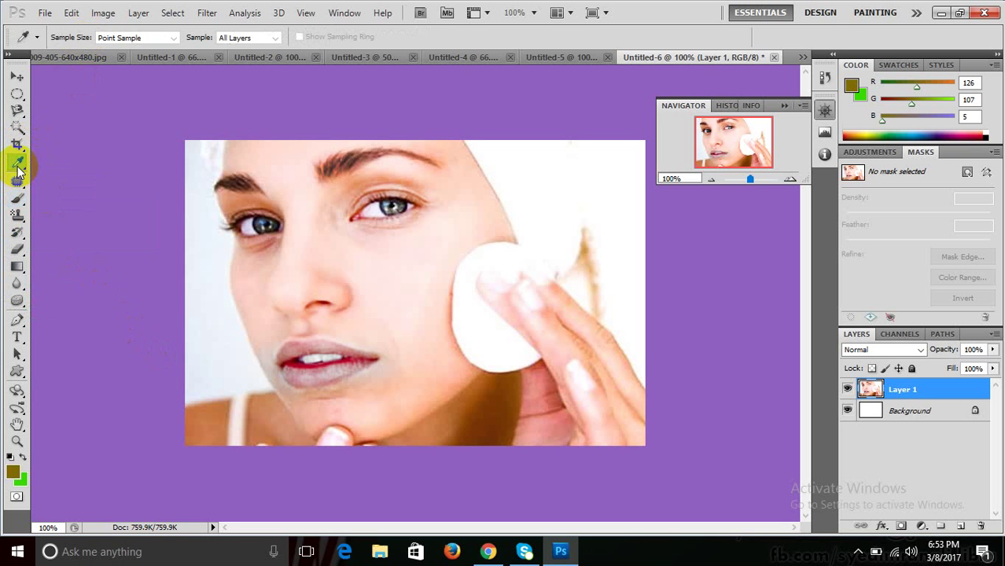
pyautogui.click(17, 161)
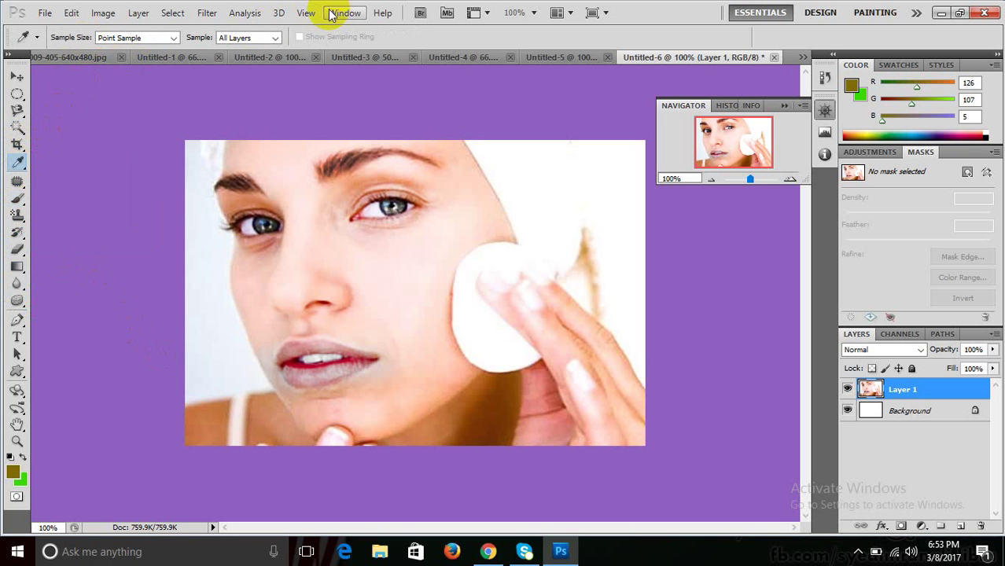
pyautogui.click(306, 12)
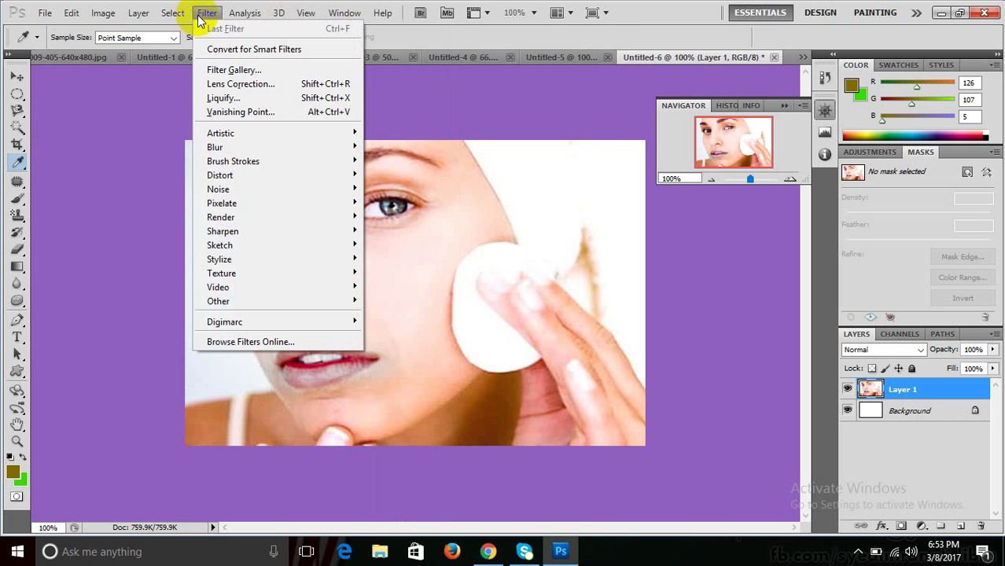
# Open Liquify with a size 78 brush and forward-warp the eye area upward
pyautogui.click(226, 101)
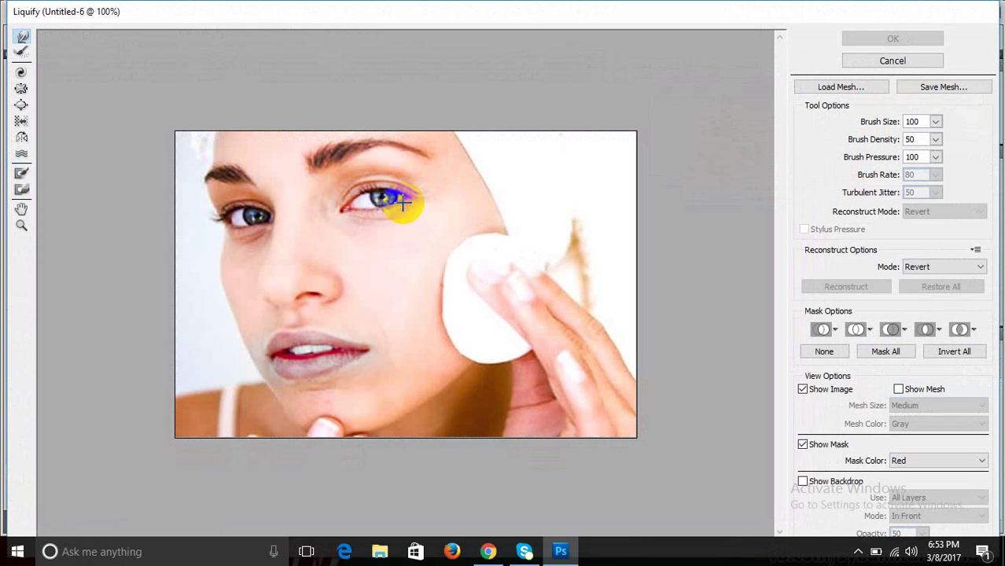
pyautogui.moveTo(402, 203); pyautogui.dragTo(362, 158)
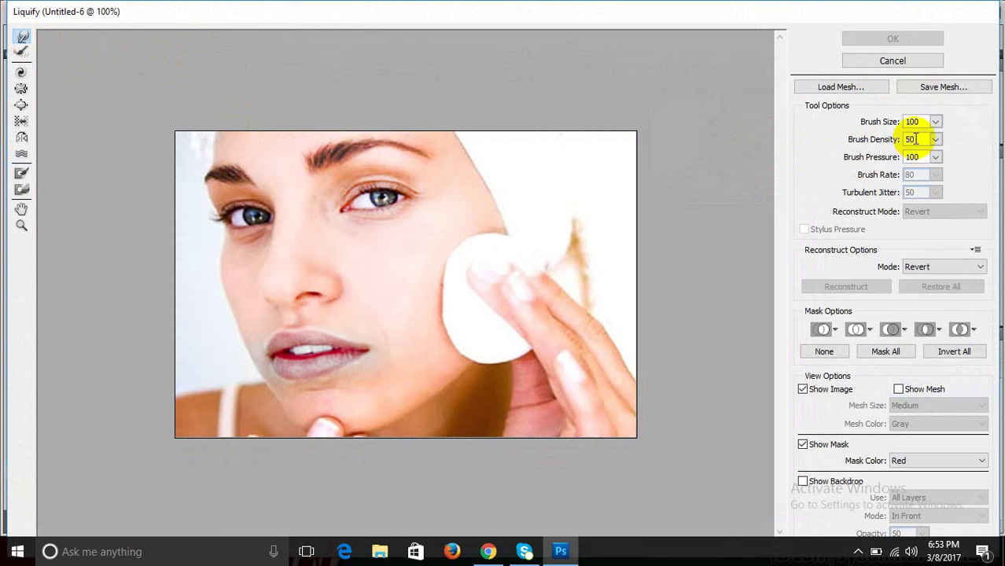
pyautogui.moveTo(659, 226); pyautogui.dragTo(440, 183)
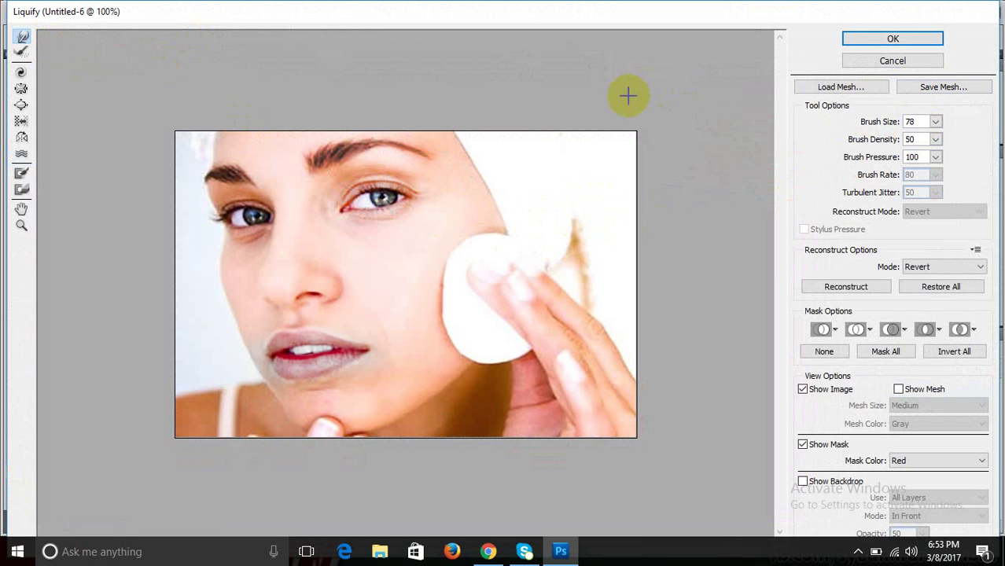
# Forward-warp both eyebrows and the left eye, enlarging the brush to 156
pyautogui.moveTo(340, 151)
pyautogui.mouseDown()
pyautogui.moveTo(359, 155)
pyautogui.moveTo(359, 145)
pyautogui.mouseUp()
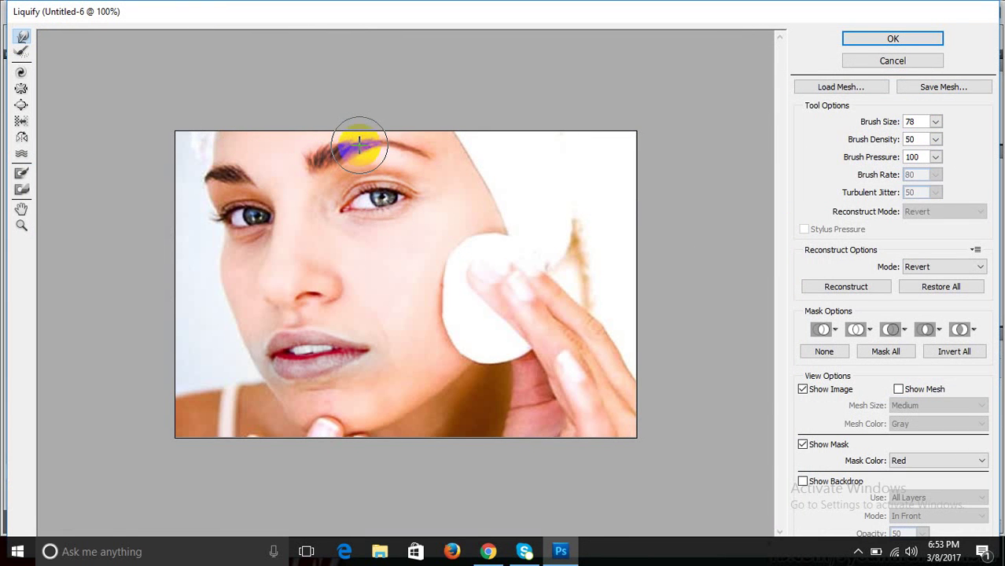
pyautogui.moveTo(359, 146); pyautogui.dragTo(359, 141)
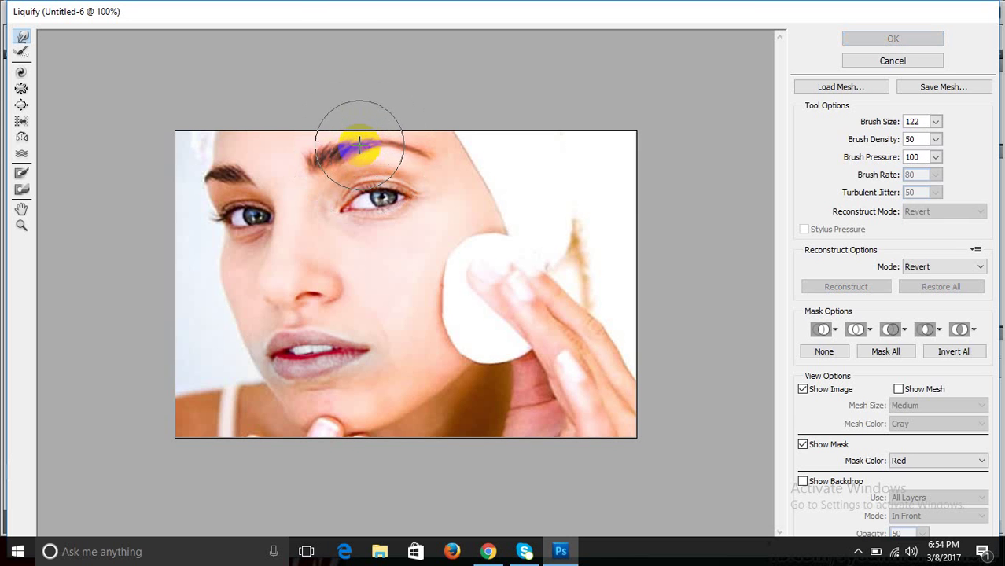
pyautogui.press(']')
pyautogui.press(']')
pyautogui.press(']')
pyautogui.press(']')
pyautogui.press(']')
pyautogui.press(']')
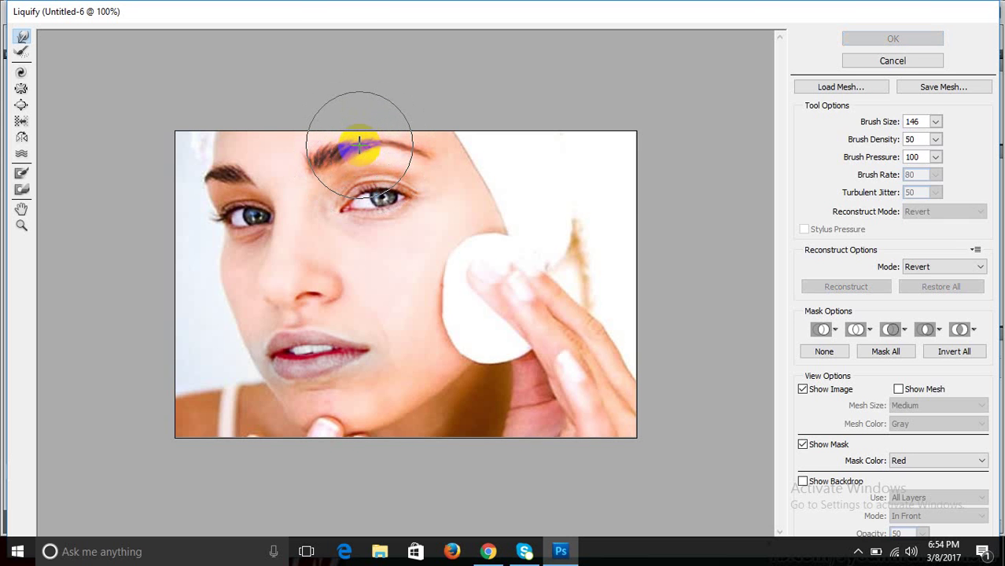
pyautogui.press(']')
pyautogui.press(']')
pyautogui.press(']')
pyautogui.moveTo(358, 142); pyautogui.dragTo(369, 140)
pyautogui.moveTo(224, 168); pyautogui.dragTo(227, 161)
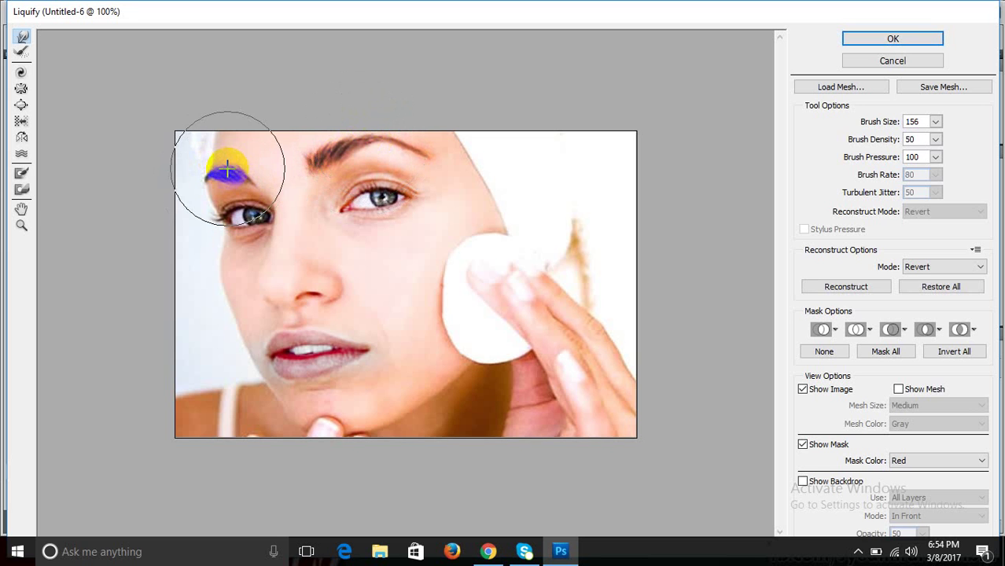
pyautogui.click(253, 213)
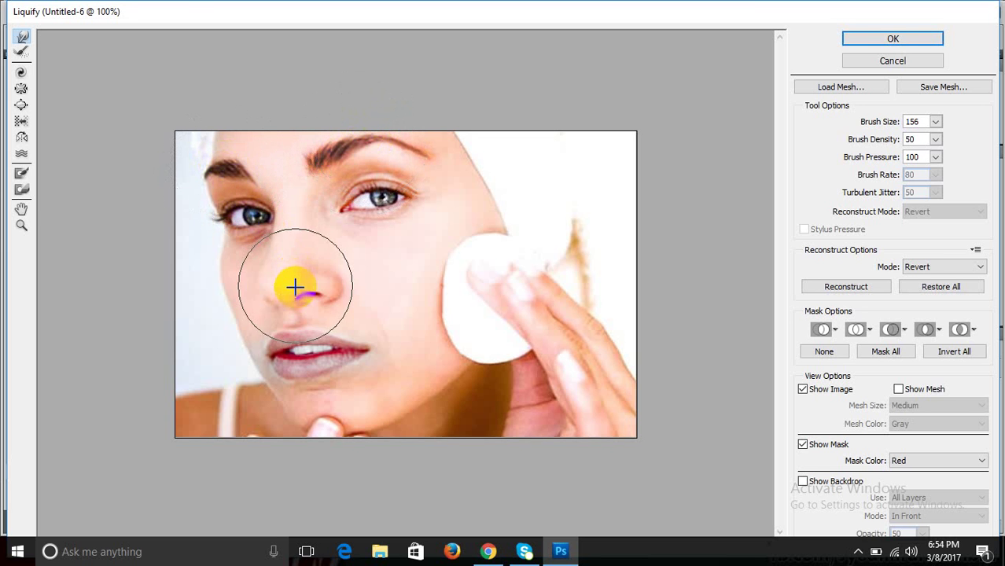
pyautogui.click(250, 218)
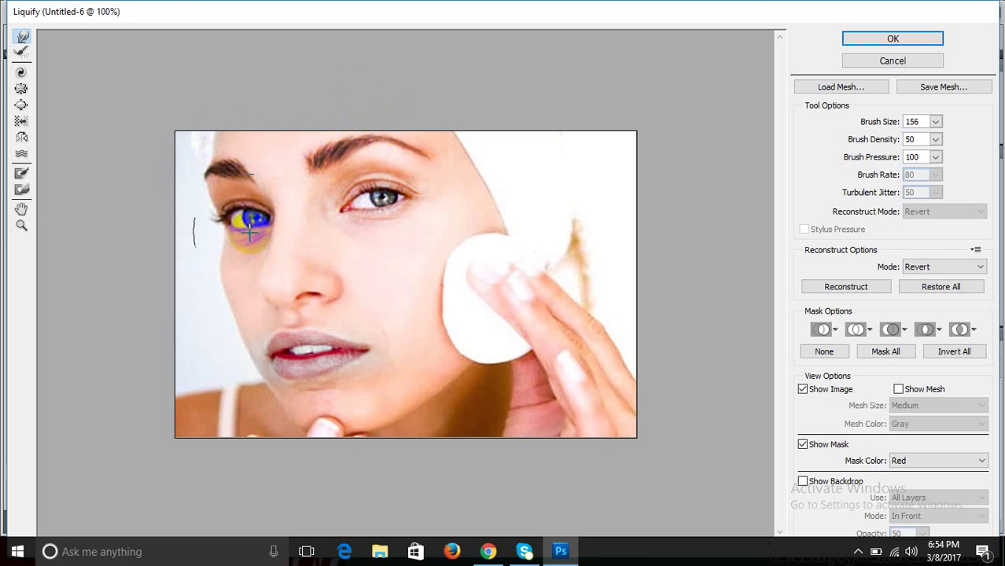
pyautogui.click(252, 218)
pyautogui.moveTo(302, 212)
pyautogui.mouseDown()
pyautogui.moveTo(299, 200)
pyautogui.moveTo(365, 191)
pyautogui.mouseUp()
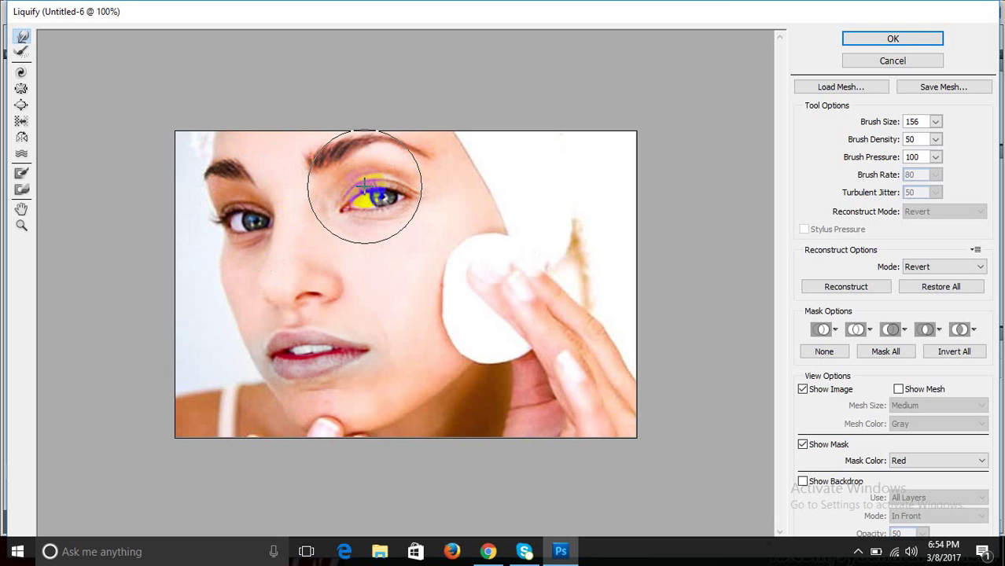
# Forward-warp the lips, nose, temple contour and chin
pyautogui.moveTo(281, 348)
pyautogui.mouseDown()
pyautogui.moveTo(305, 344)
pyautogui.moveTo(307, 359)
pyautogui.moveTo(308, 347)
pyautogui.mouseUp()
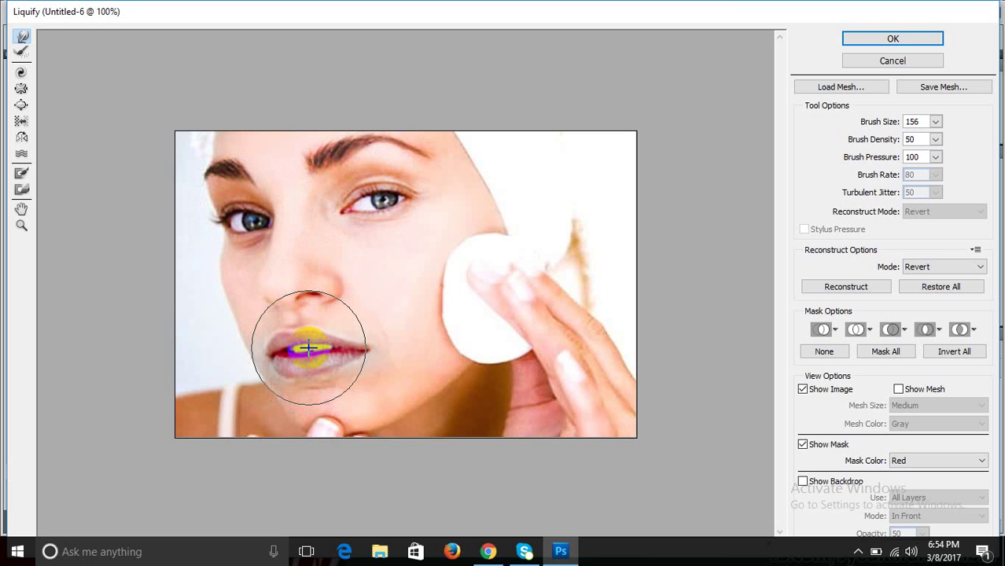
pyautogui.click(294, 285)
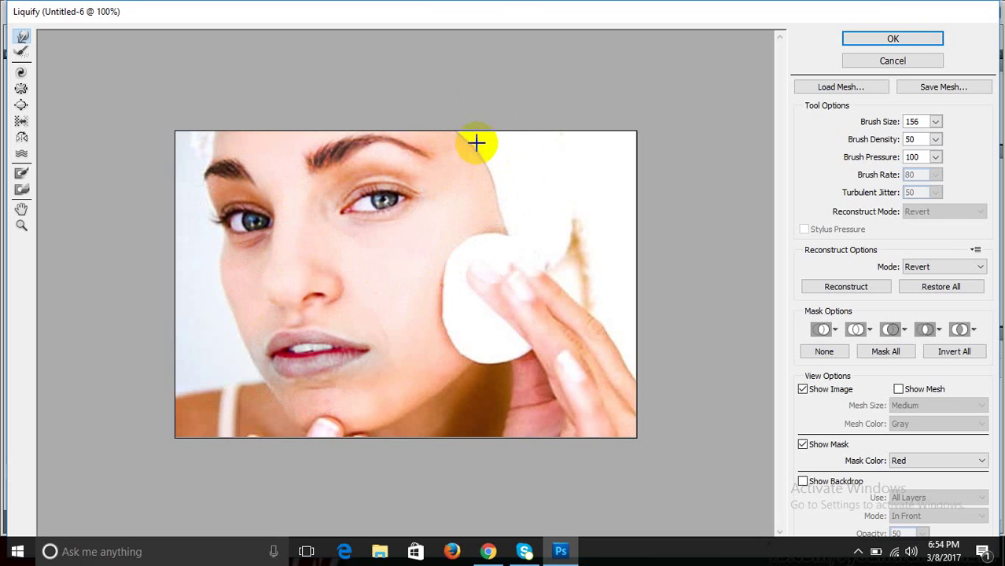
pyautogui.moveTo(473, 139)
pyautogui.mouseDown()
pyautogui.moveTo(511, 213)
pyautogui.moveTo(480, 148)
pyautogui.mouseUp()
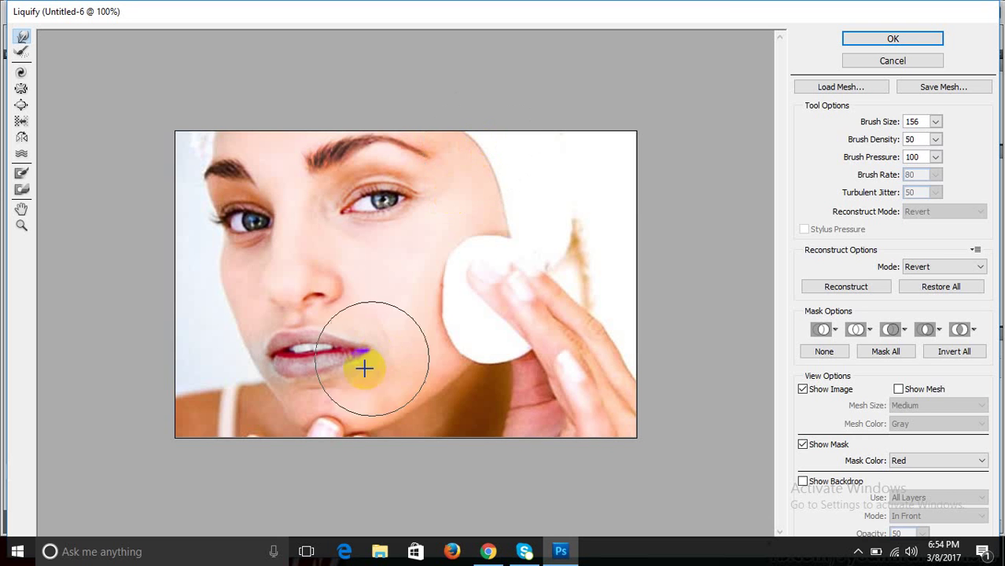
pyautogui.moveTo(335, 409); pyautogui.dragTo(328, 417)
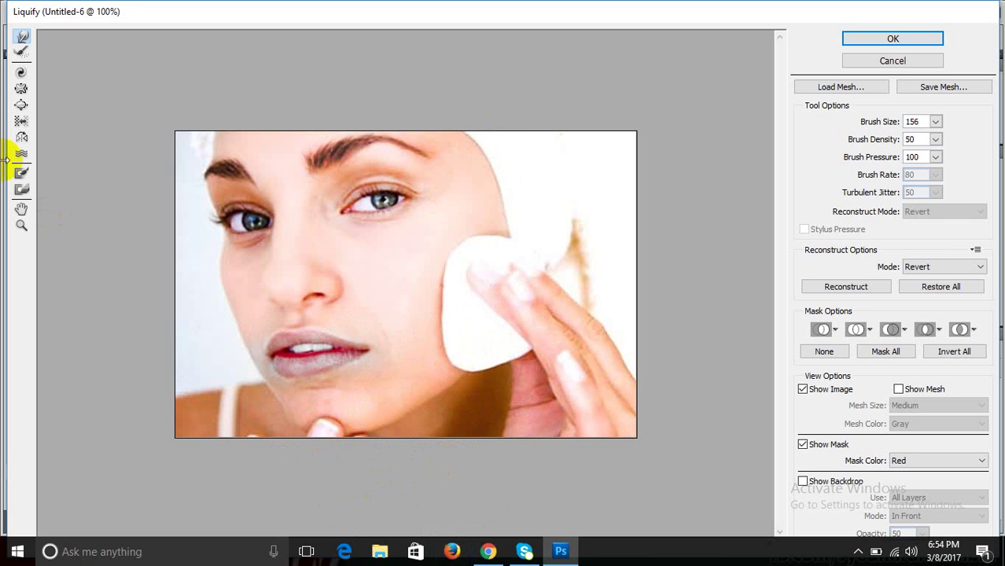
# Pucker the lips thinner, then Bloat the lips and both eyes slightly
pyautogui.click(25, 73)
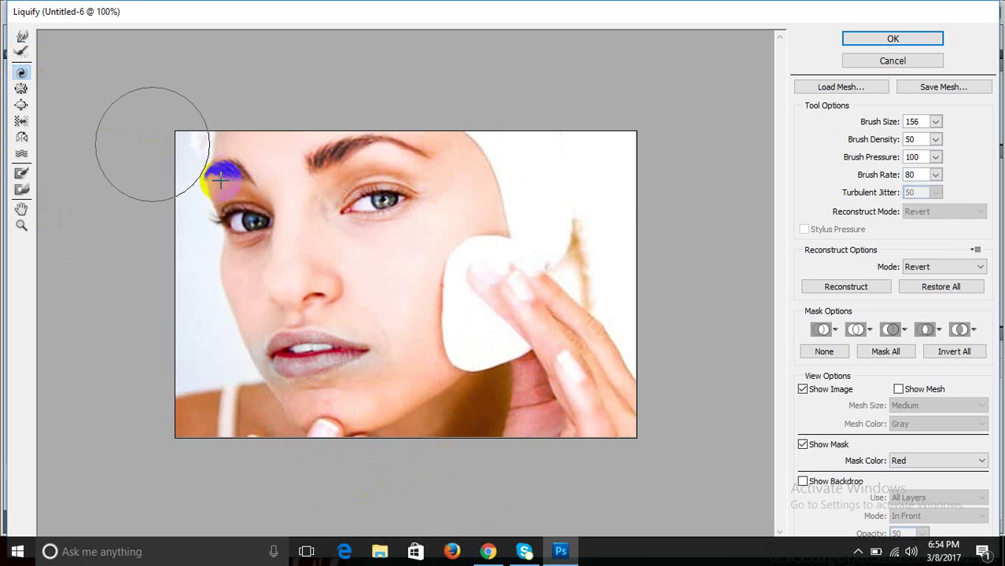
pyautogui.click(20, 89)
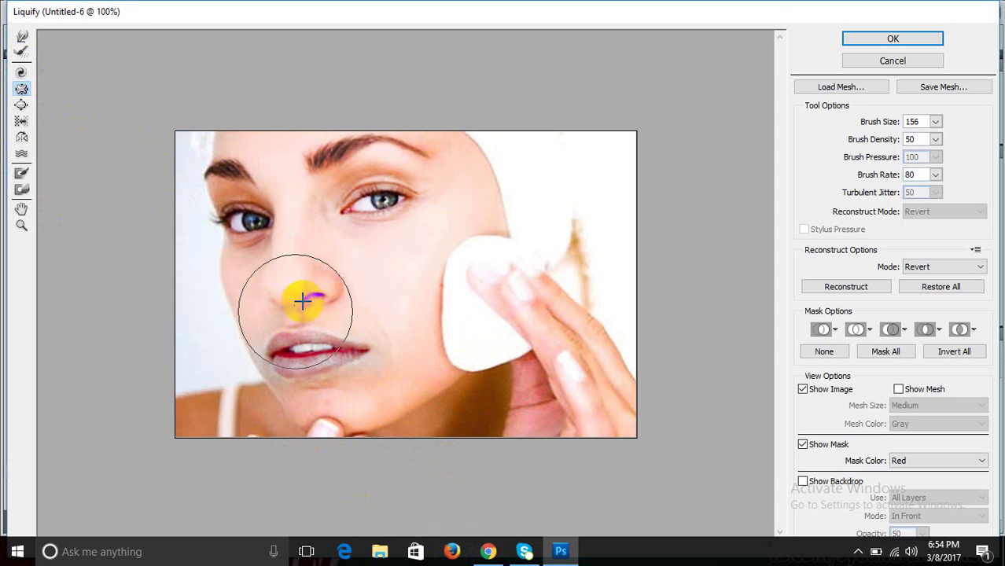
pyautogui.moveTo(310, 347); pyautogui.dragTo(288, 441)
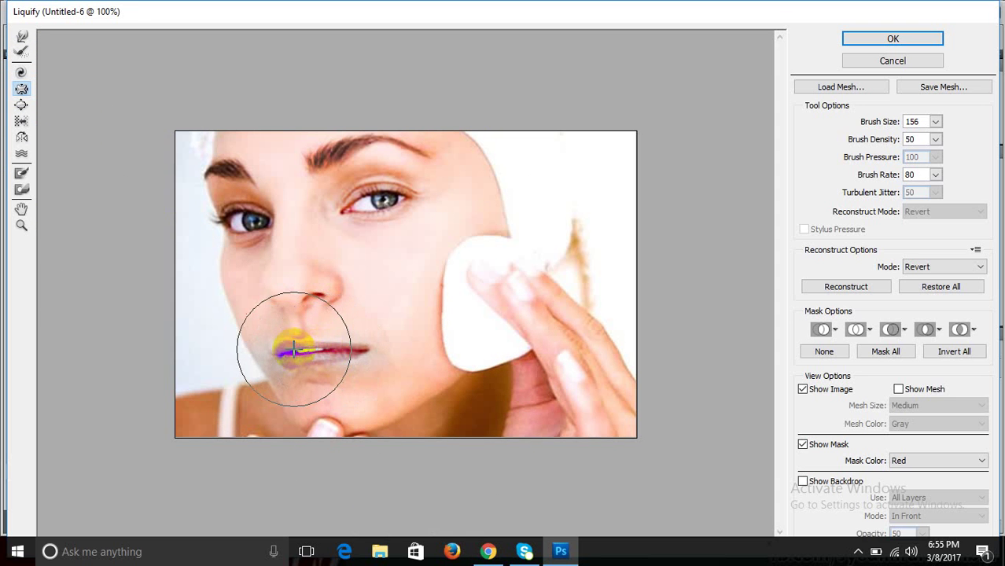
pyautogui.click(21, 105)
pyautogui.moveTo(311, 350); pyautogui.dragTo(315, 350)
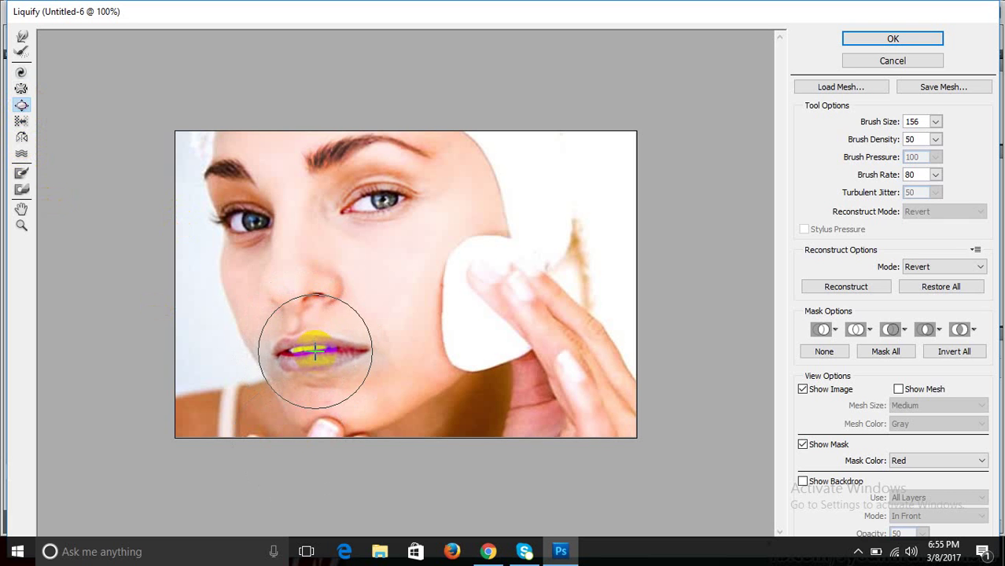
pyautogui.click(375, 200)
pyautogui.click(228, 234)
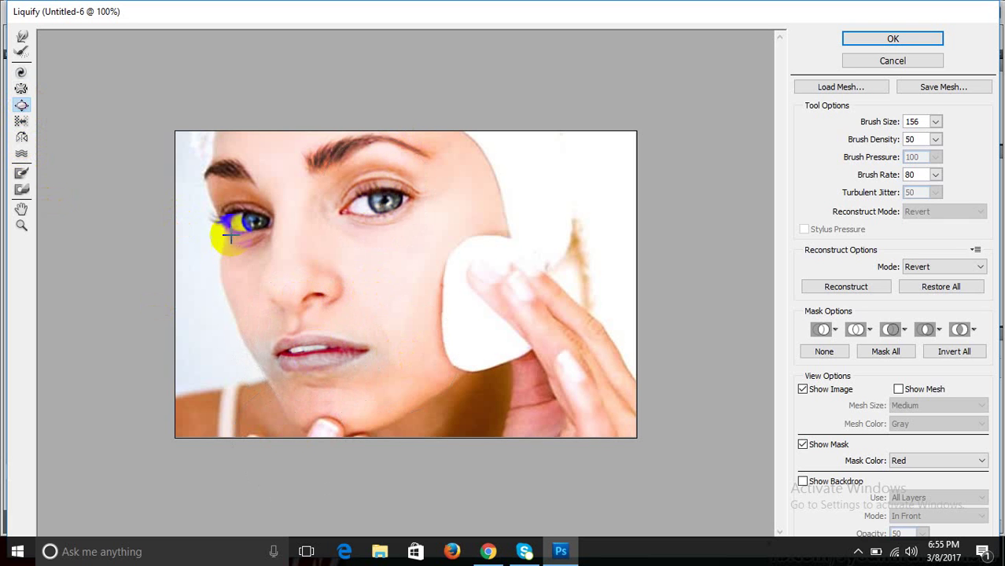
pyautogui.moveTo(228, 234); pyautogui.dragTo(235, 227)
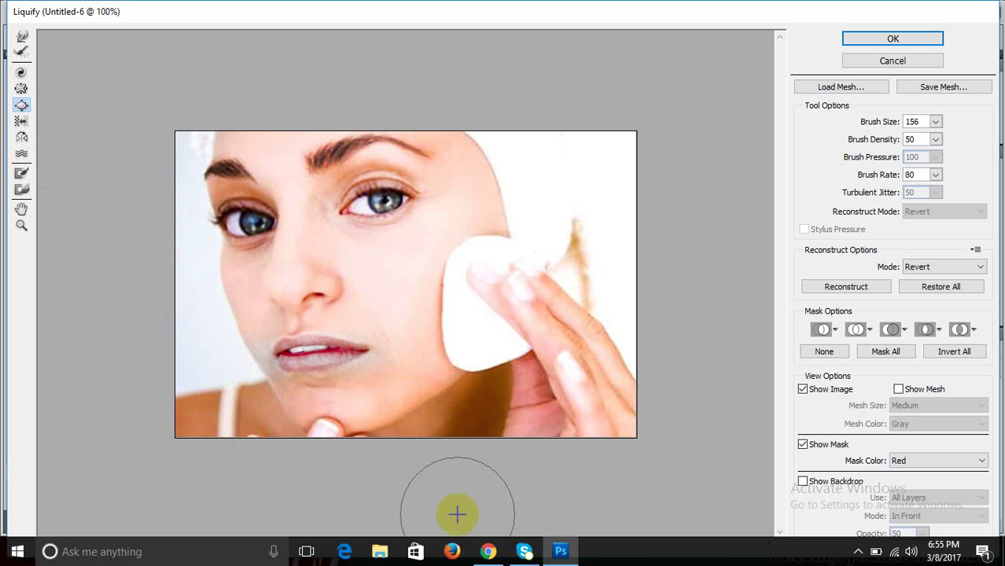
# Undo trial bloats on the nose and brow, then Pucker the brow and both eyes
pyautogui.click(296, 292)
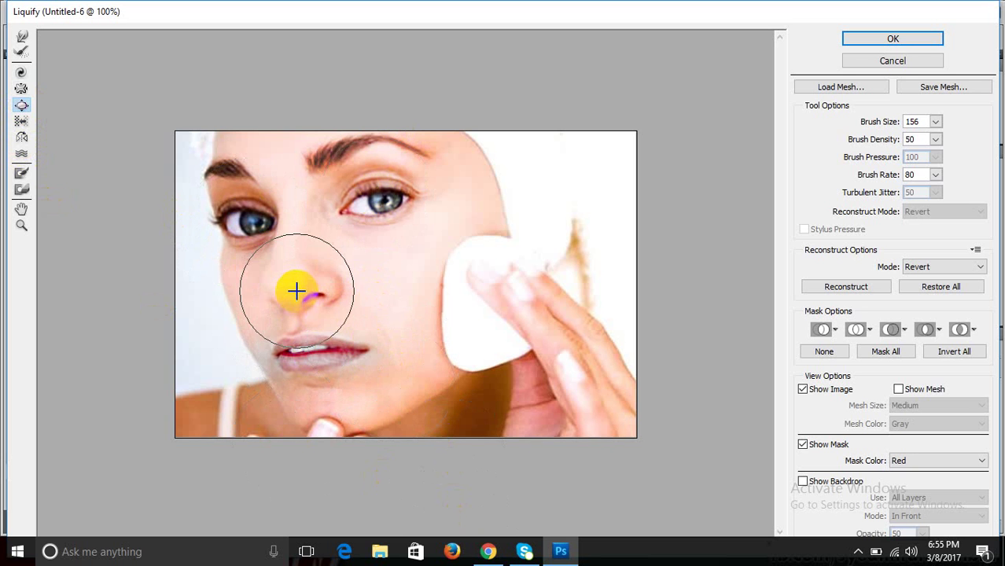
pyautogui.hotkey('ctrl', 'z')
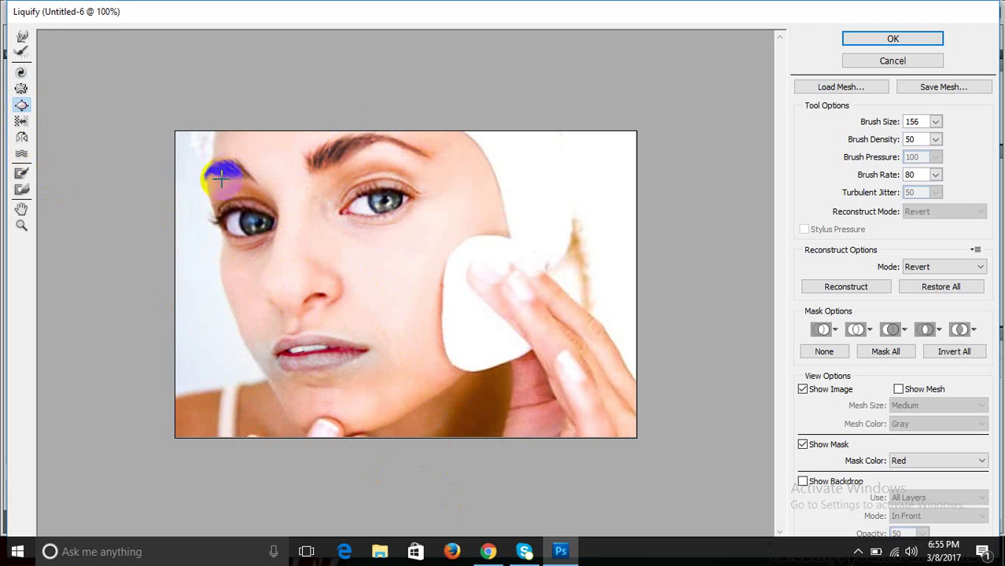
pyautogui.click(217, 172)
pyautogui.moveTo(217, 172); pyautogui.dragTo(217, 171)
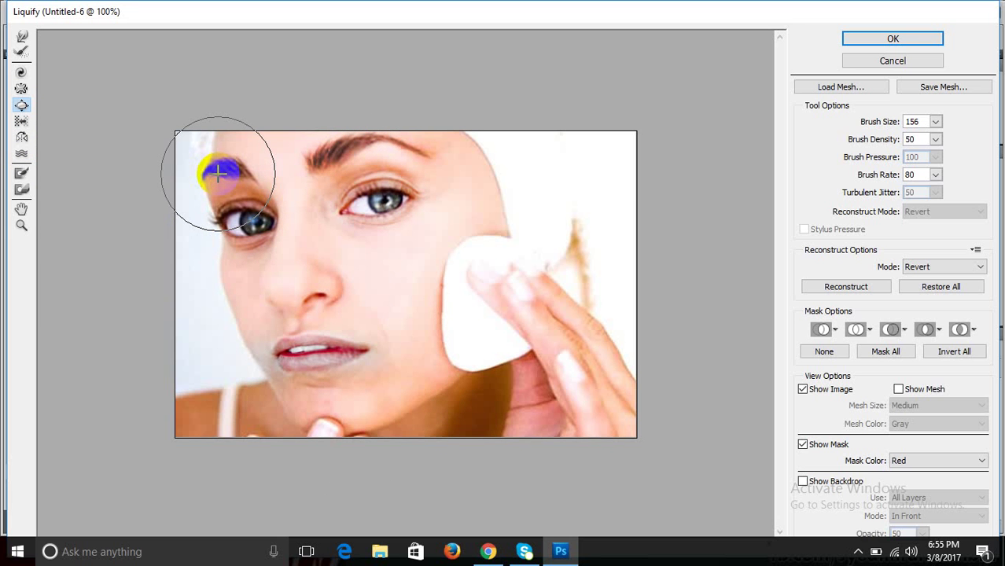
pyautogui.hotkey('ctrl', 'z')
pyautogui.click(21, 88)
pyautogui.click(298, 173)
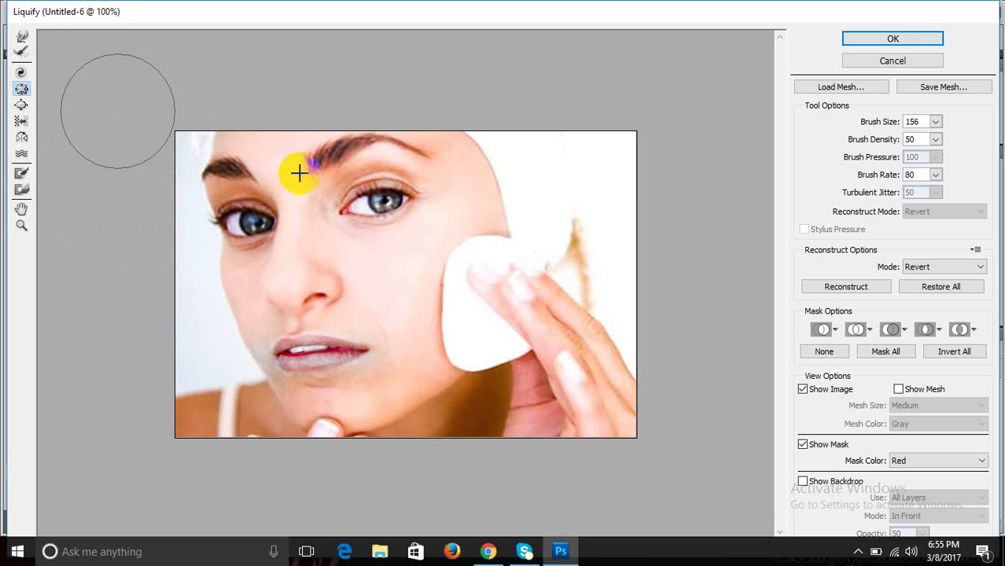
pyautogui.click(408, 208)
pyautogui.click(284, 212)
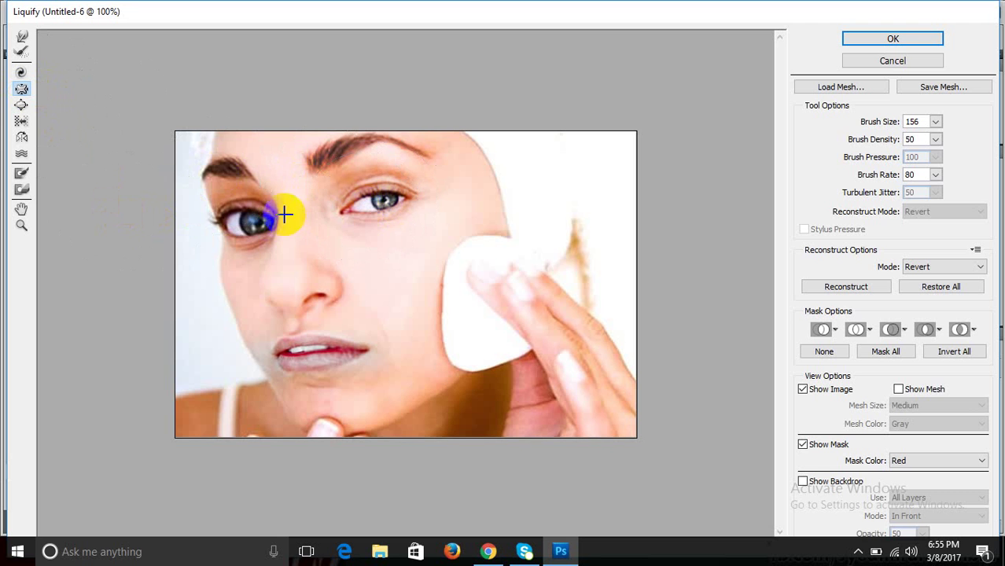
pyautogui.moveTo(284, 213); pyautogui.dragTo(284, 212)
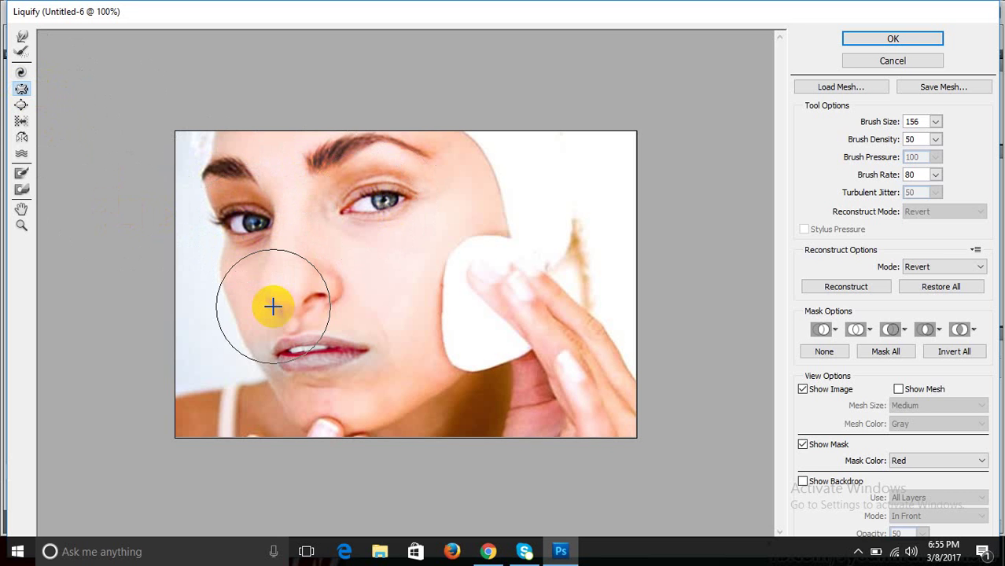
# Push Left and Mirror-warp the face into swirls around a transparent hole
pyautogui.click(21, 121)
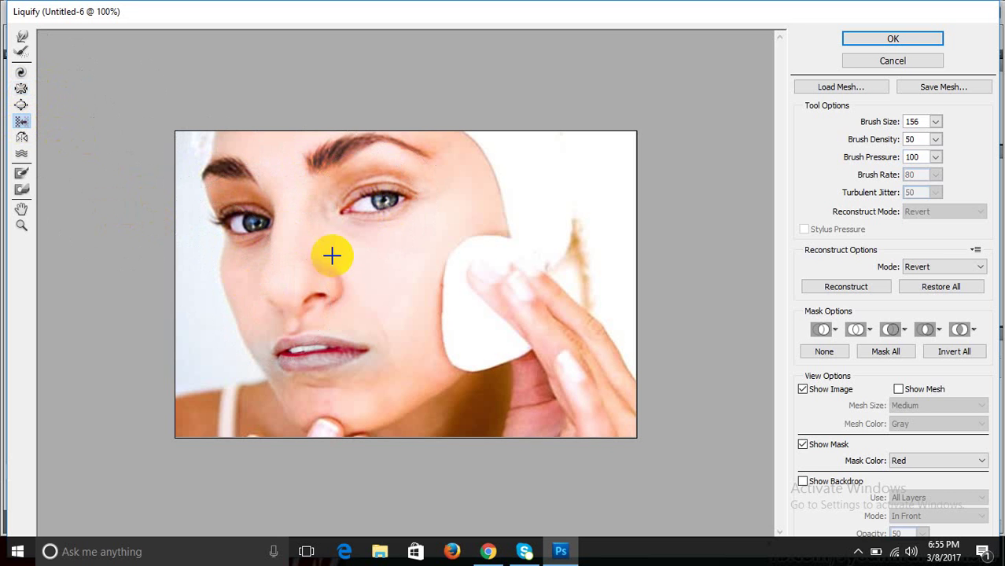
pyautogui.moveTo(316, 249)
pyautogui.mouseDown()
pyautogui.moveTo(287, 242)
pyautogui.moveTo(365, 202)
pyautogui.moveTo(361, 159)
pyautogui.moveTo(402, 185)
pyautogui.moveTo(373, 200)
pyautogui.moveTo(381, 206)
pyautogui.moveTo(378, 190)
pyautogui.mouseUp()
pyautogui.moveTo(316, 296); pyautogui.dragTo(292, 299)
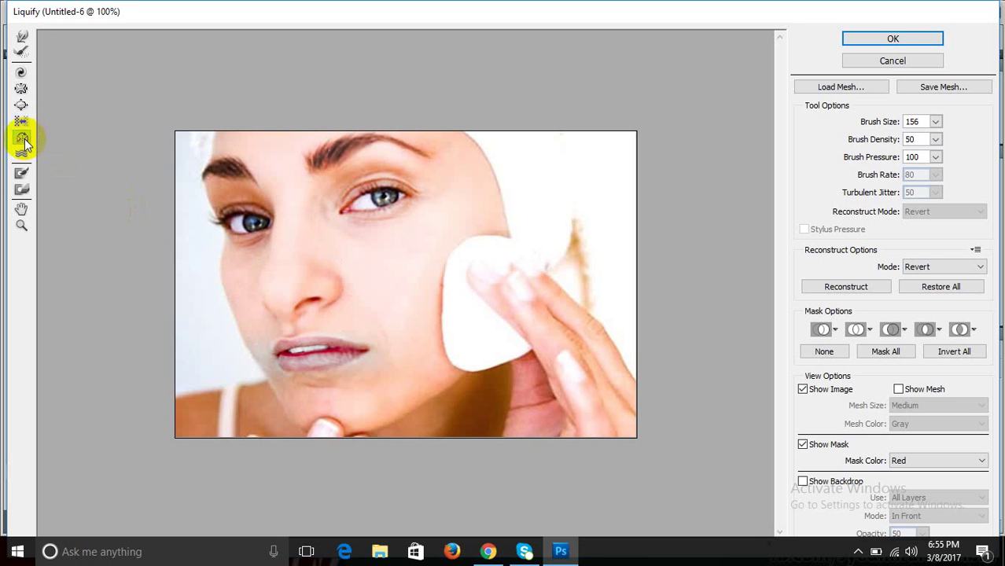
pyautogui.moveTo(287, 231); pyautogui.dragTo(303, 232)
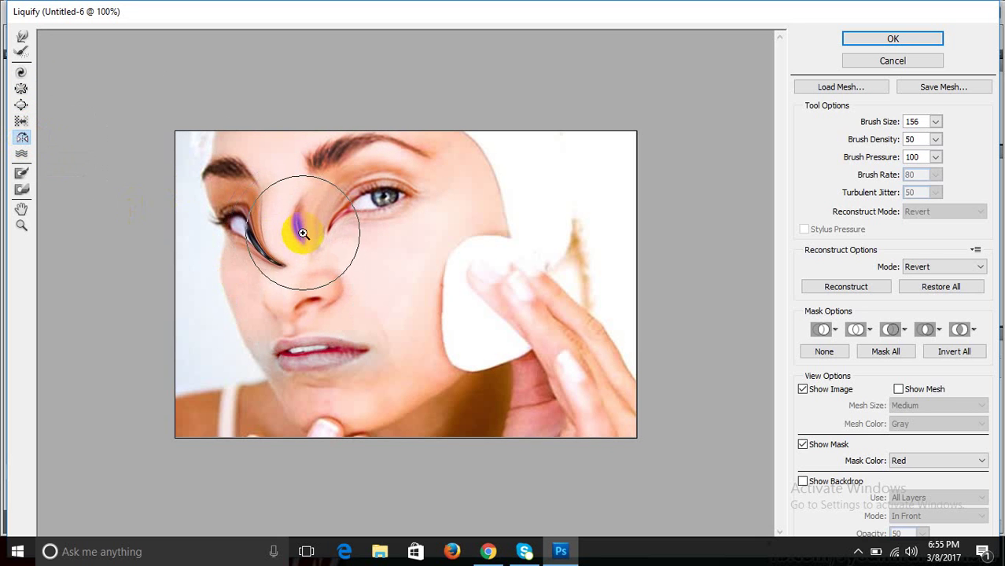
pyautogui.hotkey('ctrl', 'z')
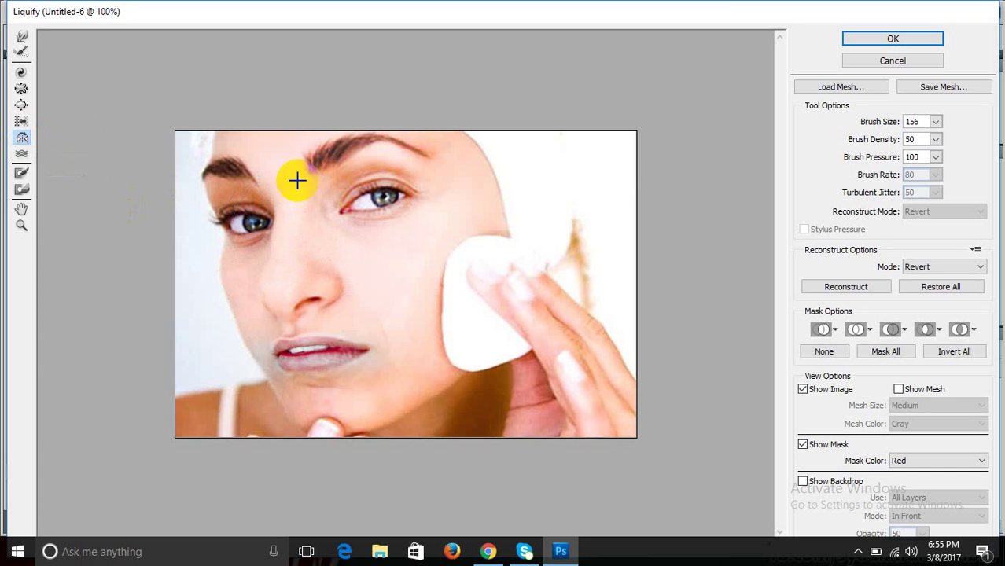
pyautogui.moveTo(439, 220)
pyautogui.mouseDown()
pyautogui.moveTo(330, 314)
pyautogui.moveTo(507, 208)
pyautogui.moveTo(227, 386)
pyautogui.moveTo(482, 341)
pyautogui.moveTo(489, 404)
pyautogui.moveTo(395, 355)
pyautogui.moveTo(486, 406)
pyautogui.moveTo(612, 428)
pyautogui.moveTo(482, 231)
pyautogui.moveTo(587, 397)
pyautogui.moveTo(493, 310)
pyautogui.moveTo(521, 374)
pyautogui.moveTo(568, 336)
pyautogui.moveTo(621, 349)
pyautogui.moveTo(608, 347)
pyautogui.moveTo(618, 330)
pyautogui.moveTo(555, 352)
pyautogui.moveTo(622, 336)
pyautogui.moveTo(466, 298)
pyautogui.moveTo(556, 314)
pyautogui.moveTo(478, 281)
pyautogui.moveTo(321, 383)
pyautogui.moveTo(386, 397)
pyautogui.moveTo(347, 418)
pyautogui.moveTo(301, 423)
pyautogui.mouseUp()
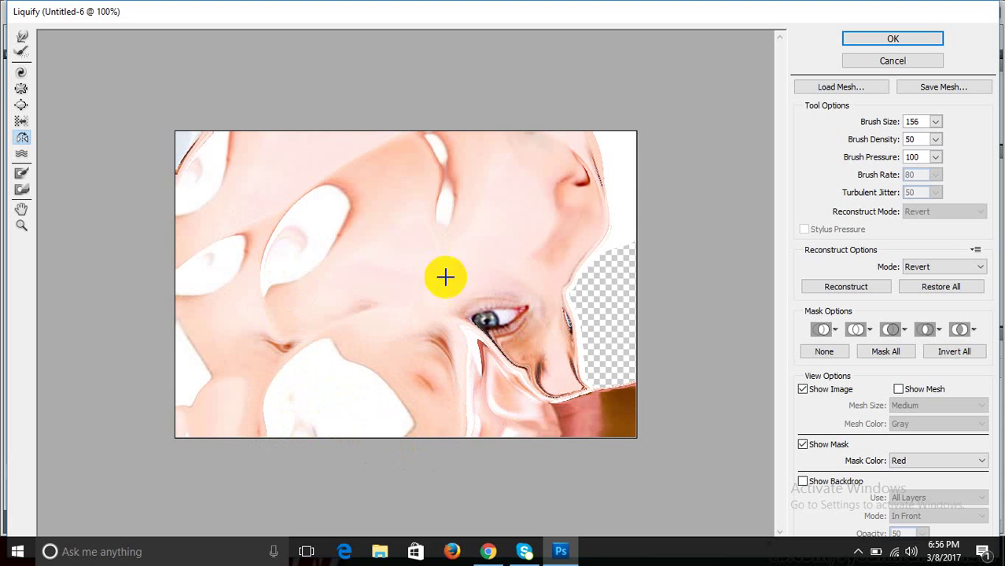
pyautogui.moveTo(542, 294)
pyautogui.mouseDown()
pyautogui.moveTo(630, 298)
pyautogui.moveTo(476, 269)
pyautogui.moveTo(478, 348)
pyautogui.moveTo(510, 39)
pyautogui.moveTo(613, 139)
pyautogui.moveTo(436, 300)
pyautogui.moveTo(567, 294)
pyautogui.moveTo(467, 298)
pyautogui.moveTo(533, 203)
pyautogui.moveTo(444, 265)
pyautogui.moveTo(539, 265)
pyautogui.moveTo(433, 231)
pyautogui.moveTo(486, 250)
pyautogui.moveTo(455, 238)
pyautogui.moveTo(491, 267)
pyautogui.moveTo(418, 282)
pyautogui.moveTo(398, 248)
pyautogui.moveTo(260, 134)
pyautogui.moveTo(252, 197)
pyautogui.moveTo(394, 134)
pyautogui.moveTo(438, 322)
pyautogui.moveTo(341, 348)
pyautogui.mouseUp()
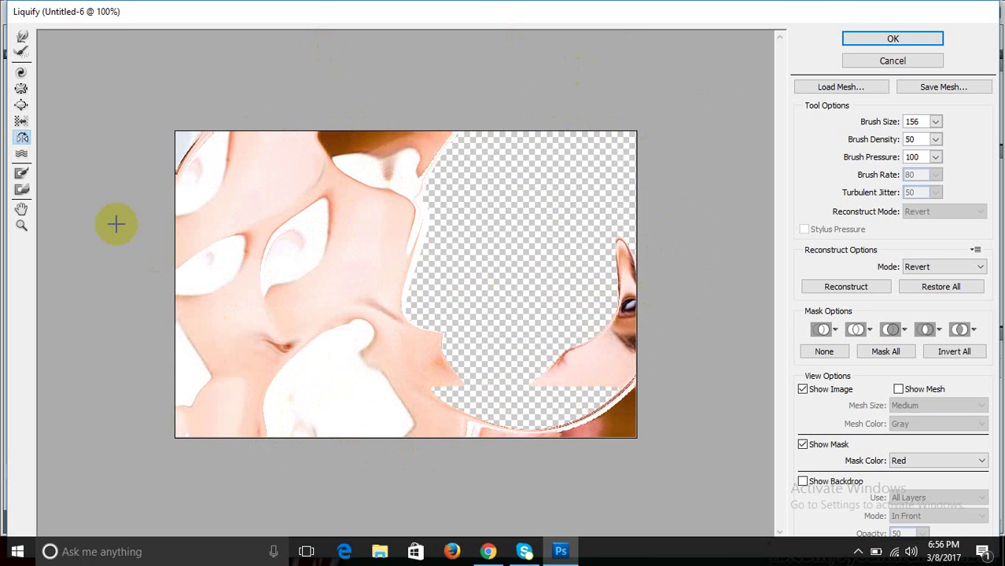
# Add Turbulence swirls across the upper face and apply the Liquify result
pyautogui.click(22, 156)
pyautogui.moveTo(258, 242)
pyautogui.mouseDown()
pyautogui.moveTo(216, 253)
pyautogui.moveTo(253, 258)
pyautogui.moveTo(482, 204)
pyautogui.mouseUp()
pyautogui.moveTo(331, 232)
pyautogui.mouseDown()
pyautogui.moveTo(523, 263)
pyautogui.moveTo(520, 164)
pyautogui.moveTo(526, 173)
pyautogui.mouseUp()
pyautogui.click(903, 38)
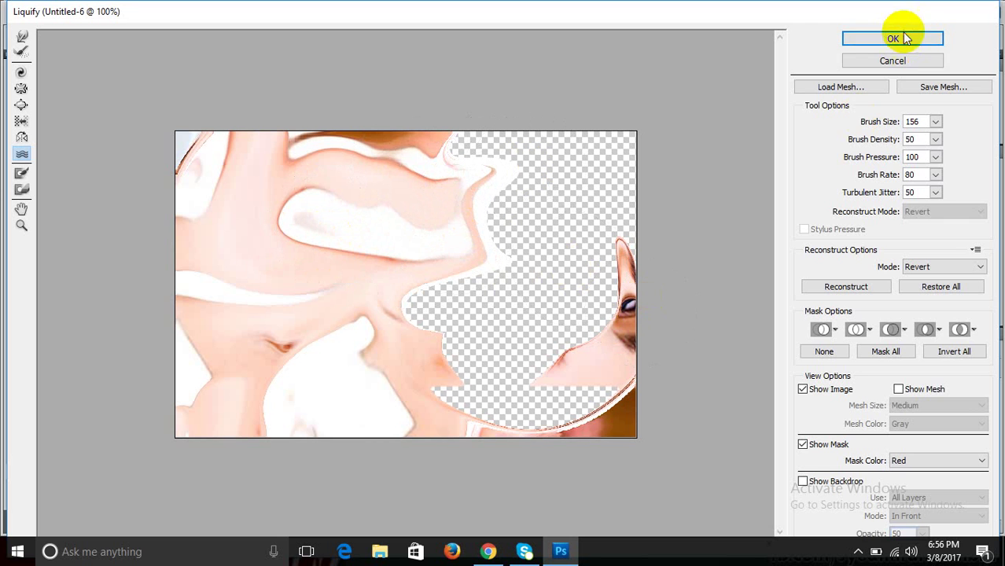
pyautogui.click(866, 39)
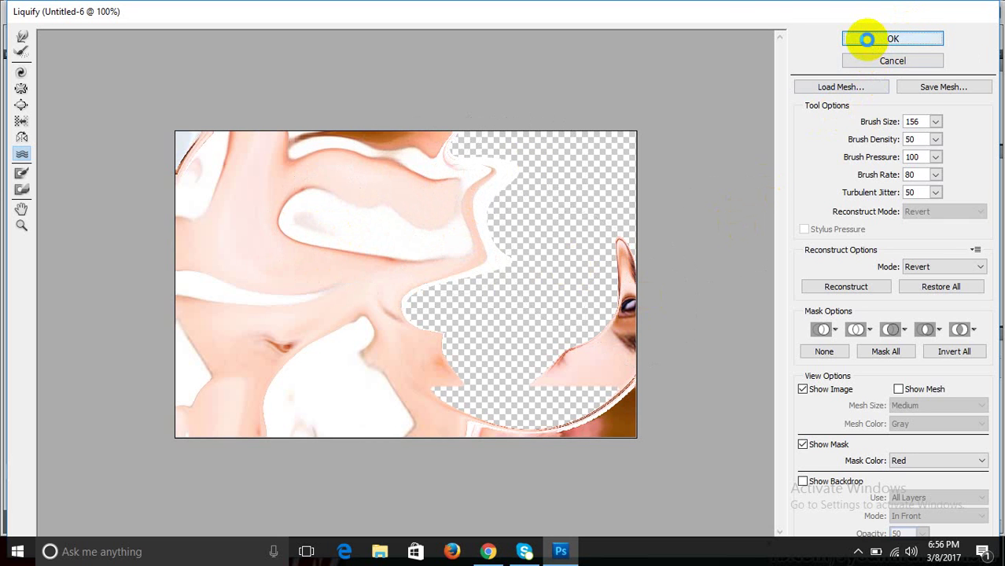
pyautogui.click(866, 39)
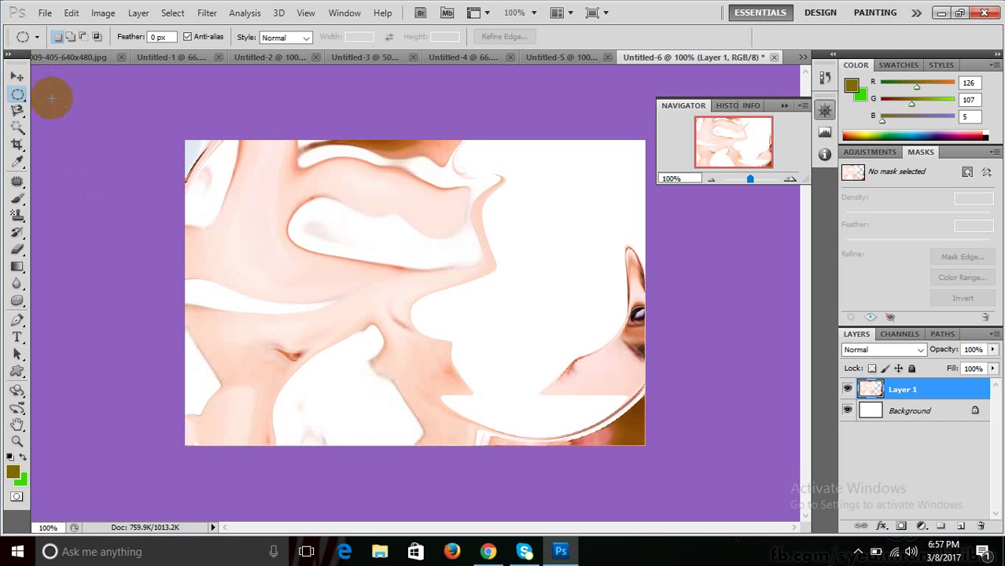
# Rectangle-select the left part of the distorted face, then switch to the striped poster document
pyautogui.rightClick(17, 93)
pyautogui.click(78, 90)
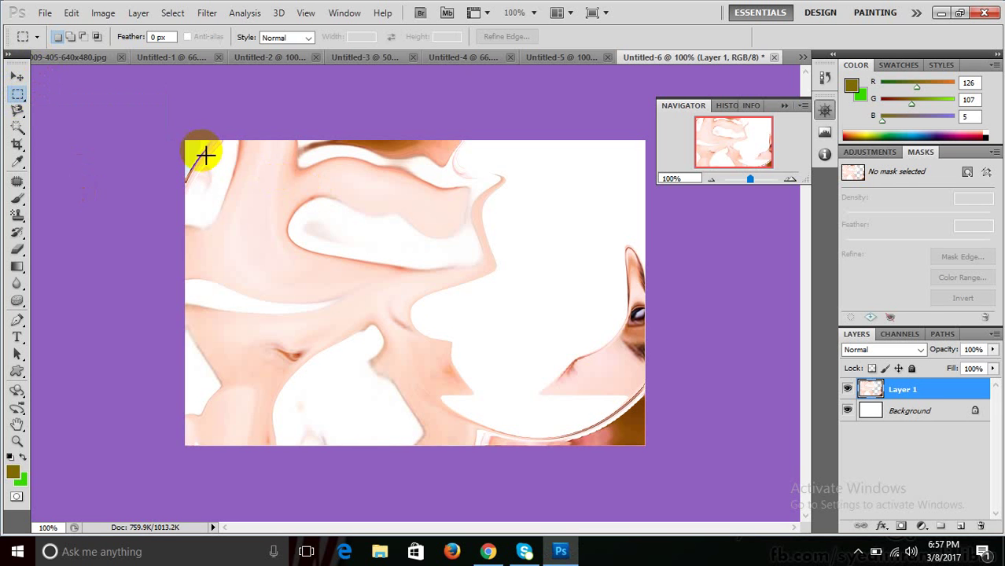
pyautogui.moveTo(186, 141); pyautogui.dragTo(401, 393)
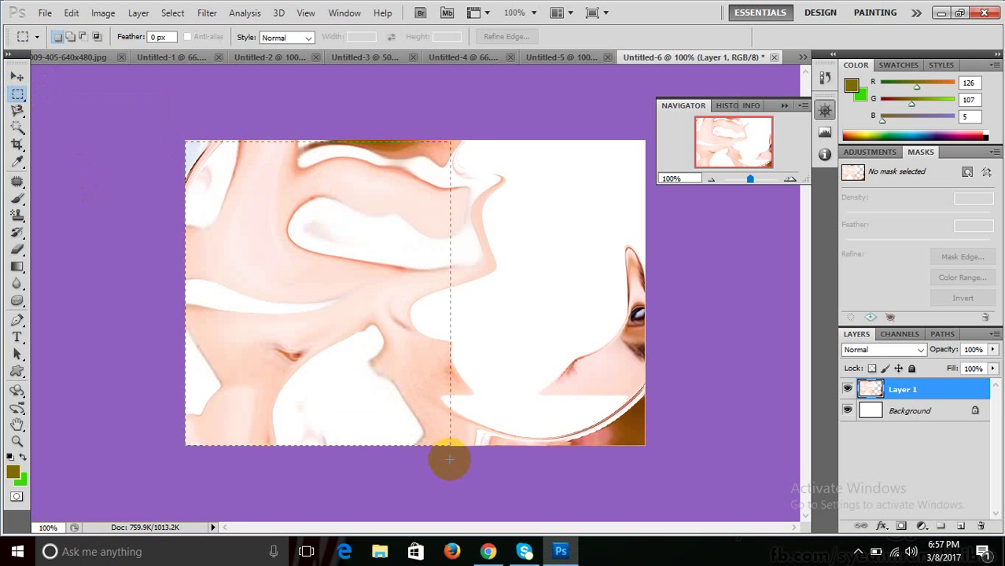
pyautogui.moveTo(436, 458); pyautogui.dragTo(451, 464)
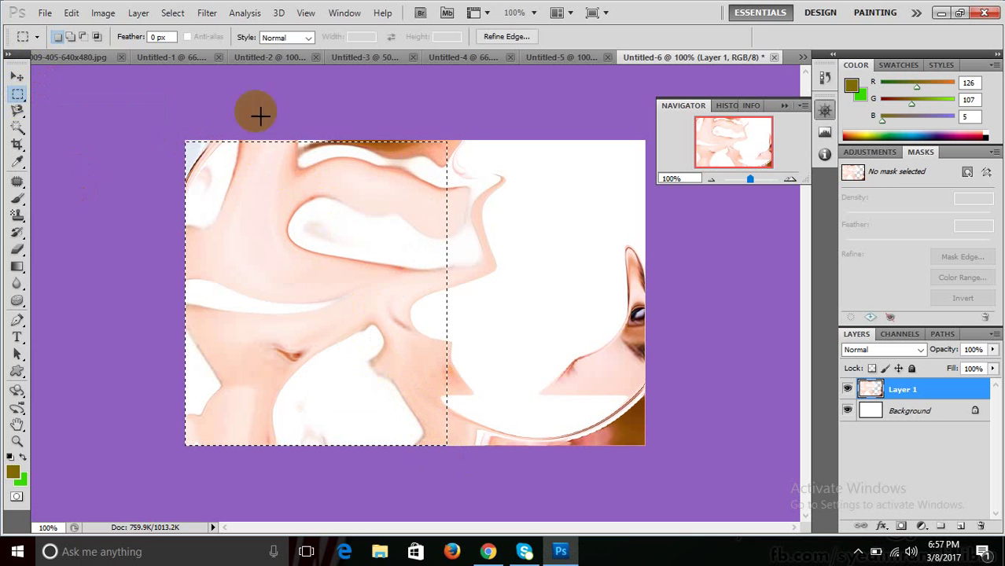
pyautogui.click(99, 59)
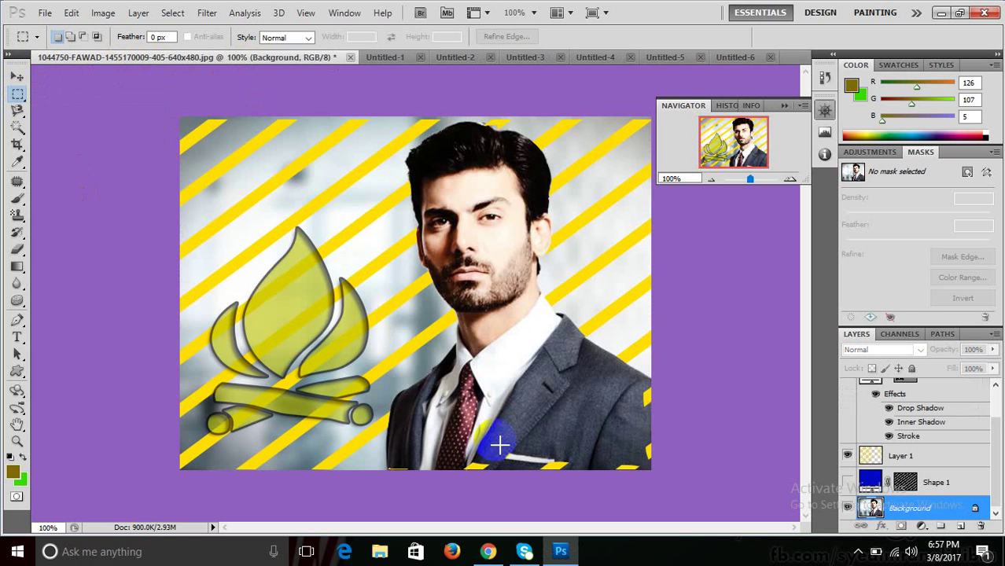
# Paste the face fragment as Layer 3, shift it right and up, and place it above Background
pyautogui.hotkey('ctrl', 'v')
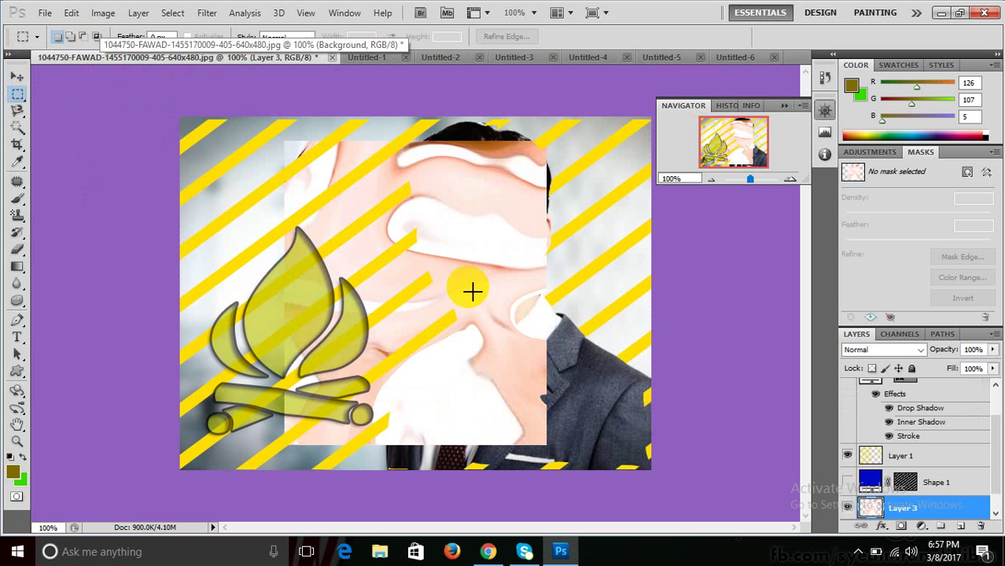
pyautogui.click(17, 77)
pyautogui.moveTo(338, 219)
pyautogui.mouseDown()
pyautogui.moveTo(460, 179)
pyautogui.moveTo(409, 196)
pyautogui.mouseUp()
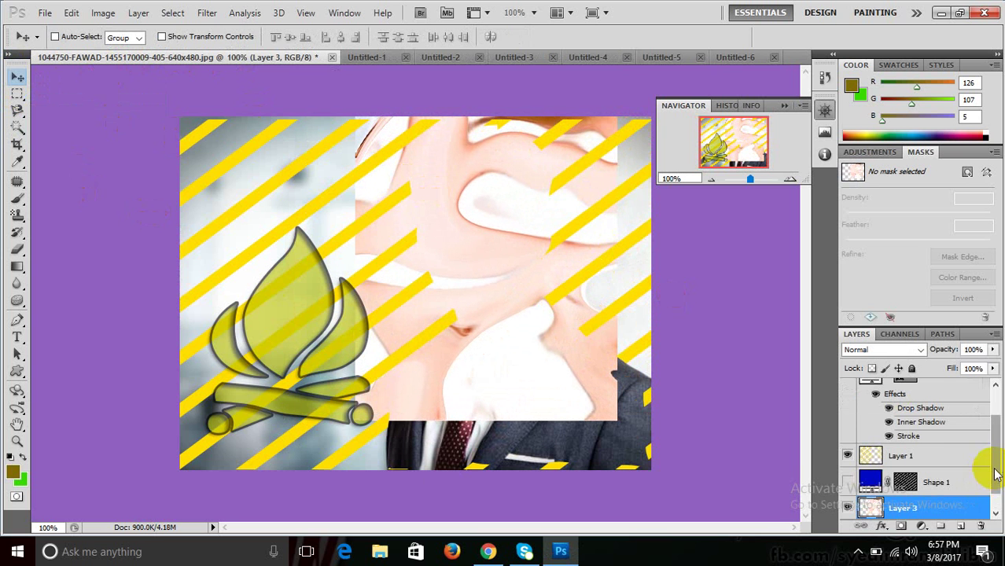
pyautogui.scroll(-1, 983, 483)
pyautogui.moveTo(904, 485)
pyautogui.mouseDown()
pyautogui.moveTo(903, 519)
pyautogui.moveTo(912, 481)
pyautogui.moveTo(911, 492)
pyautogui.mouseUp()
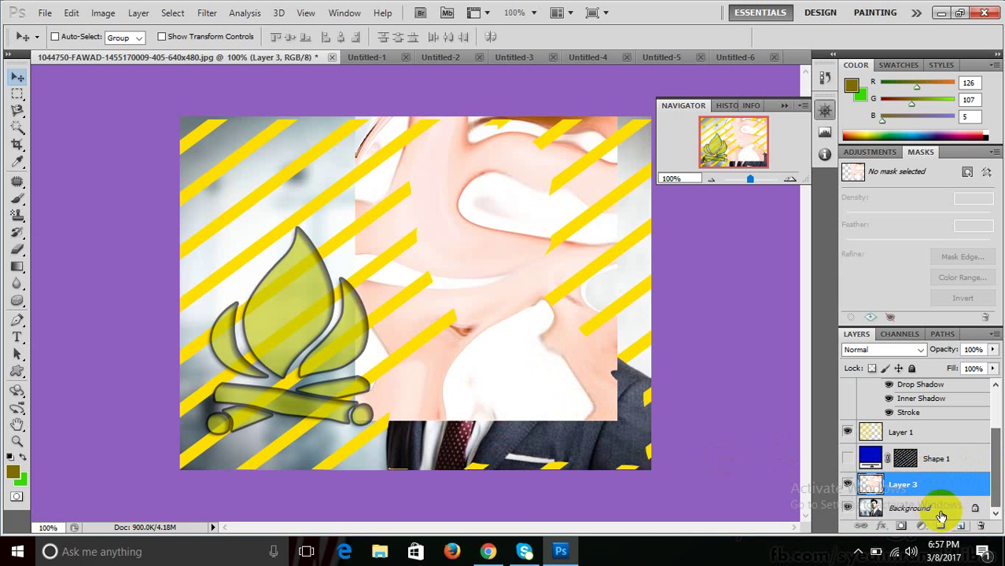
# Duplicate the Background layer and fill the original Background with solid green
pyautogui.doubleClick(920, 509)
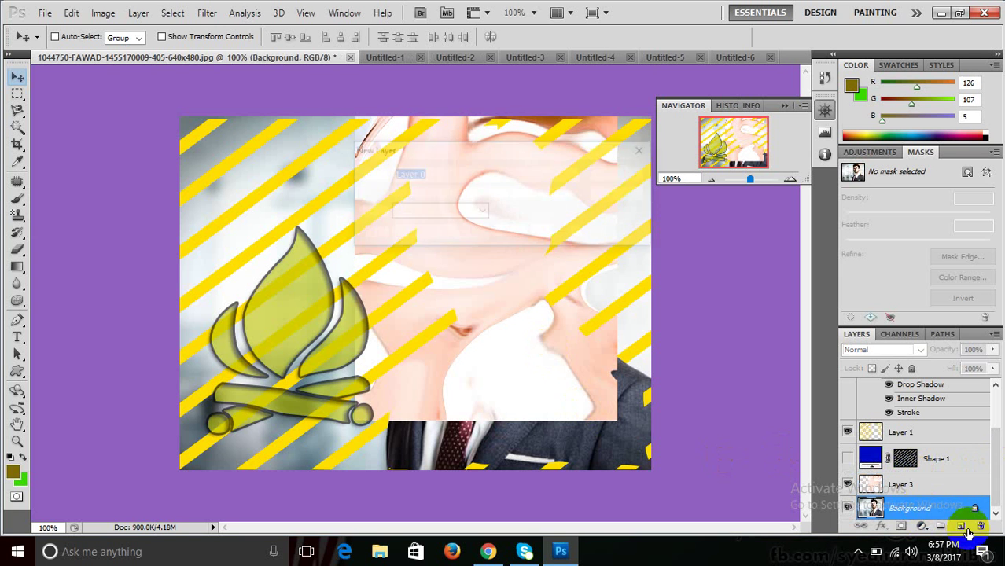
pyautogui.press('Escape')
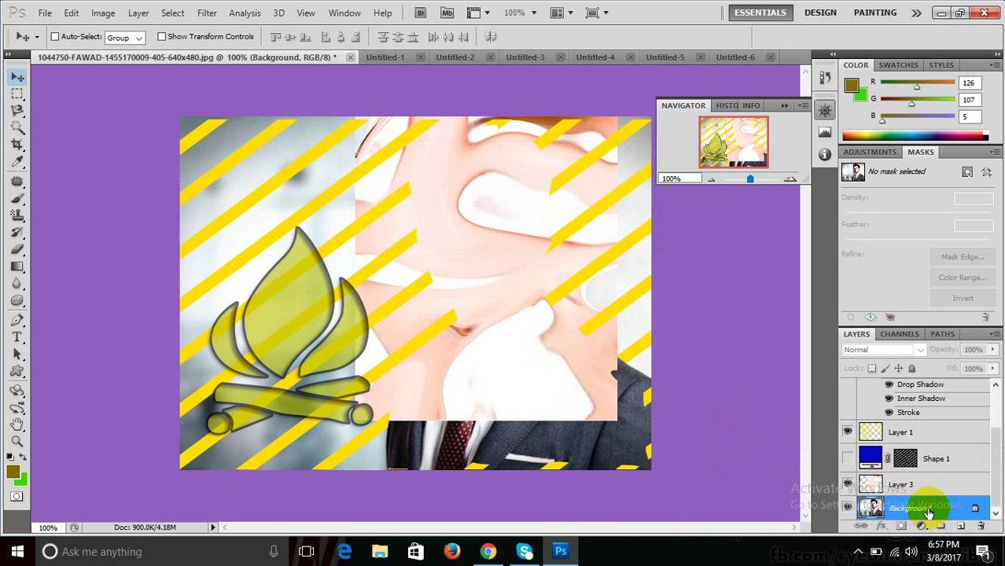
pyautogui.moveTo(920, 509); pyautogui.dragTo(961, 527)
pyautogui.scroll(-1, 983, 480)
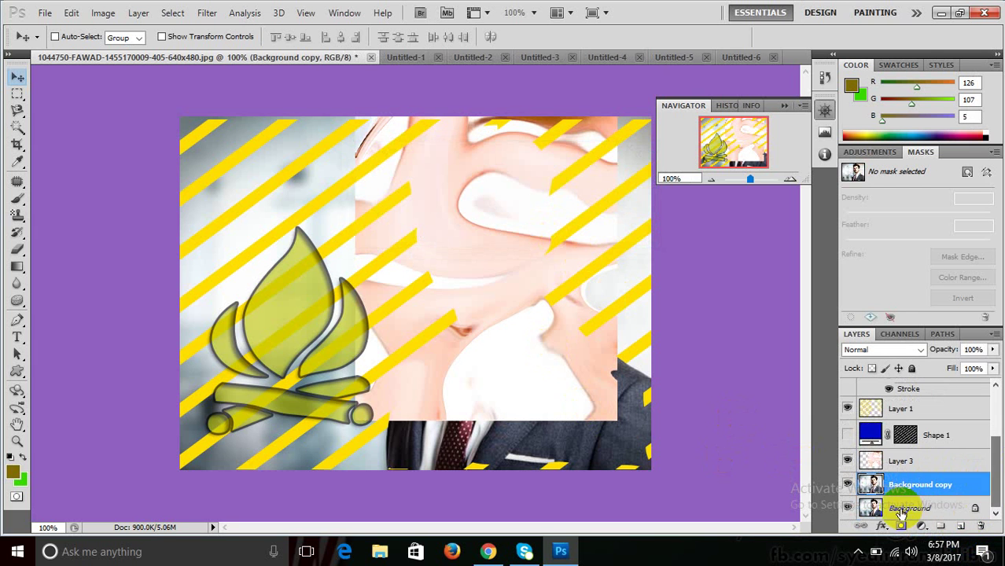
pyautogui.click(902, 510)
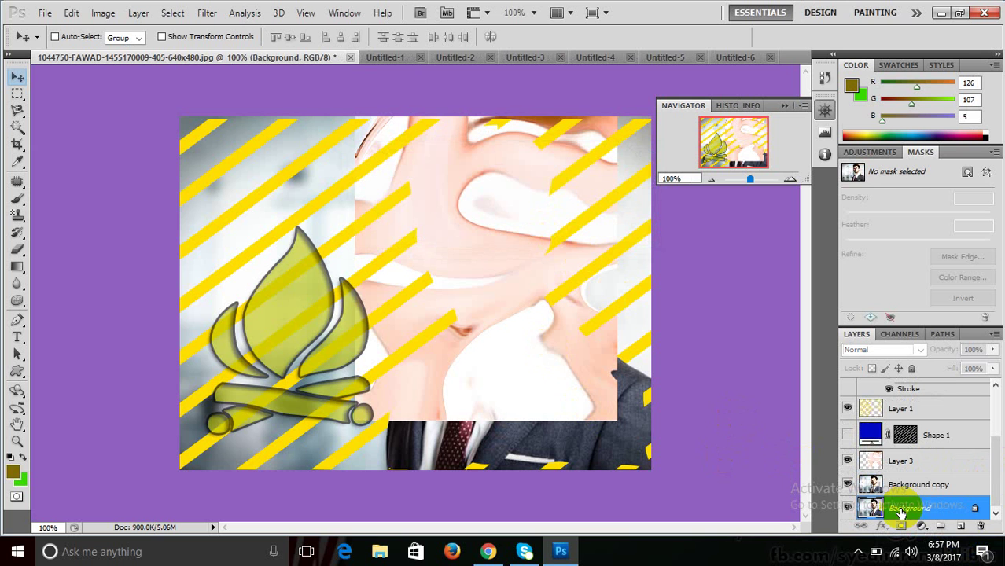
pyautogui.hotkey('ctrl', 'BackSpace')
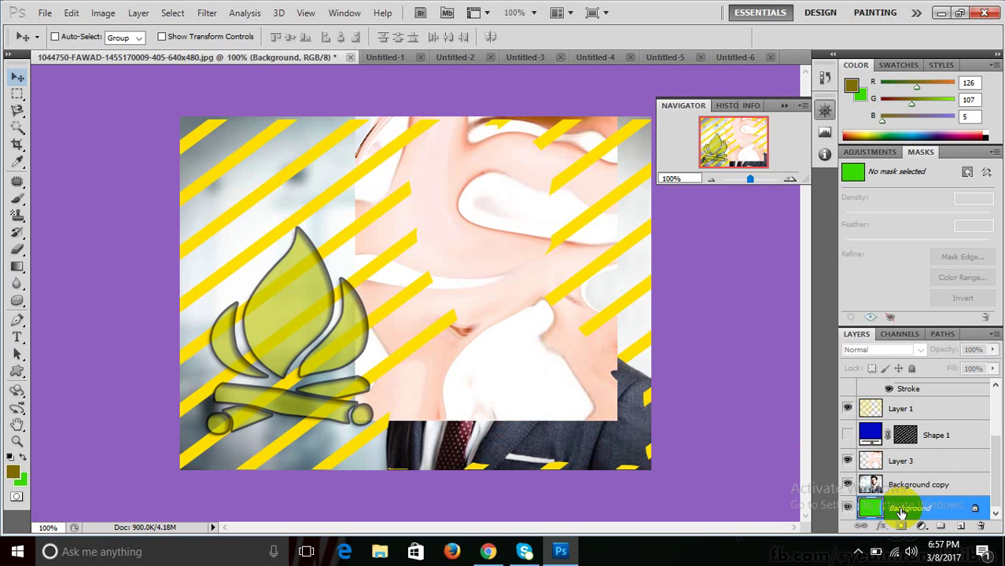
# Reselect Layer 3 with the Move tool ready to reposition it
pyautogui.click(871, 463)
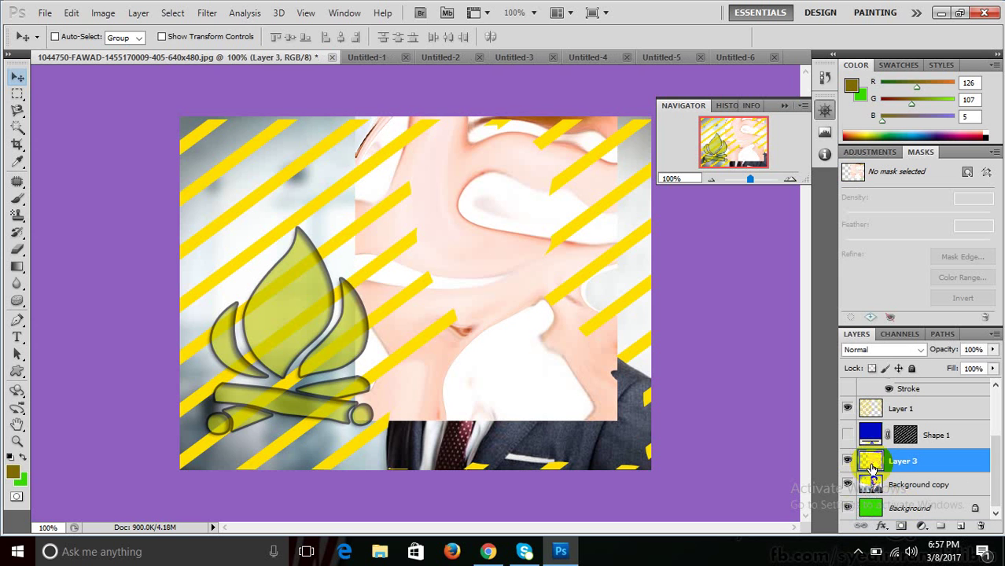
pyautogui.click(16, 94)
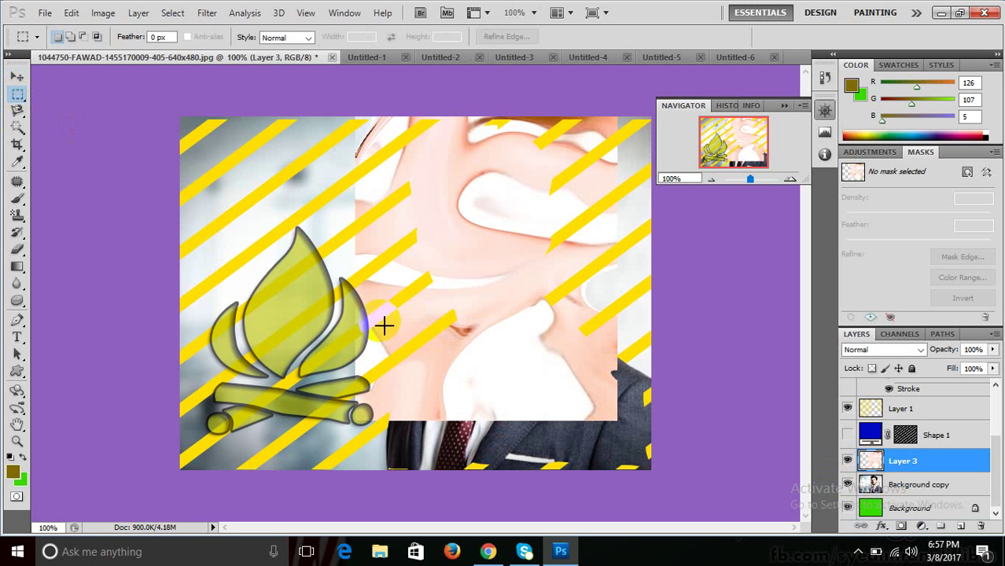
pyautogui.click(871, 490)
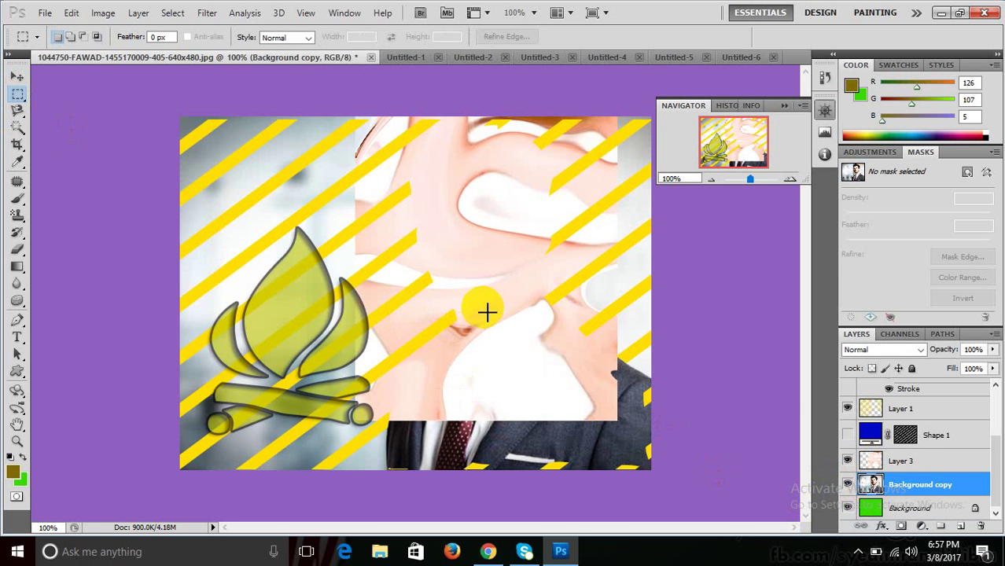
pyautogui.click(914, 461)
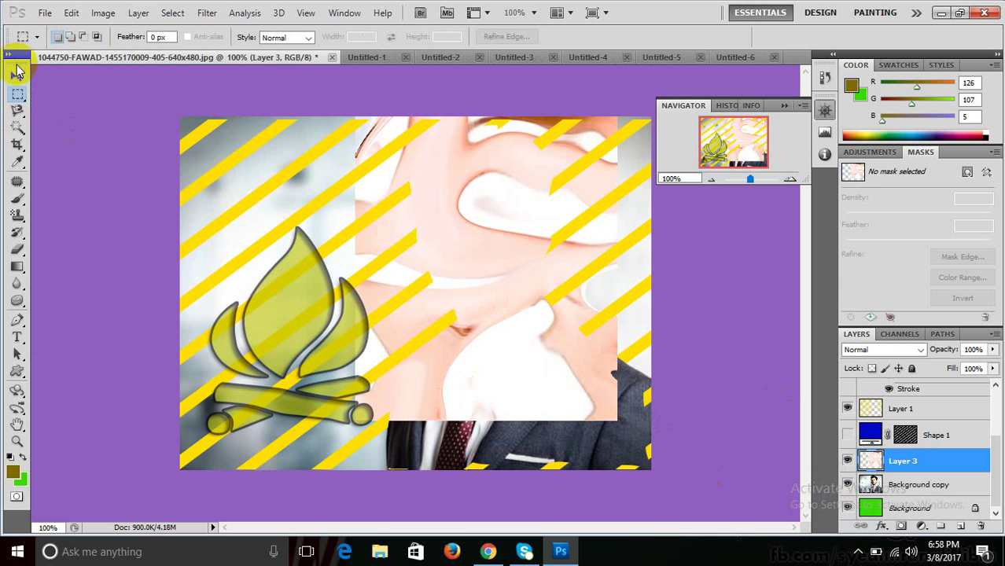
pyautogui.click(16, 76)
# Move the face fragment toward the poster's lower left
pyautogui.moveTo(386, 221); pyautogui.dragTo(138, 182)
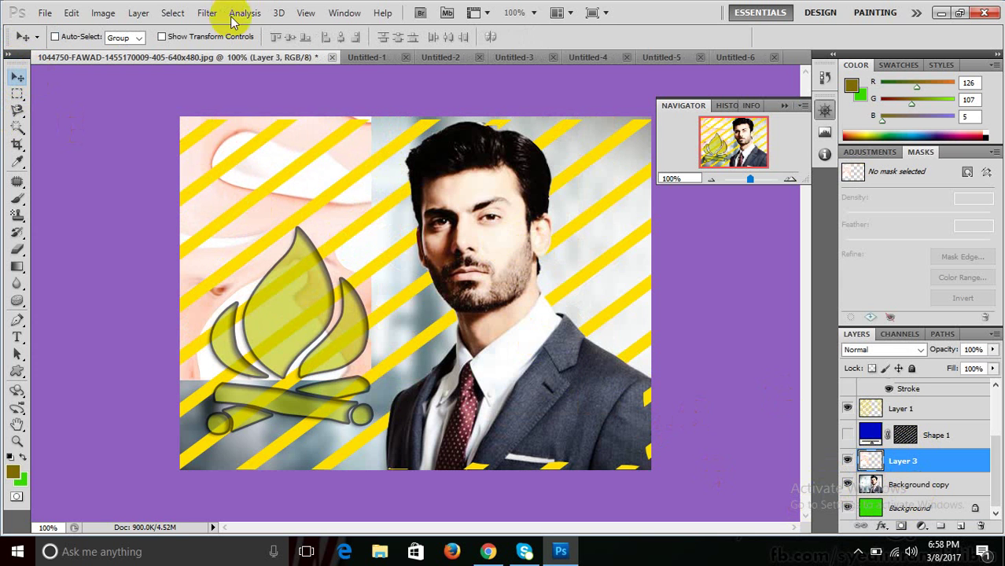
pyautogui.moveTo(337, 263); pyautogui.dragTo(322, 291)
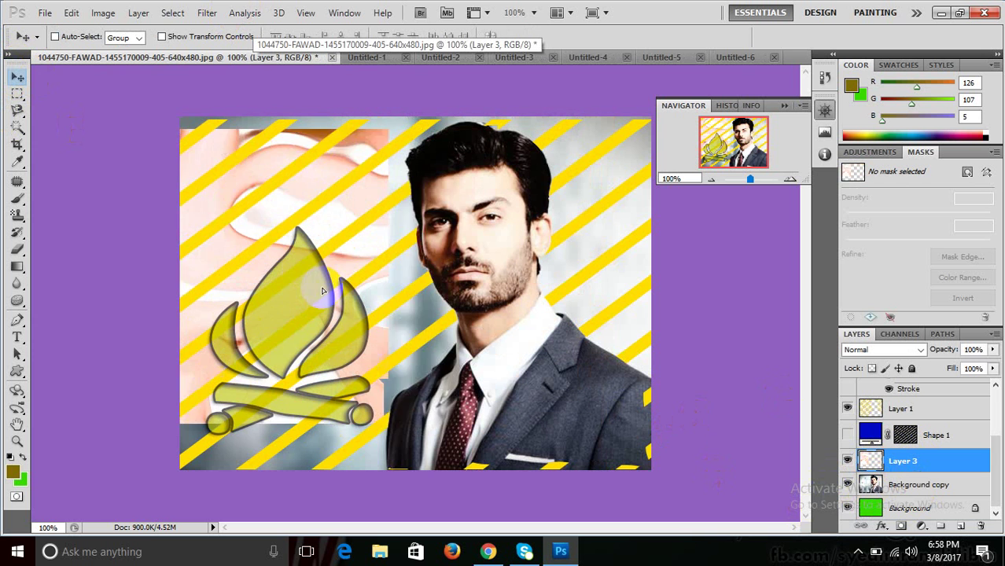
pyautogui.moveTo(323, 291); pyautogui.dragTo(358, 302)
# Scale the face fragment to about 82%, nudge it up, and move Layer 3 to the top
pyautogui.hotkey('ctrl', 't')
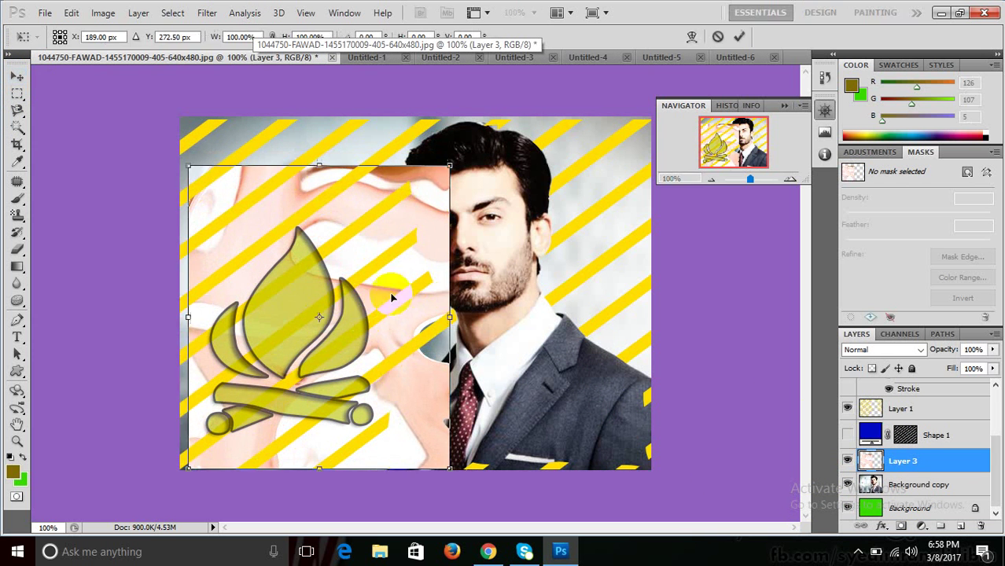
pyautogui.moveTo(449, 165)
pyautogui.mouseDown()
pyautogui.moveTo(400, 227)
pyautogui.moveTo(416, 228)
pyautogui.mouseUp()
pyautogui.press('Return')
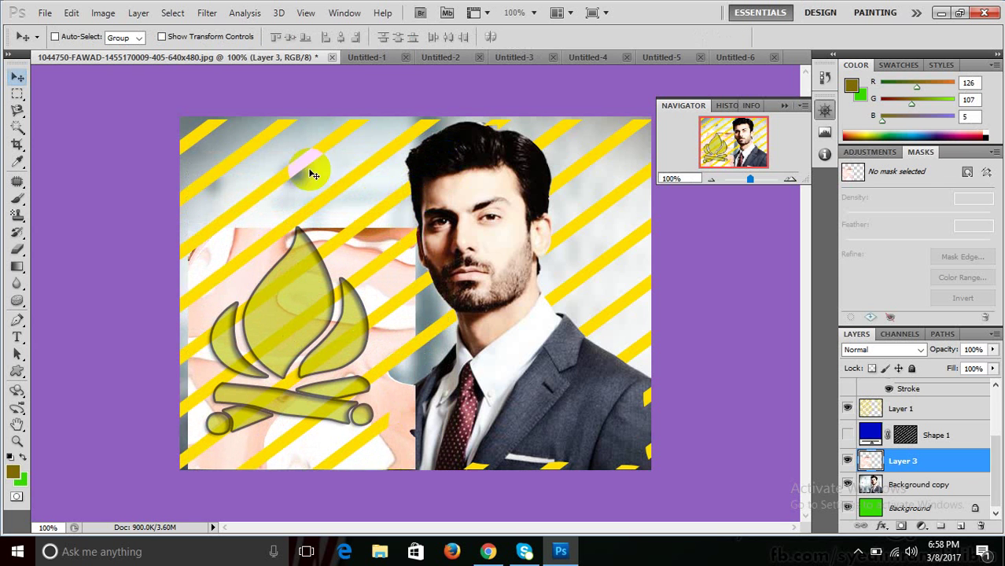
pyautogui.moveTo(399, 319); pyautogui.dragTo(399, 299)
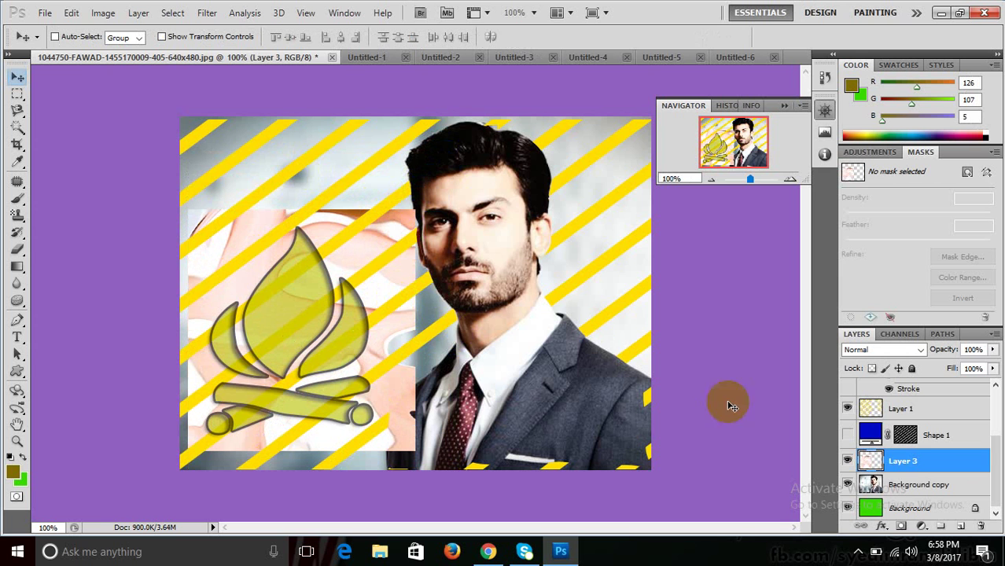
pyautogui.moveTo(942, 461); pyautogui.dragTo(940, 401)
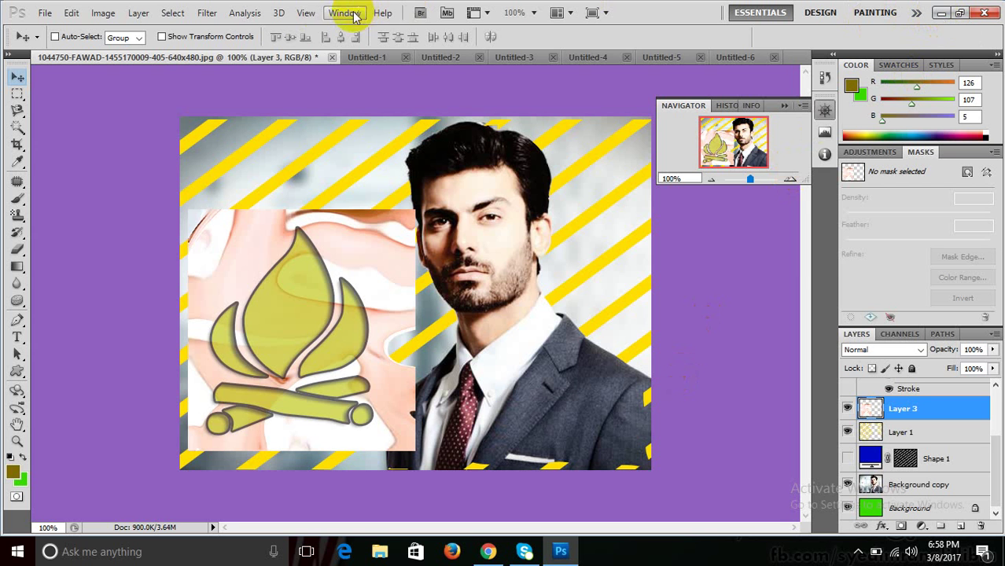
pyautogui.click(303, 14)
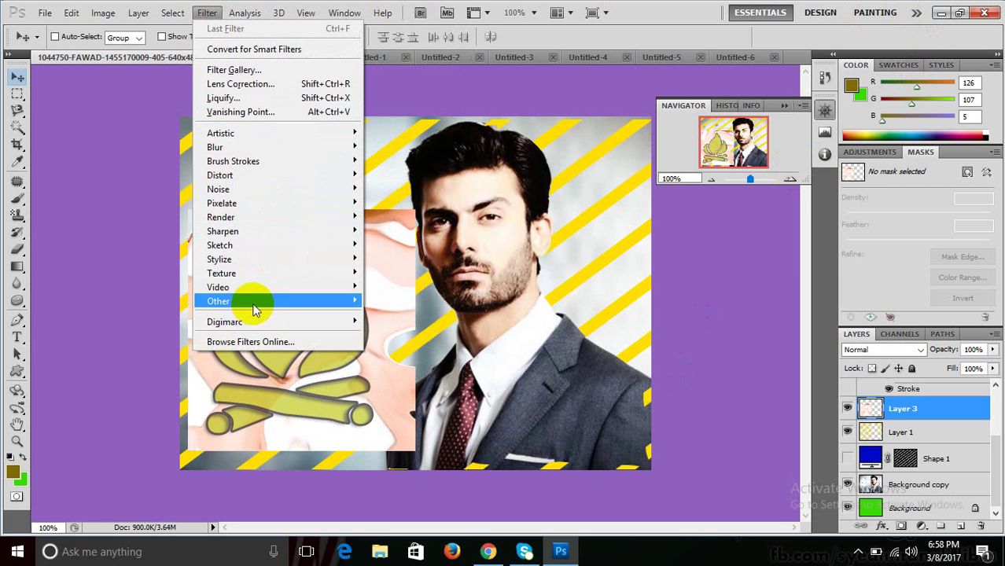
pyautogui.moveTo(382, 13)
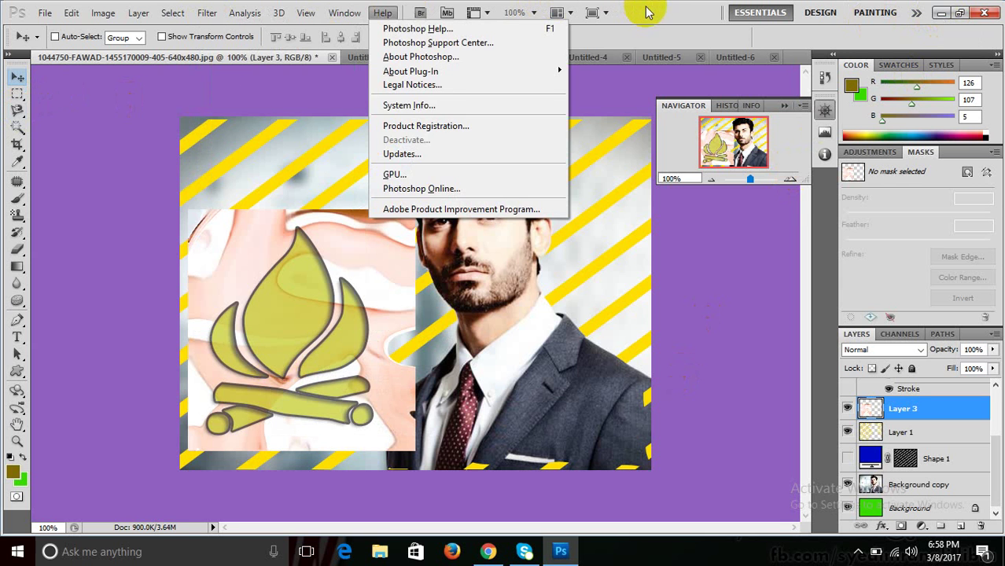
pyautogui.press('Escape')
pyautogui.press('Escape')
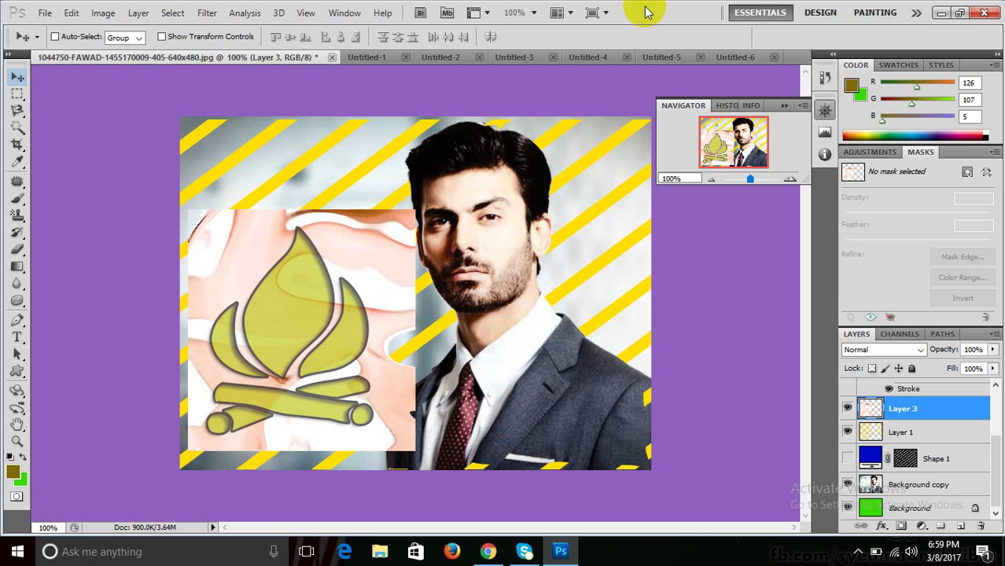
# Minimise Photoshop and Chrome to show the desktop, then reveal the hidden tray icons
pyautogui.click(940, 12)
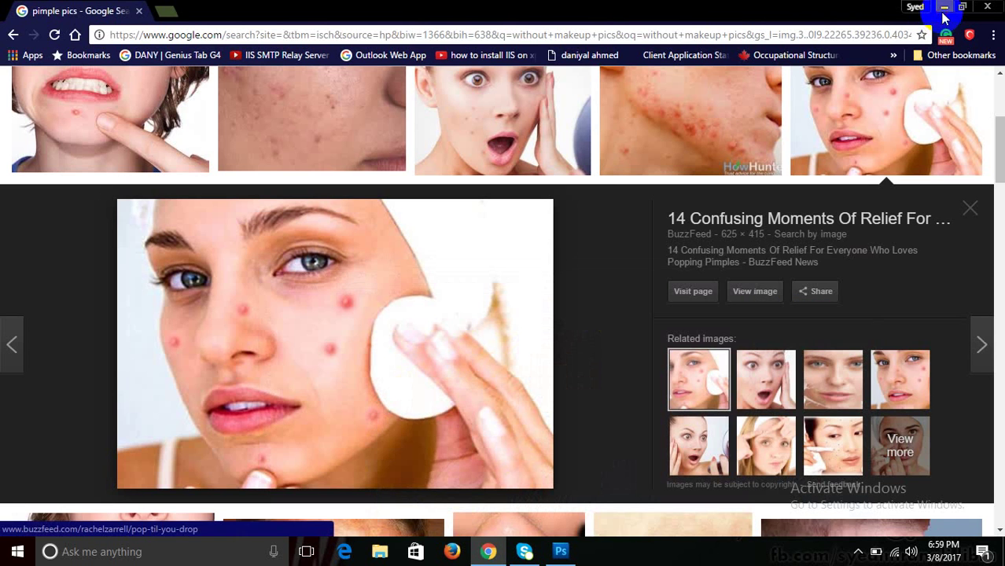
pyautogui.click(944, 8)
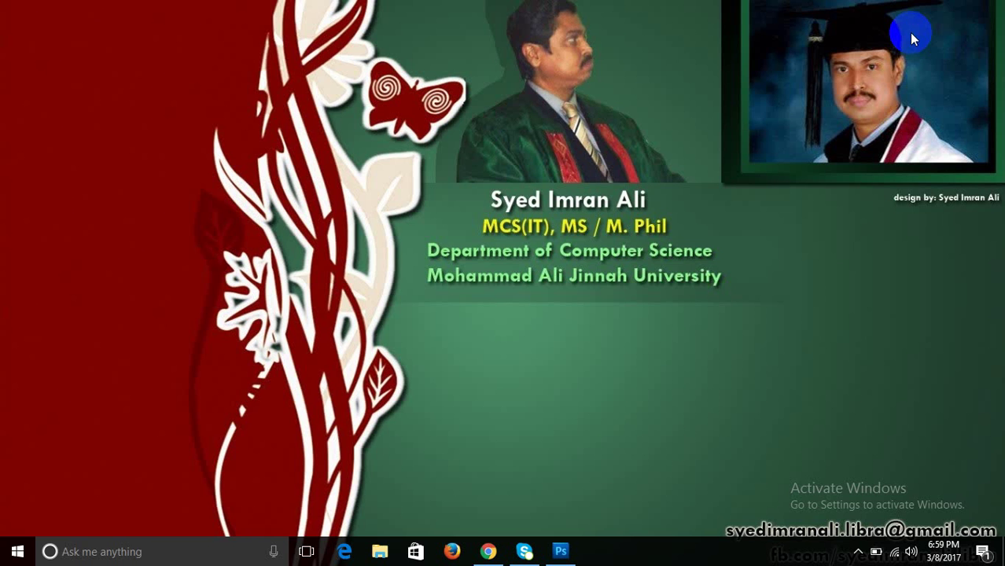
pyautogui.click(859, 552)
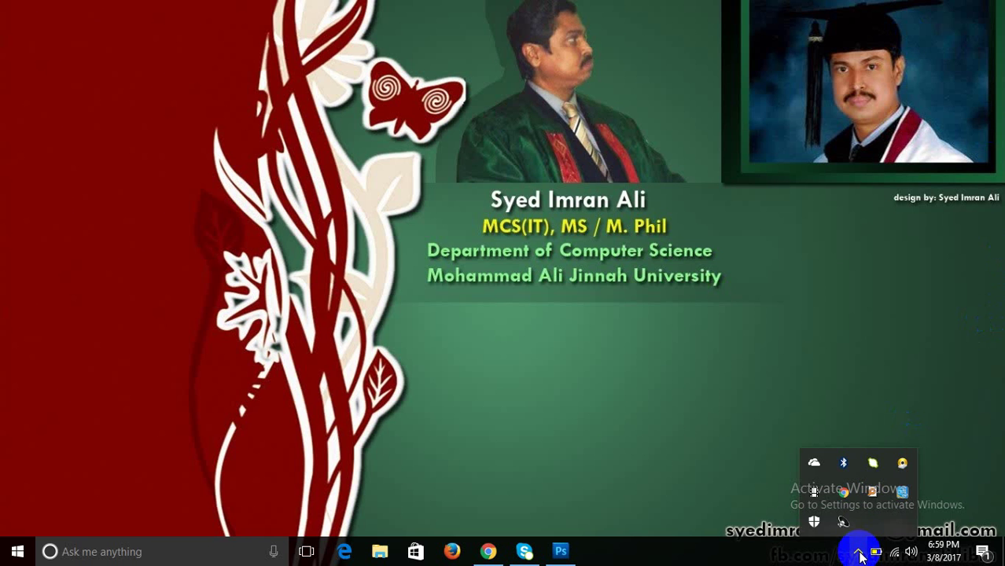